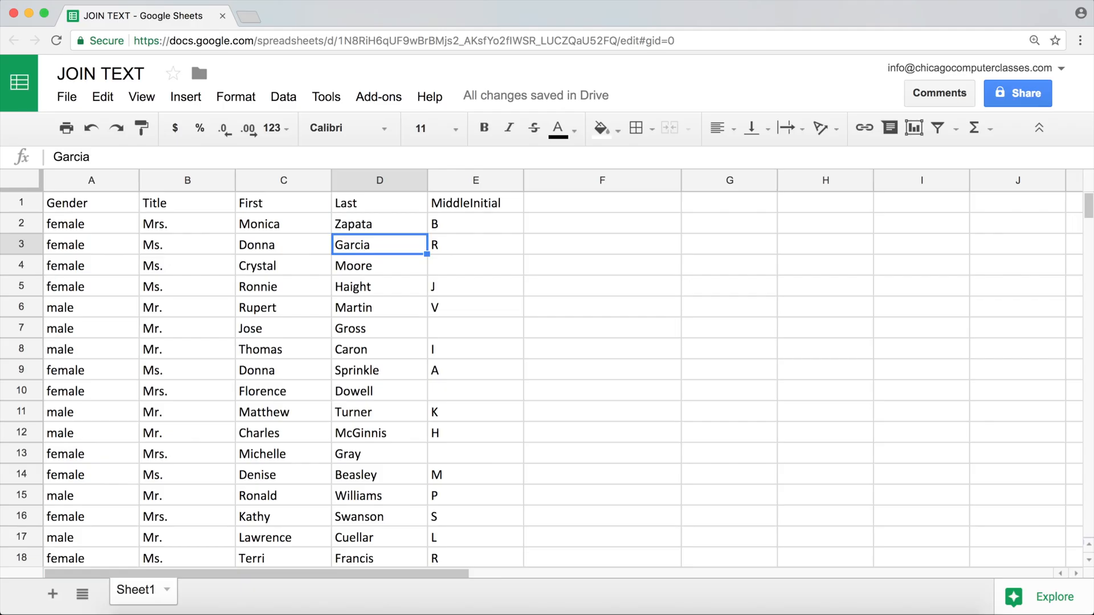
key(Right)
key(Right)
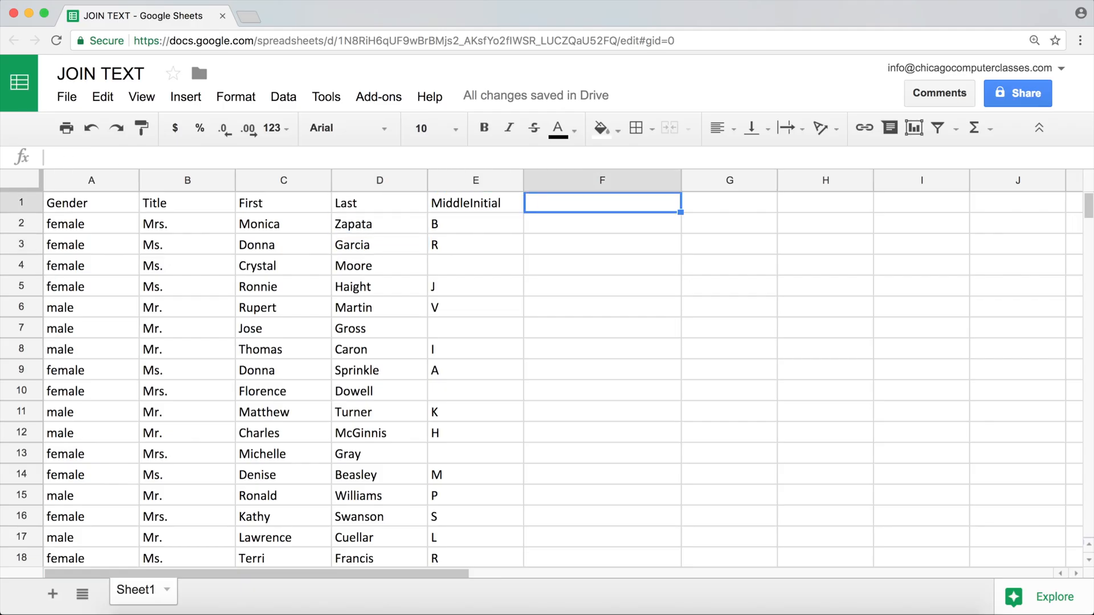
key(Down)
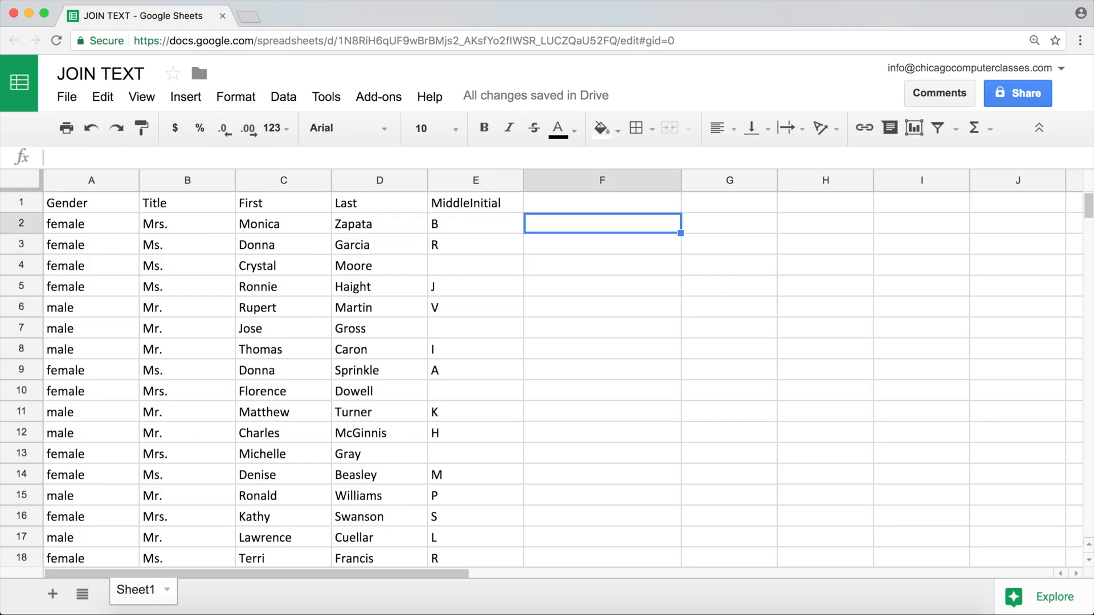
key(Left)
key(Left)
key(Left)
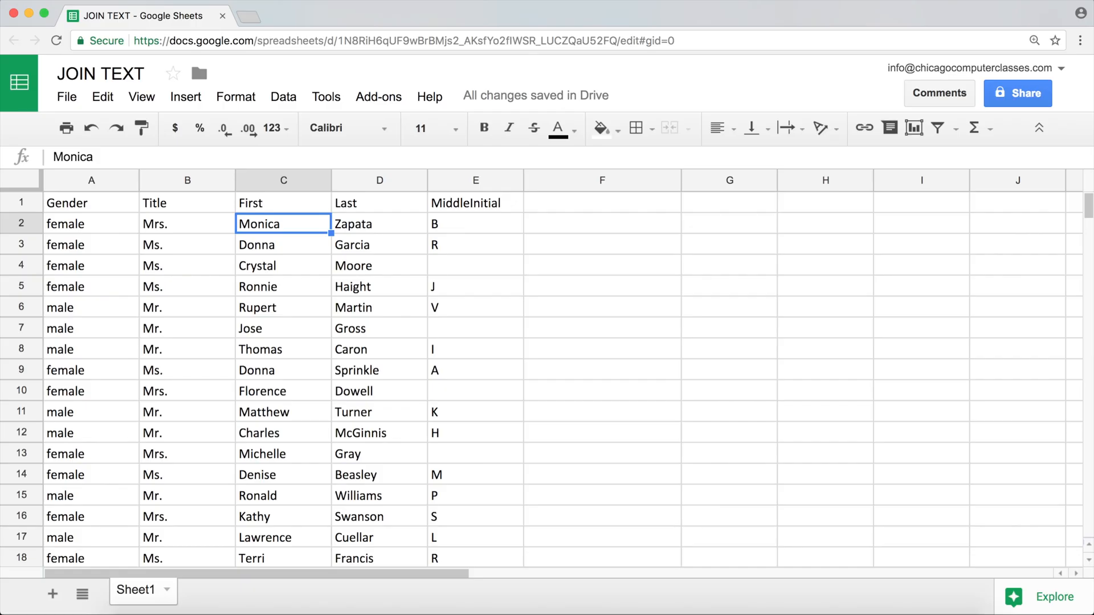
Try to join the first and last name in F2 with the formula =C2+D2
key(Right)
key(Right)
key(Right)
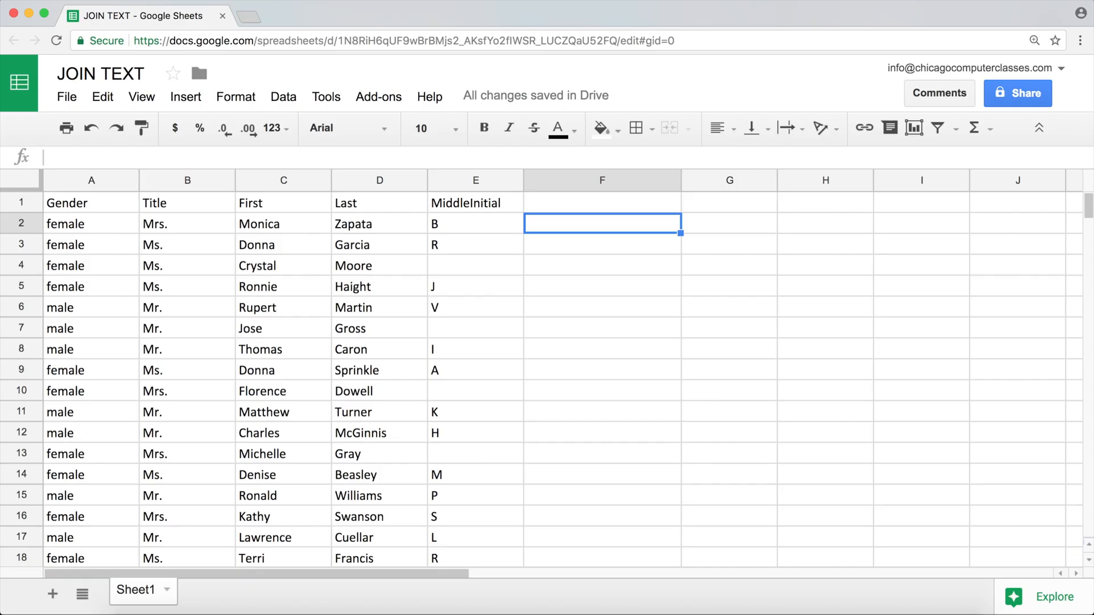
text(=)
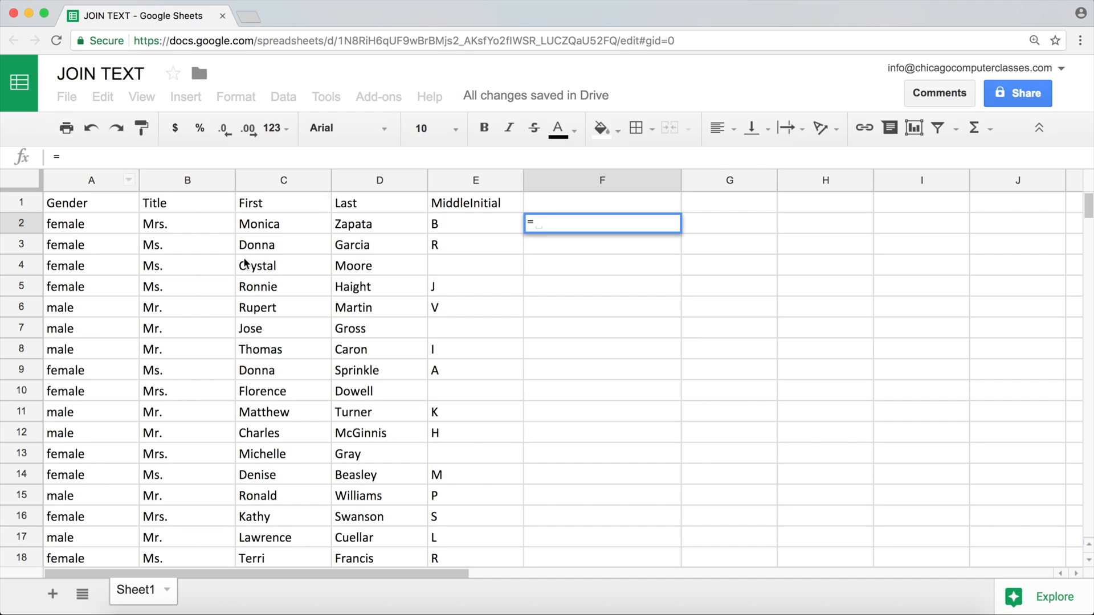
click(259, 225)
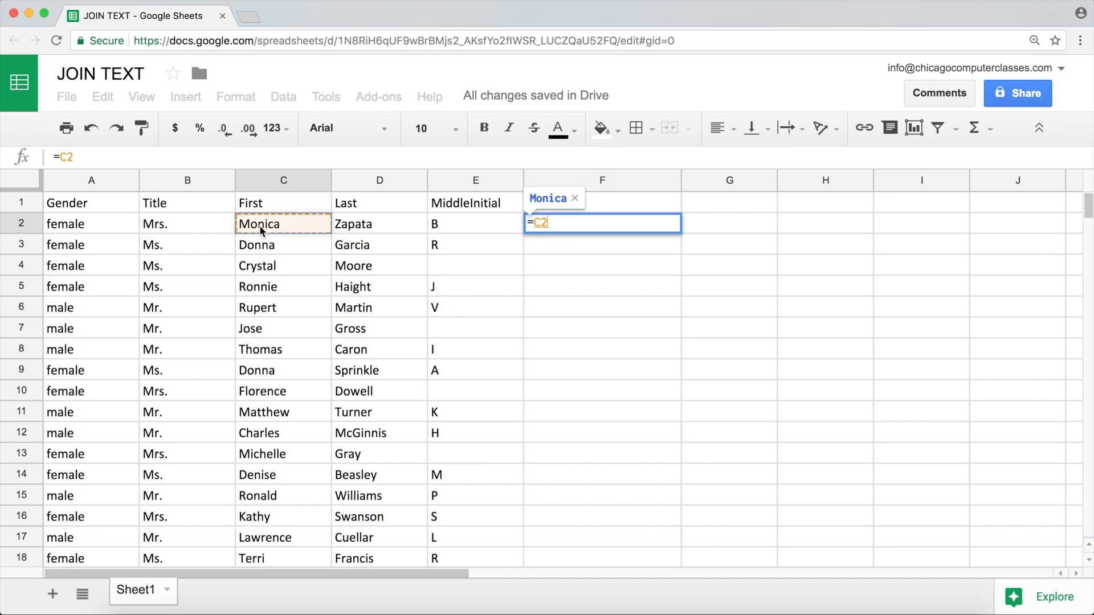
text(+)
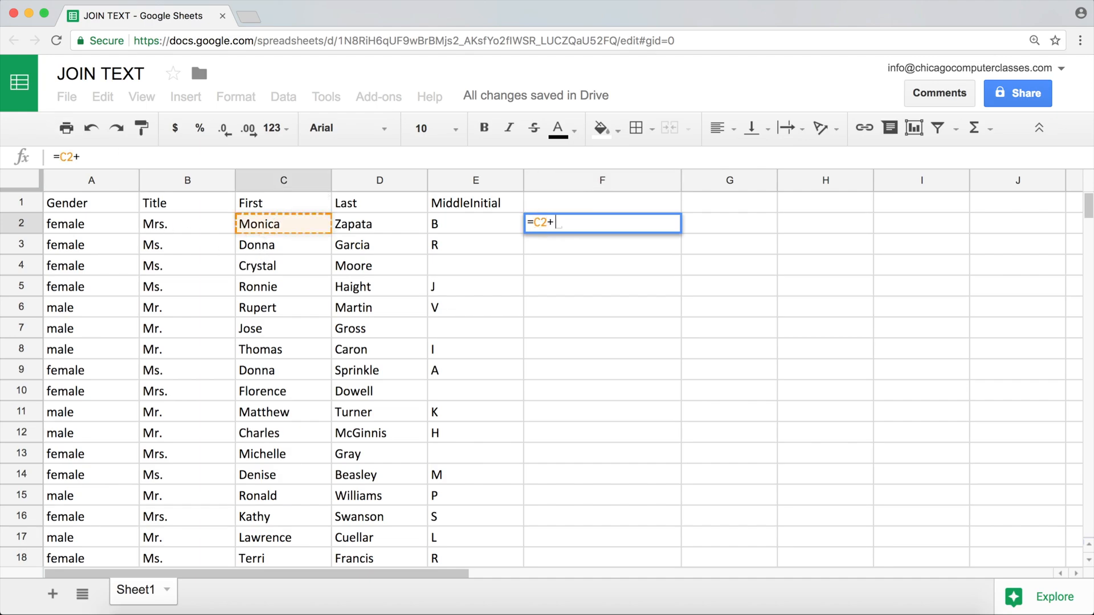
click(353, 225)
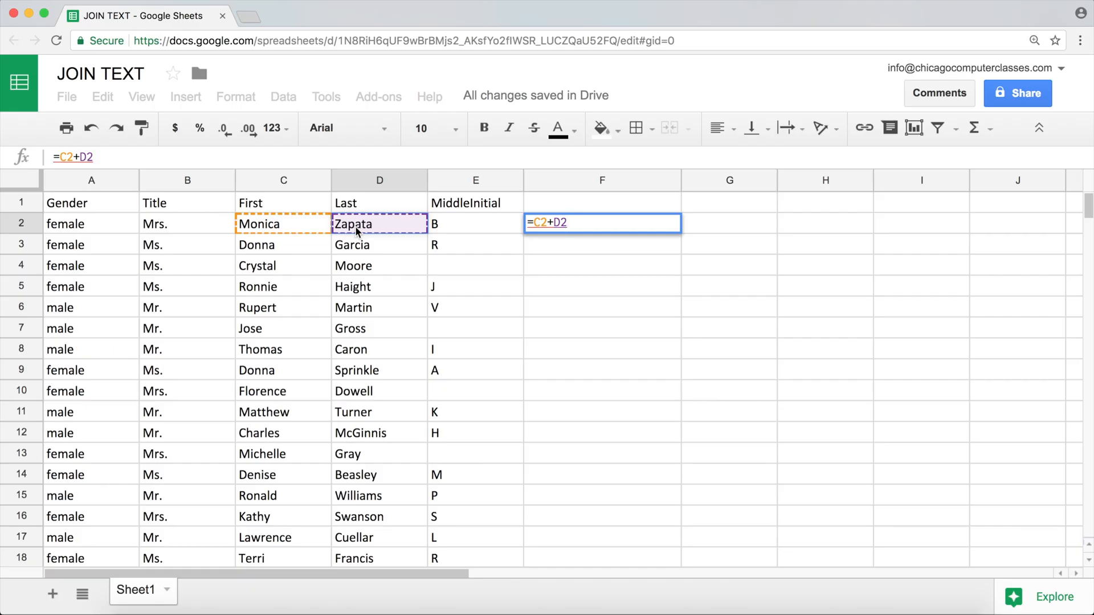
key(Return)
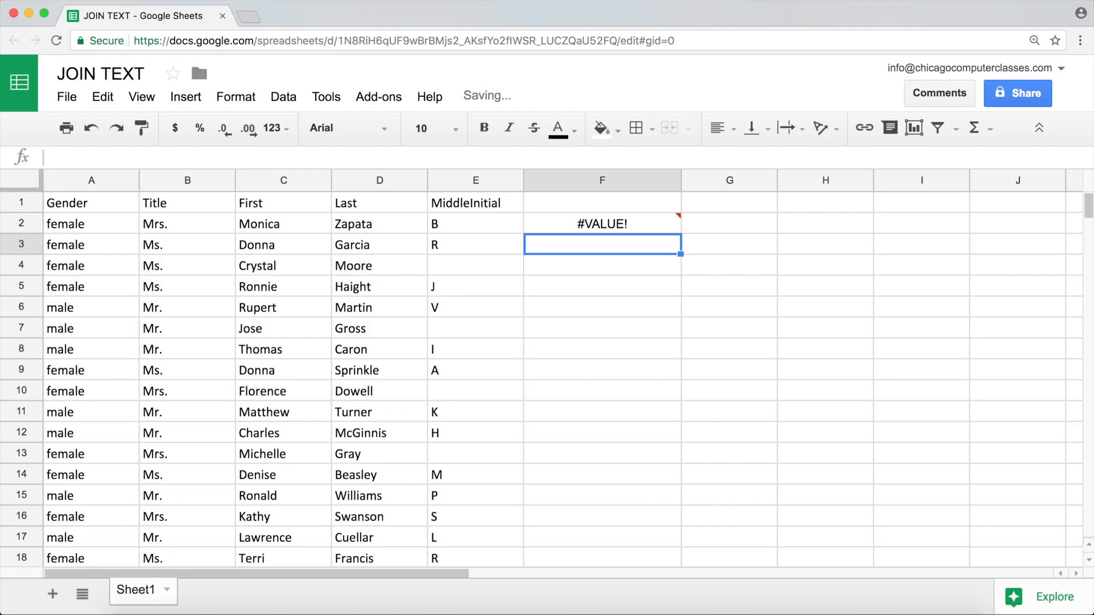
Replace the plus sign in F2's formula with an ampersand, making it =C2&D2
click(564, 232)
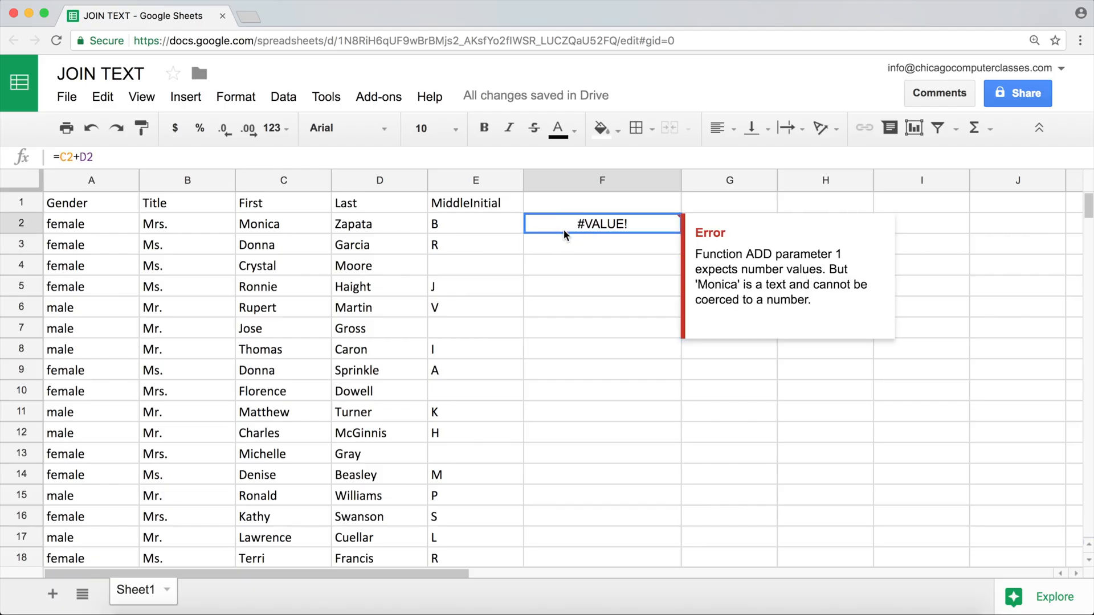
double_click(563, 229)
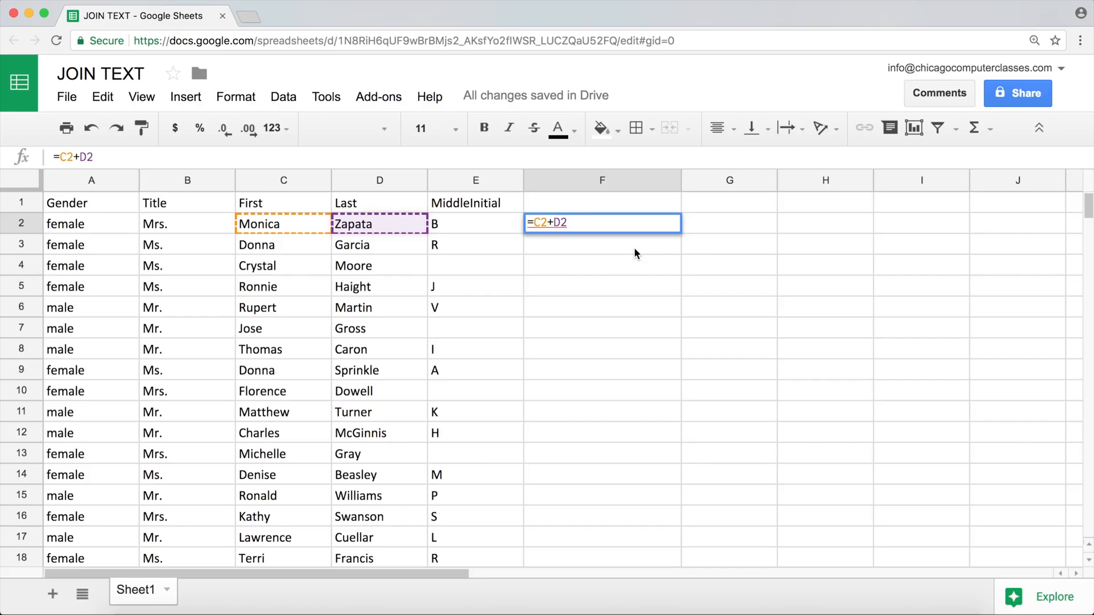
key(BackSpace)
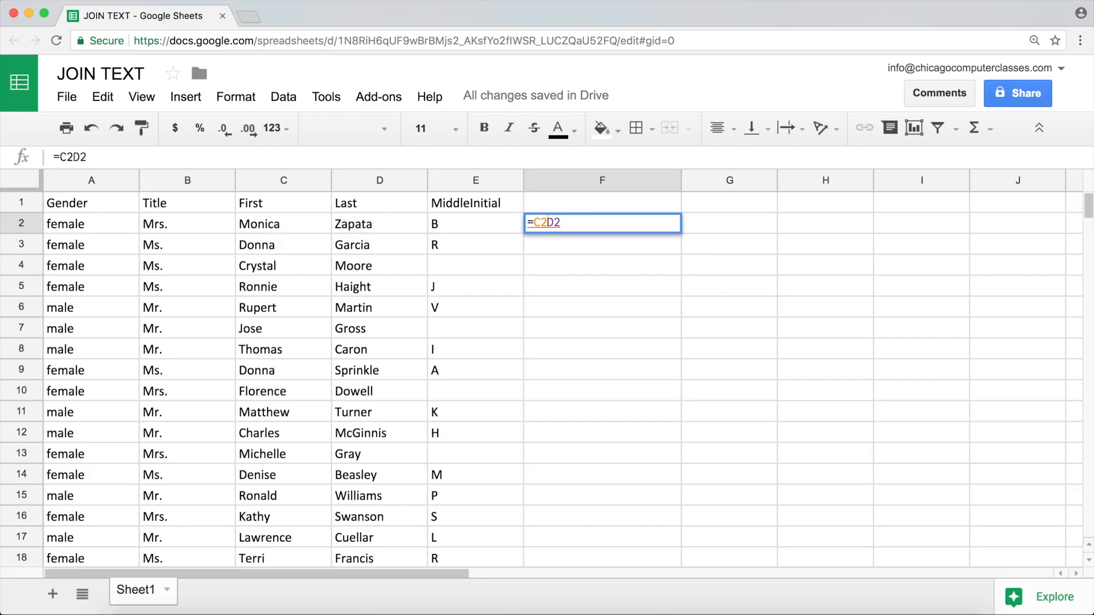
text(&)
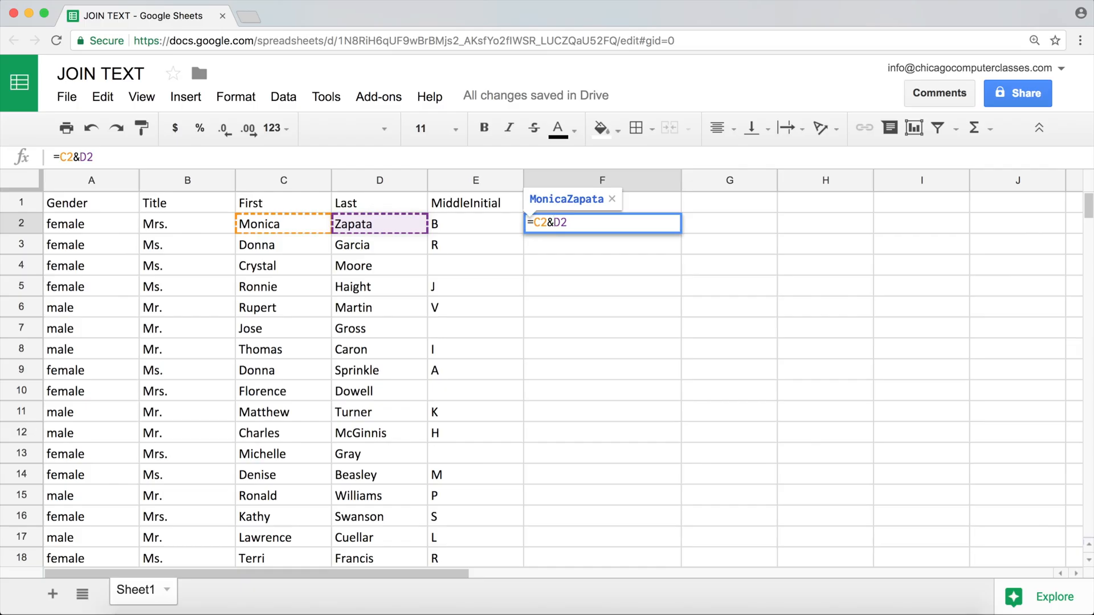
key(Right)
key(Right)
key(Return)
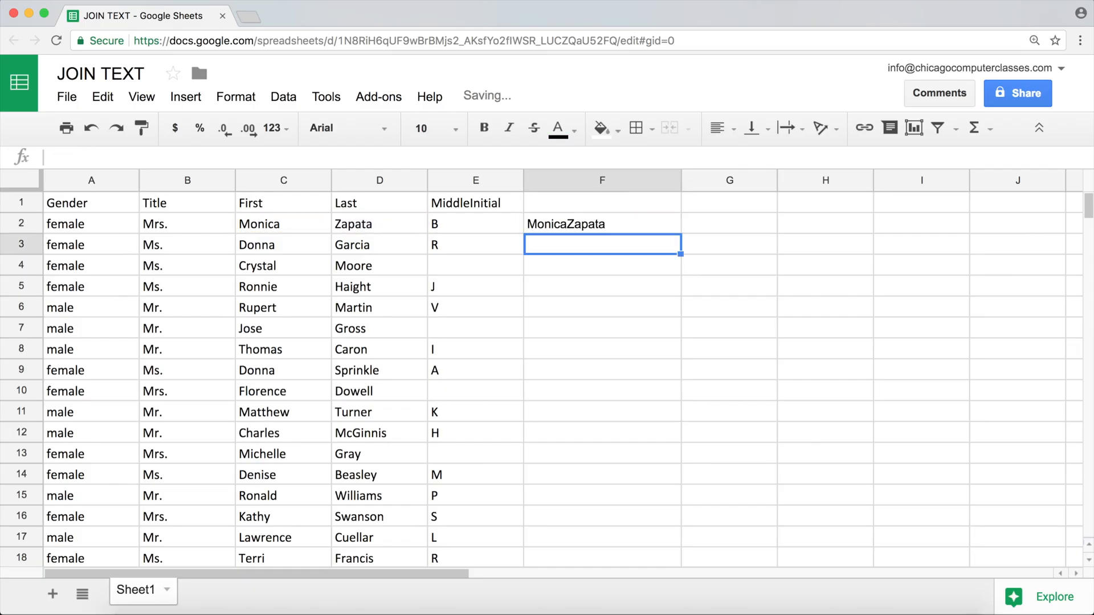
Reopen the formula in F2 for editing and remove its D2 reference, leaving =C2&
click(270, 224)
click(368, 228)
click(575, 225)
double_click(591, 228)
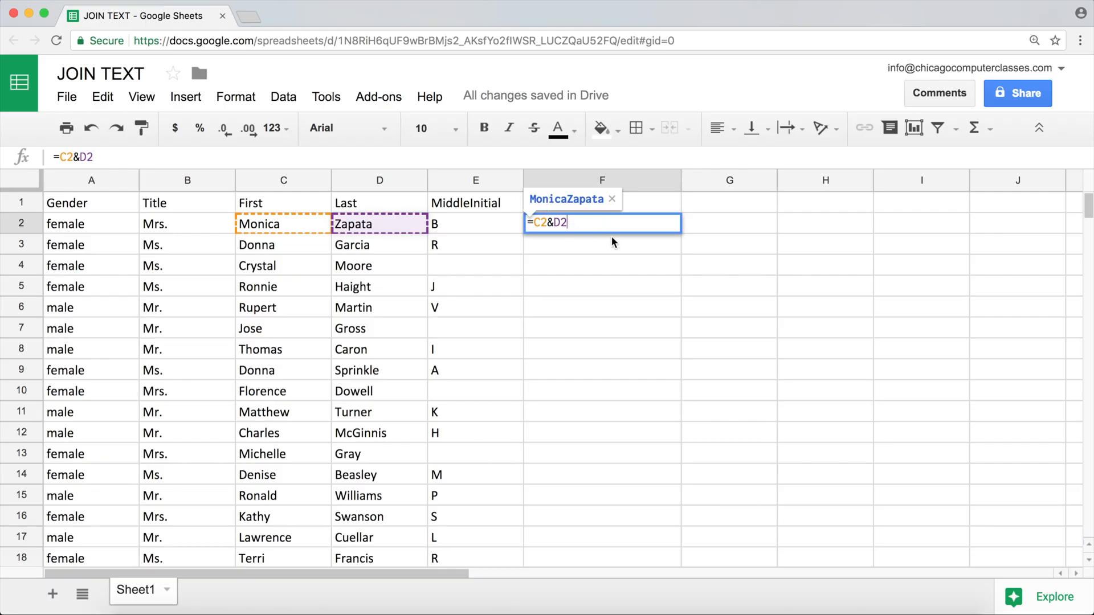
key(BackSpace)
key(BackSpace)
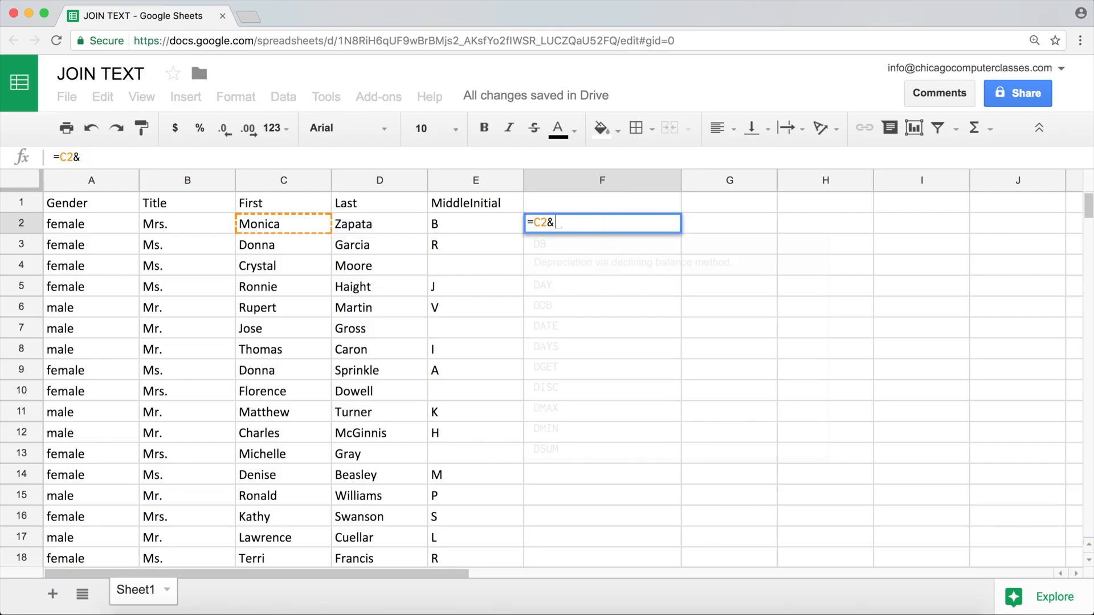
text(E2)
key(Left)
key(Left)
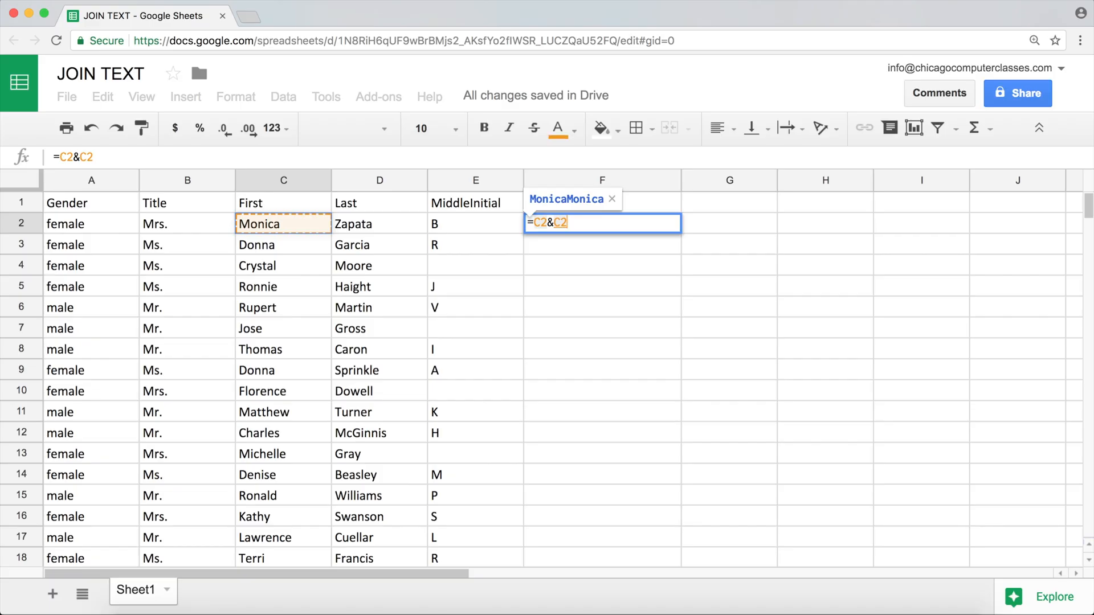
key(Right)
key(BackSpace)
key(BackSpace)
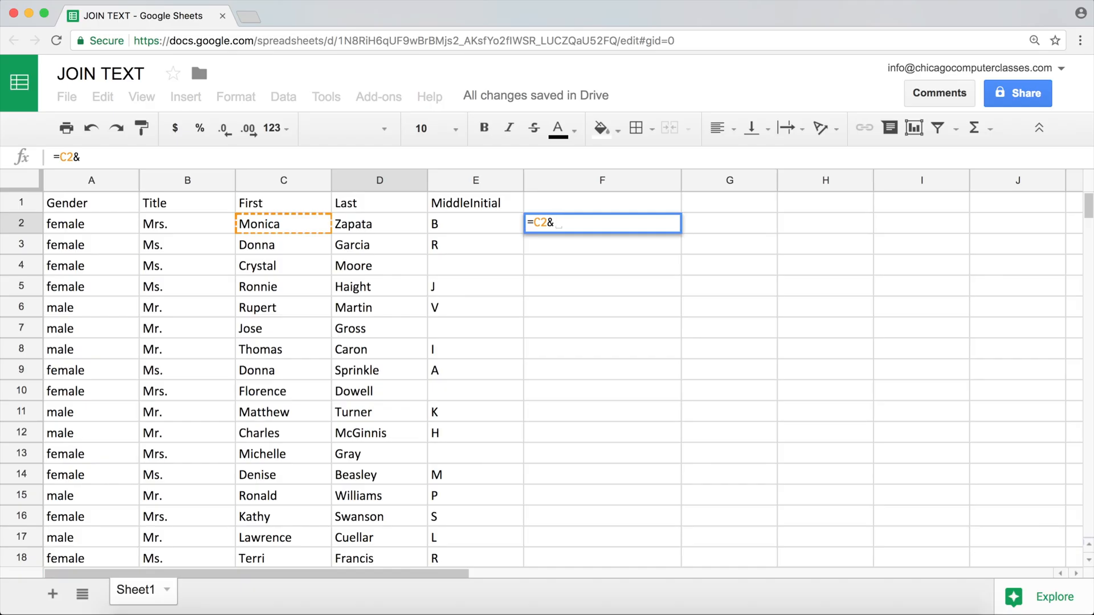
Complete F2's formula with a literal text string, making it =C2&"mytext here"
text(")
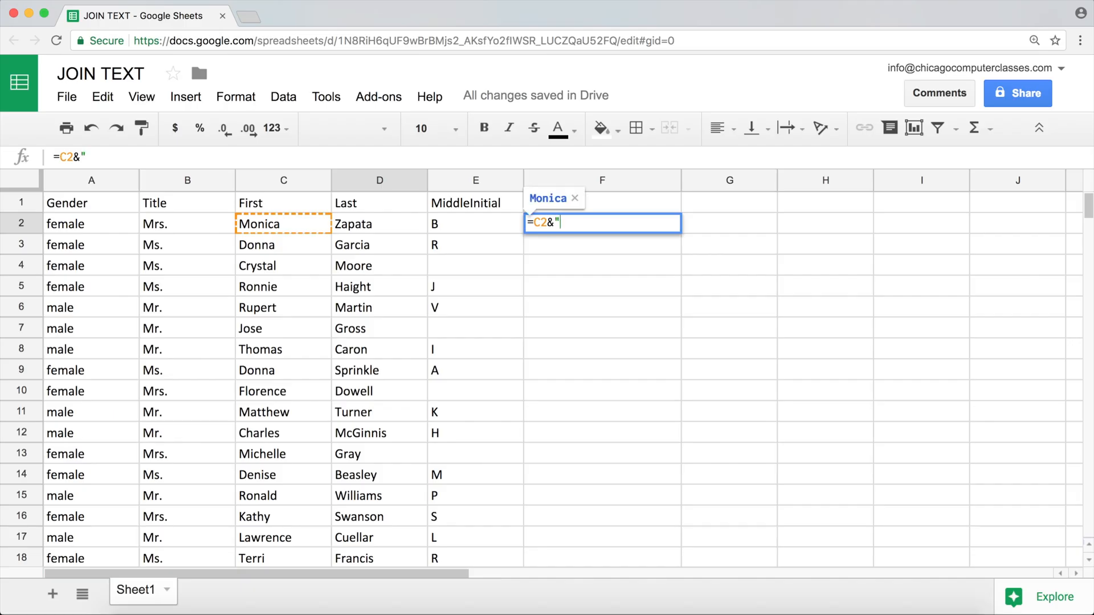
text(mytext here)
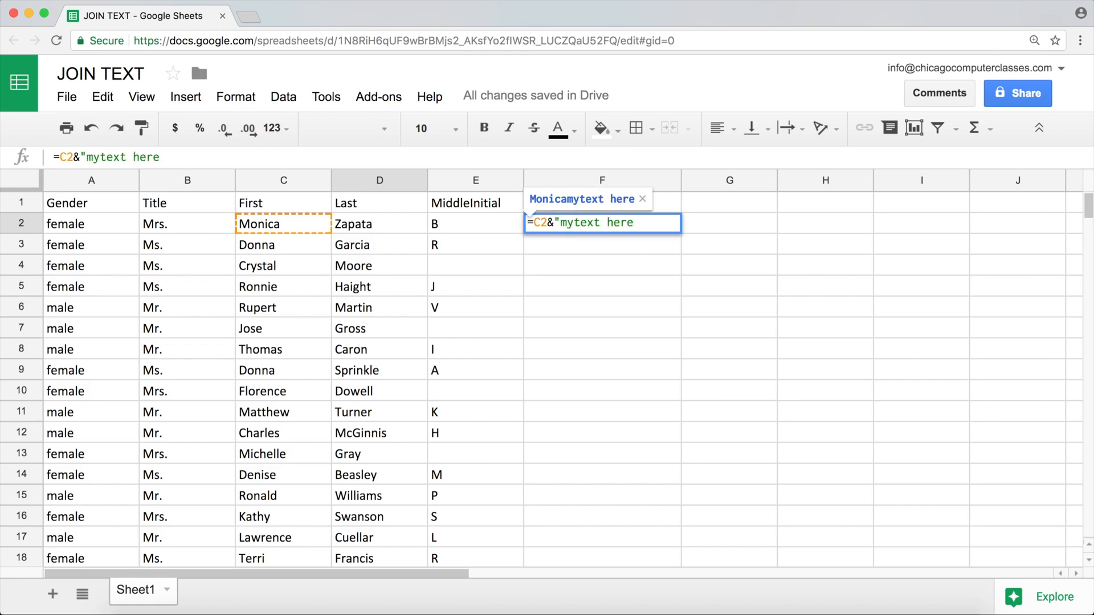
text(")
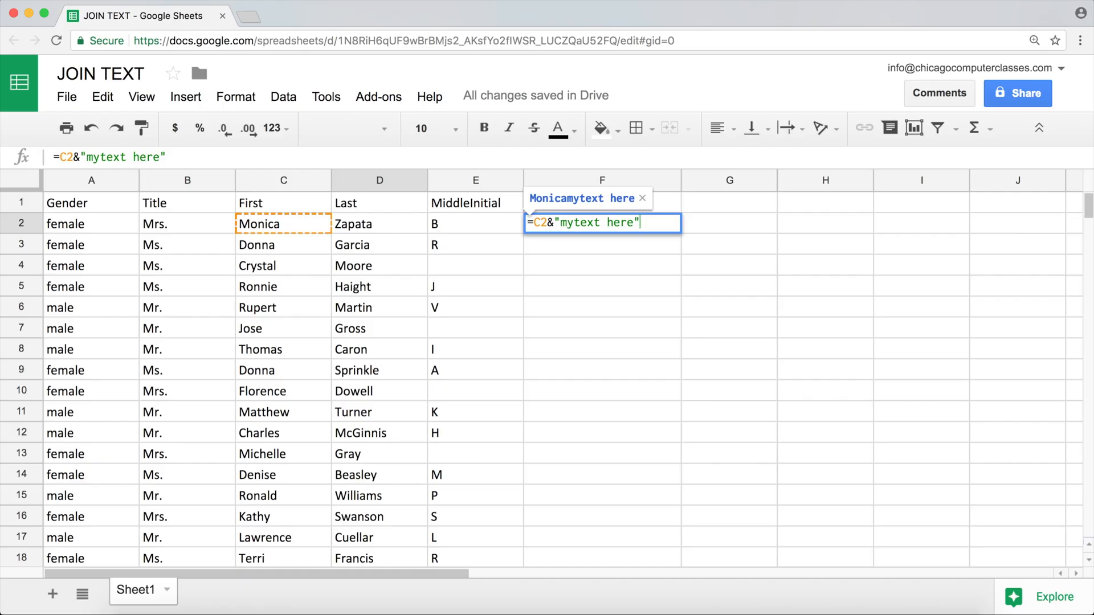
key(Return)
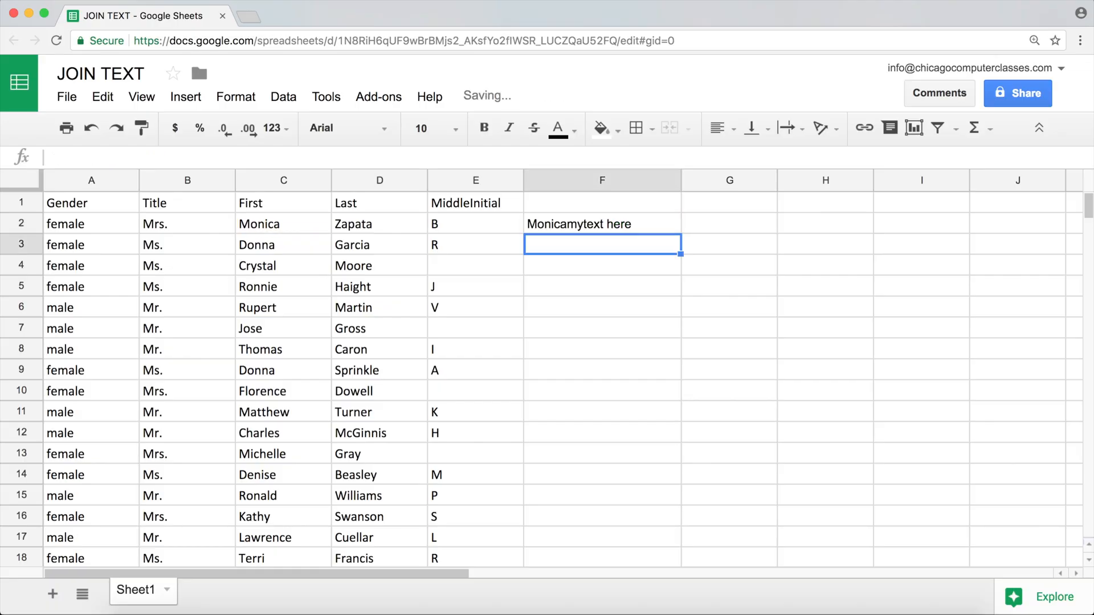
key(Up)
key(Left)
key(Left)
key(Left)
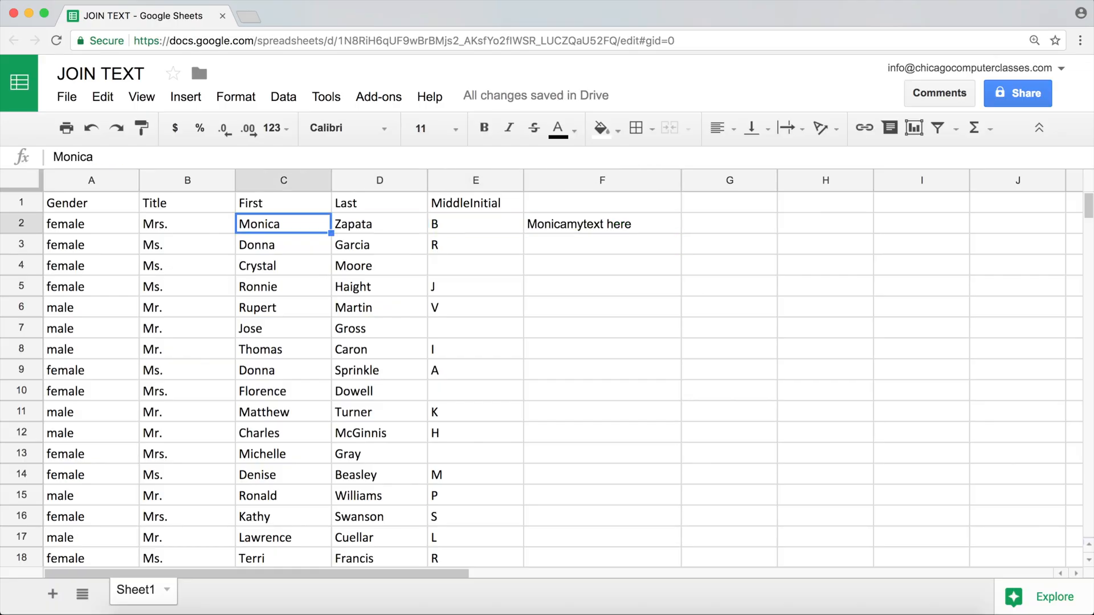
Append the last name reference to F2's formula, making it =C2&"mytext here"&D2
key(Right)
key(Right)
key(Right)
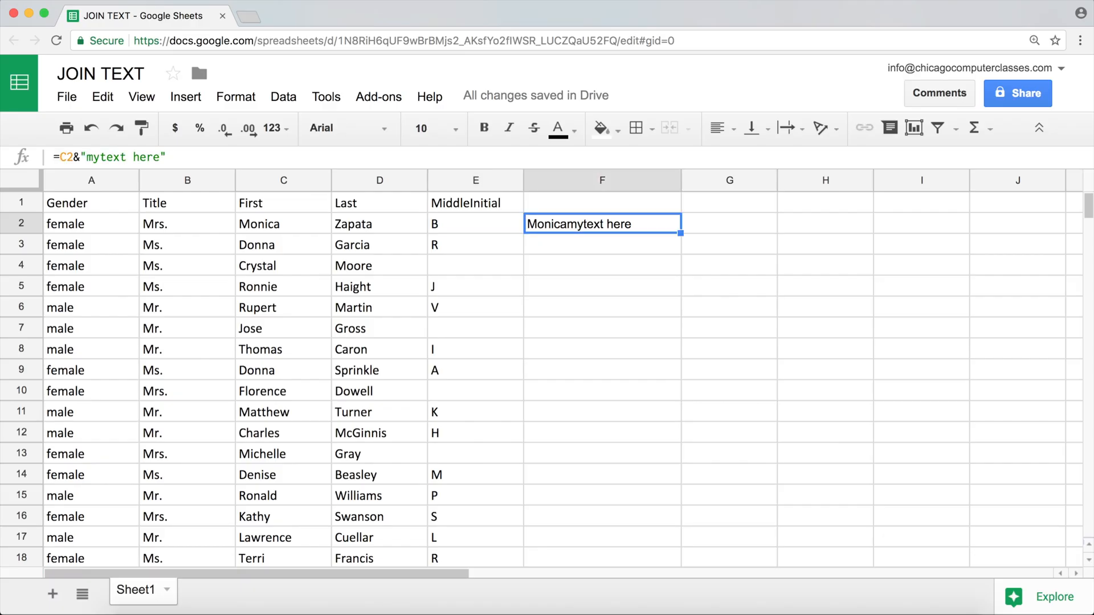
double_click(641, 222)
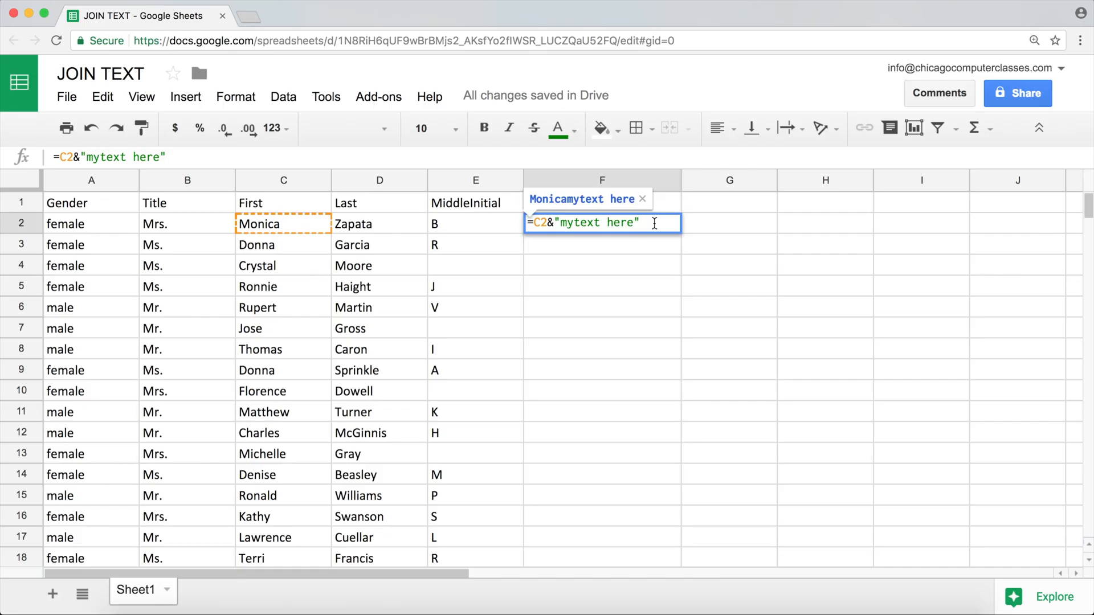
text(&)
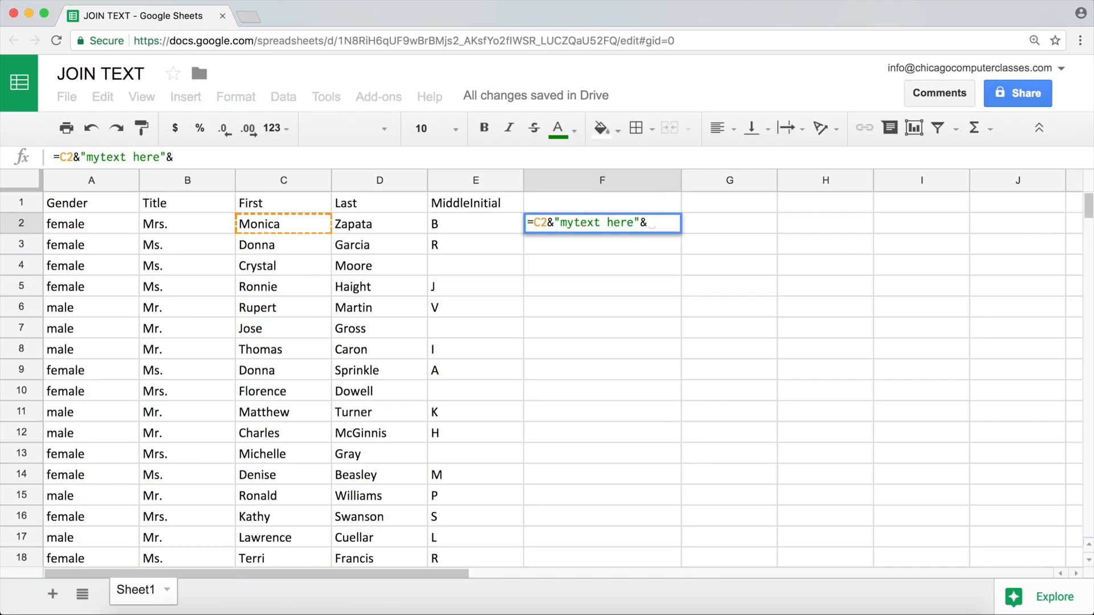
click(381, 225)
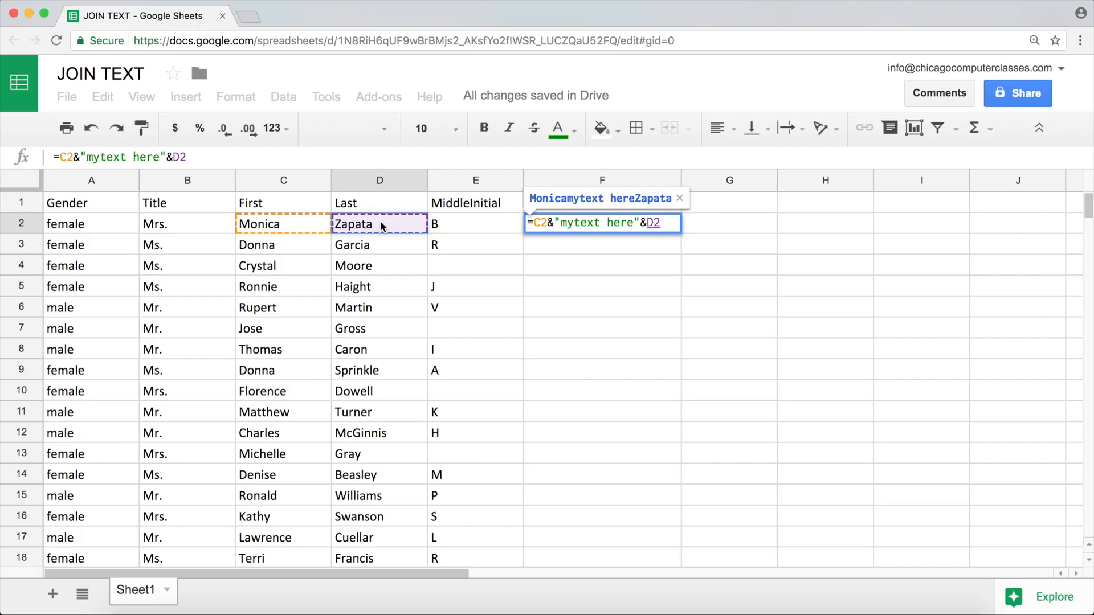
key(Return)
key(Up)
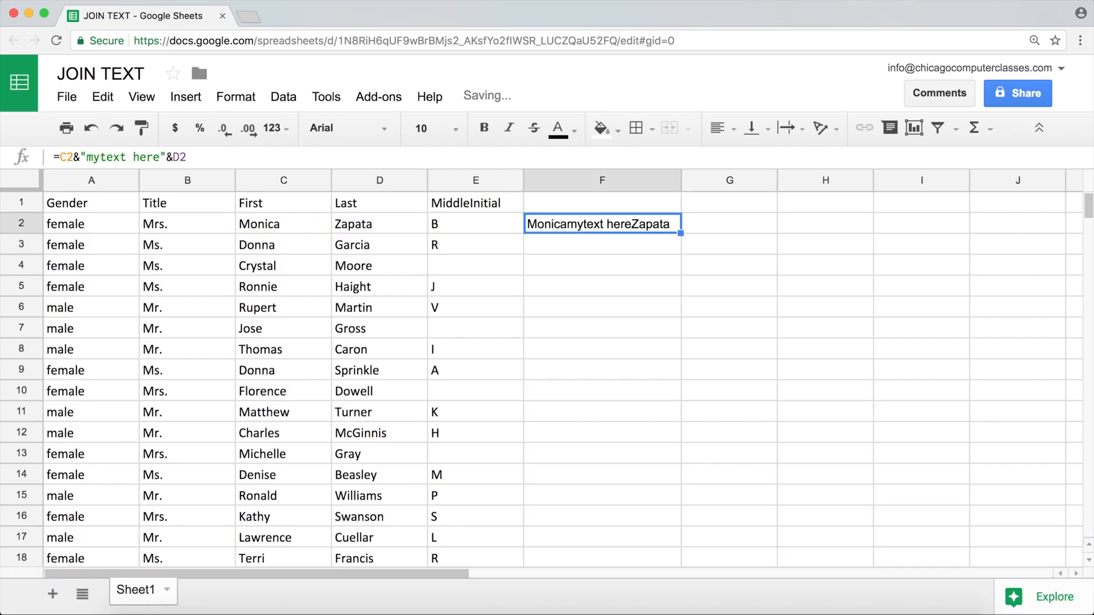
Replace the literal text in F2's formula with a single space, =C2&" "&D2, and fill the formula down through F13
double_click(614, 225)
drag(635, 224, 559, 223)
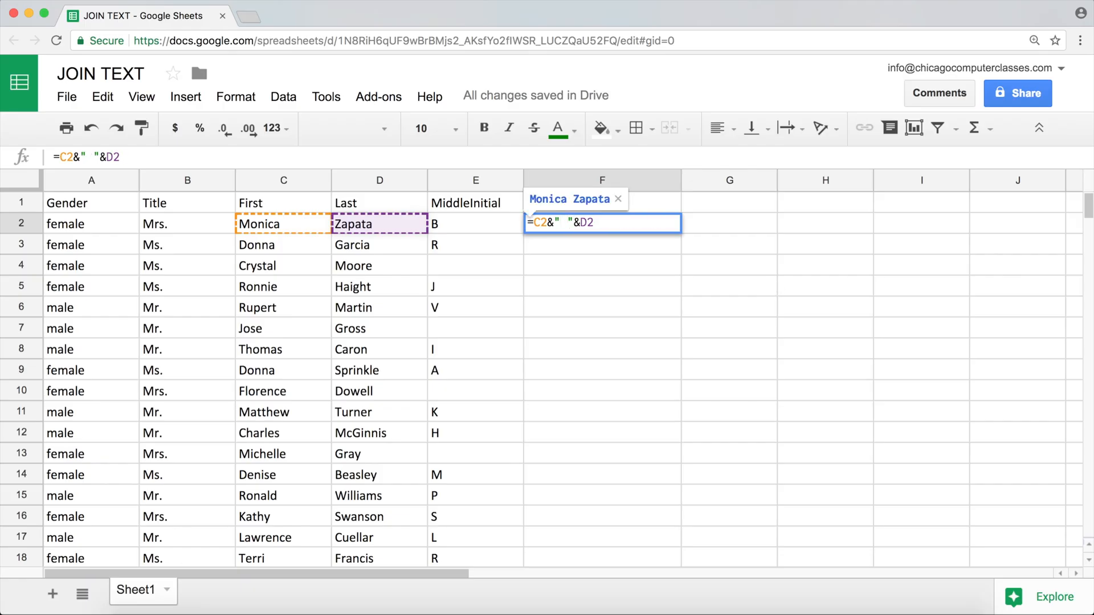
key(Return)
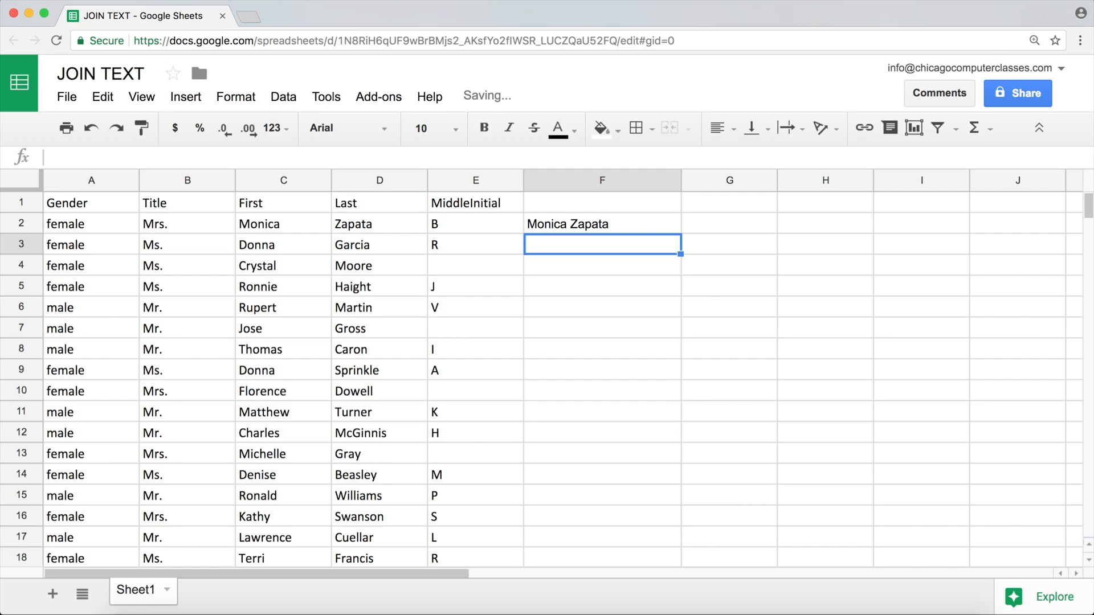
key(Up)
drag(681, 233, 659, 444)
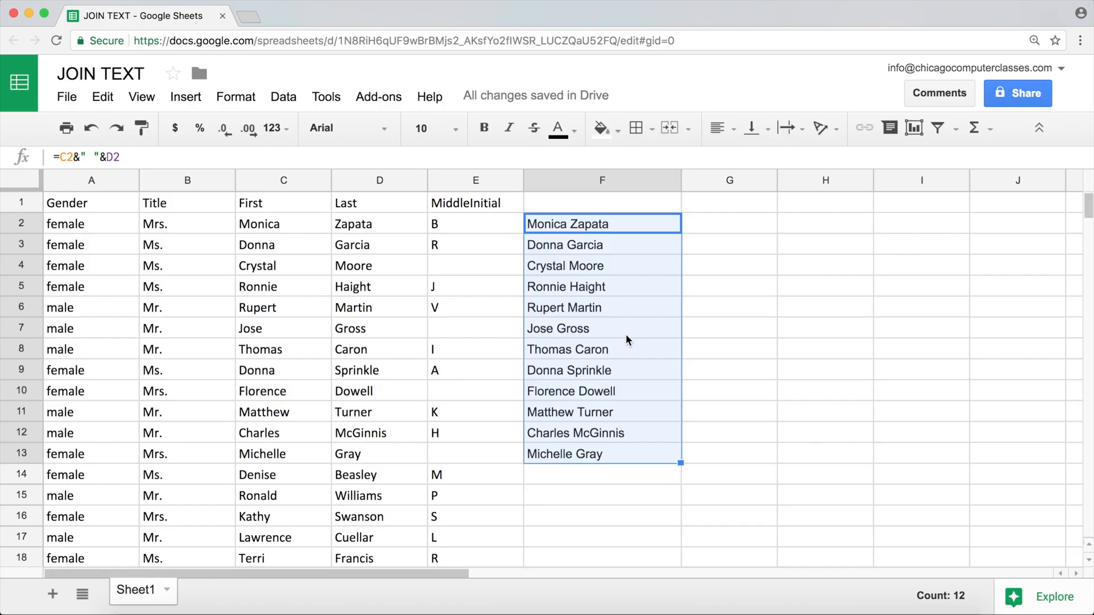
Change the separator in F2's formula to a comma and space, =C2&", "&D2, and fill it down through F12
double_click(597, 224)
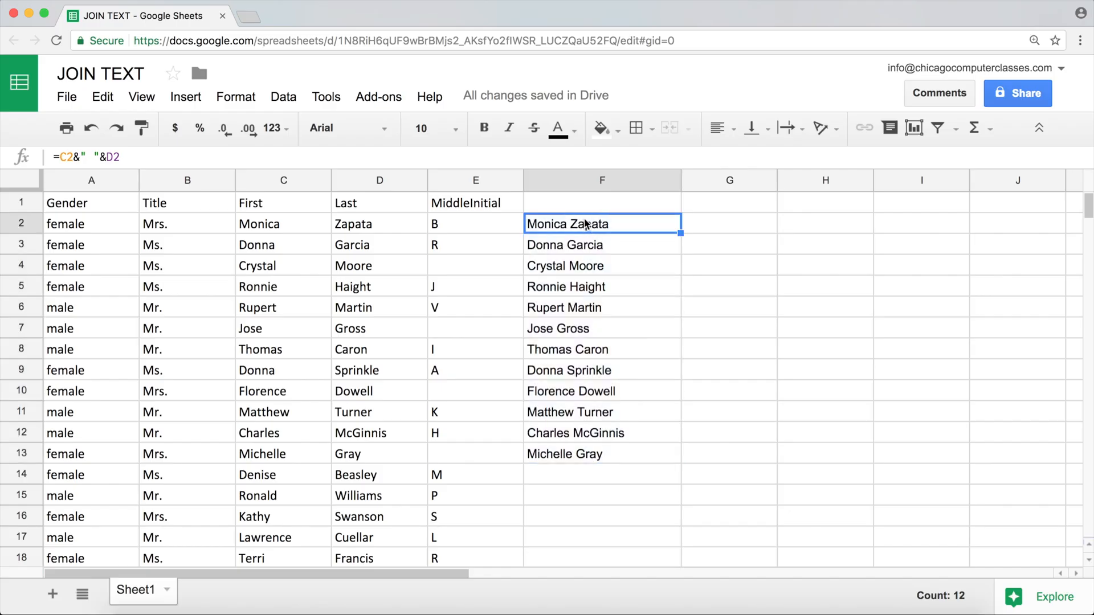
click(564, 222)
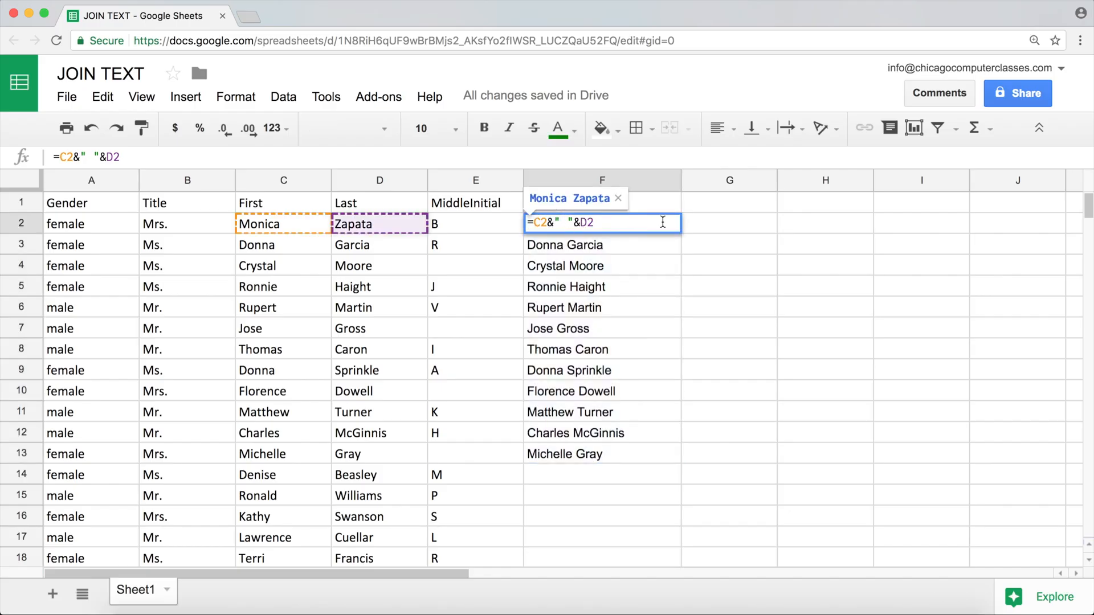
text(,)
key(Return)
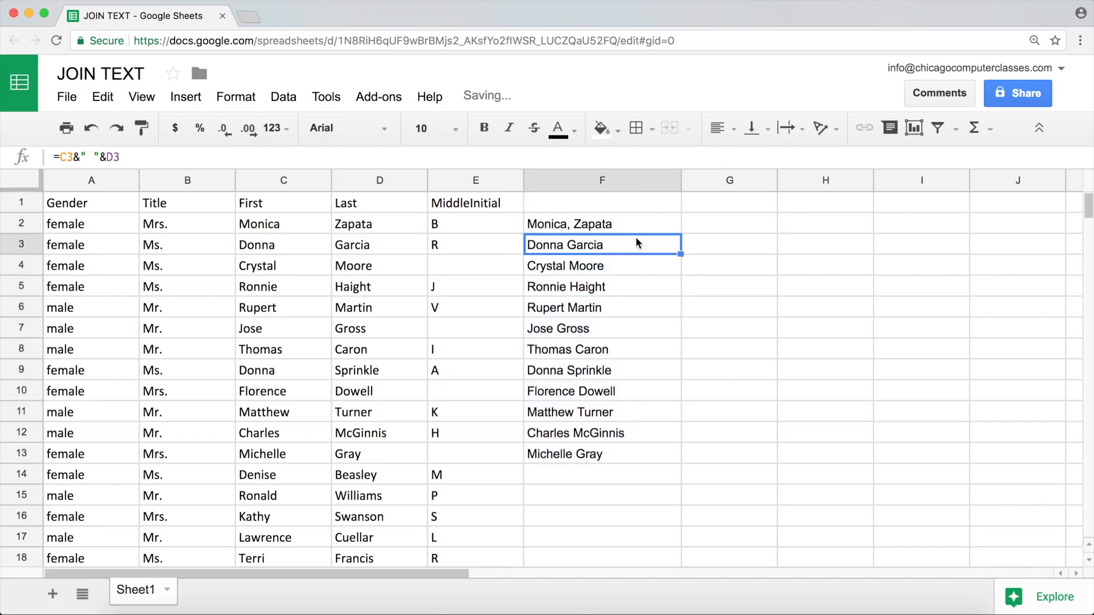
click(665, 229)
drag(680, 232, 668, 439)
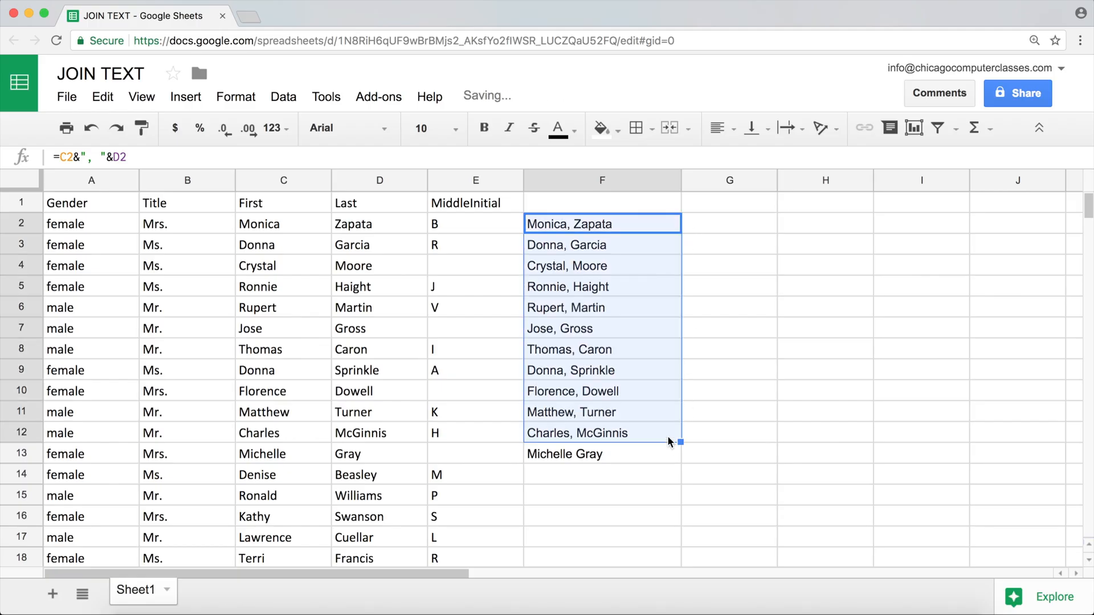
Clear the joined names from F3:F13, keeping only the formula in F2
double_click(592, 228)
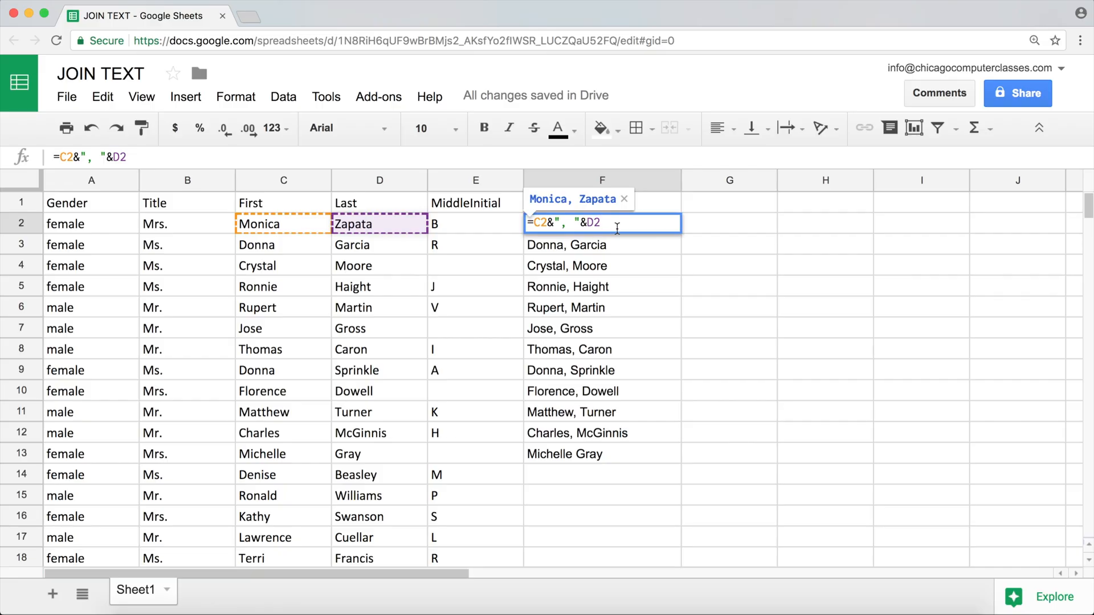
key(Escape)
key(Down)
key(Down)
key(Down)
key(Down)
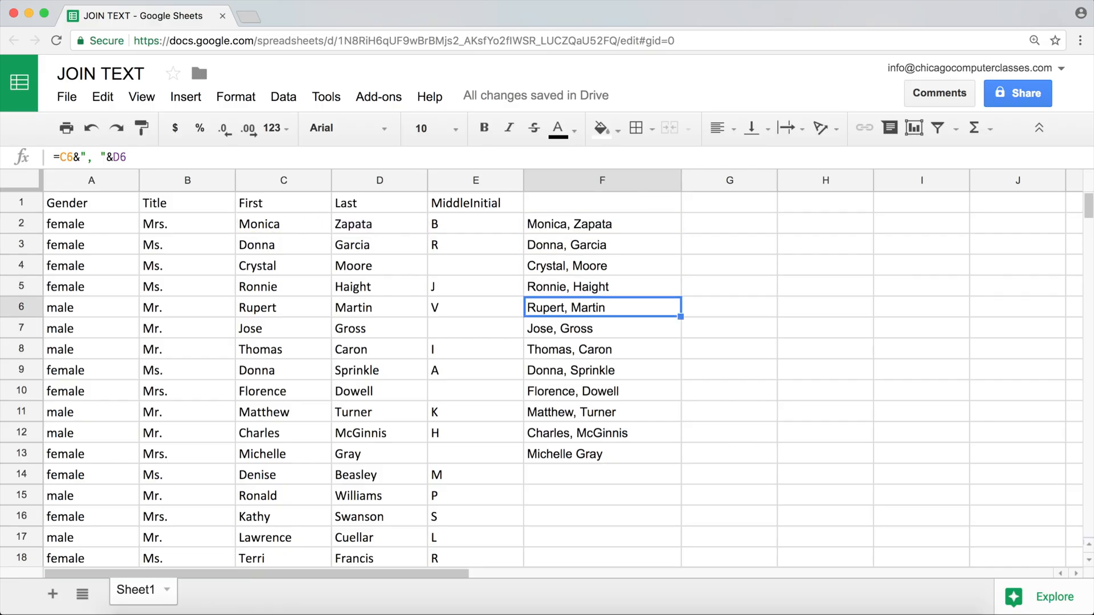
drag(589, 457, 567, 248)
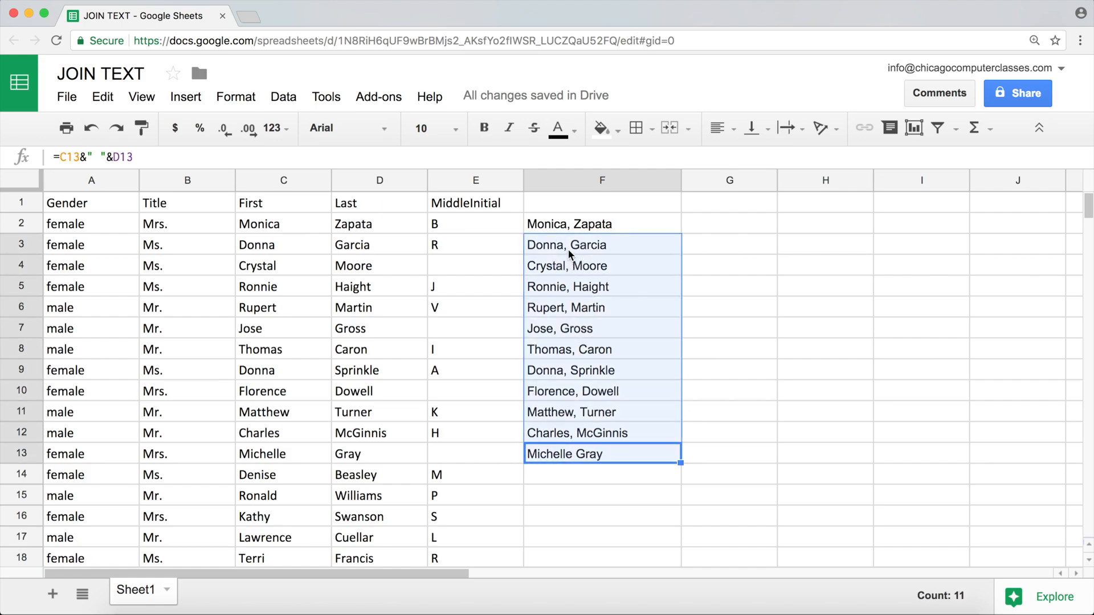
key(Delete)
Start a JOIN formula in F2 with a single space as the delimiter, =JOIN(" ",
key(Up)
key(Up)
key(Up)
key(Up)
key(Up)
key(Up)
key(Up)
key(Up)
key(Up)
key(Up)
key(Up)
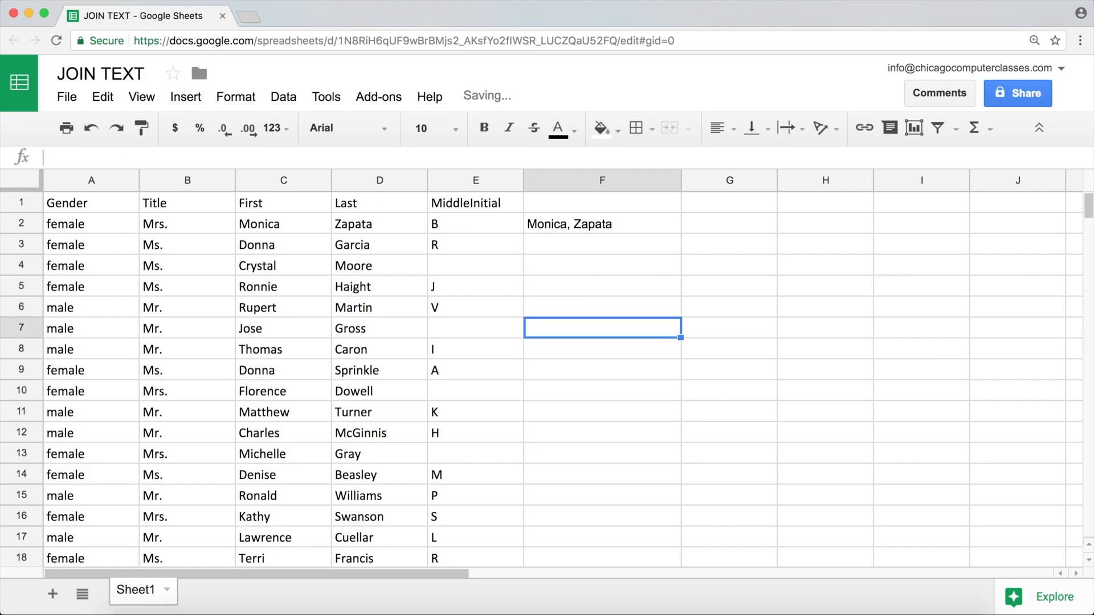
text(=)
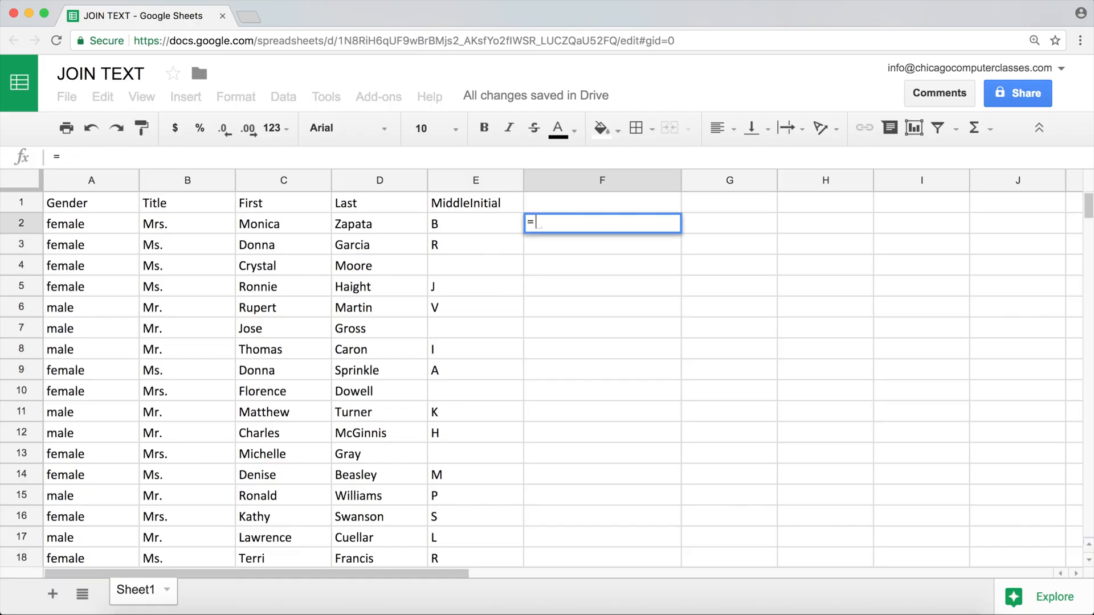
text(JO)
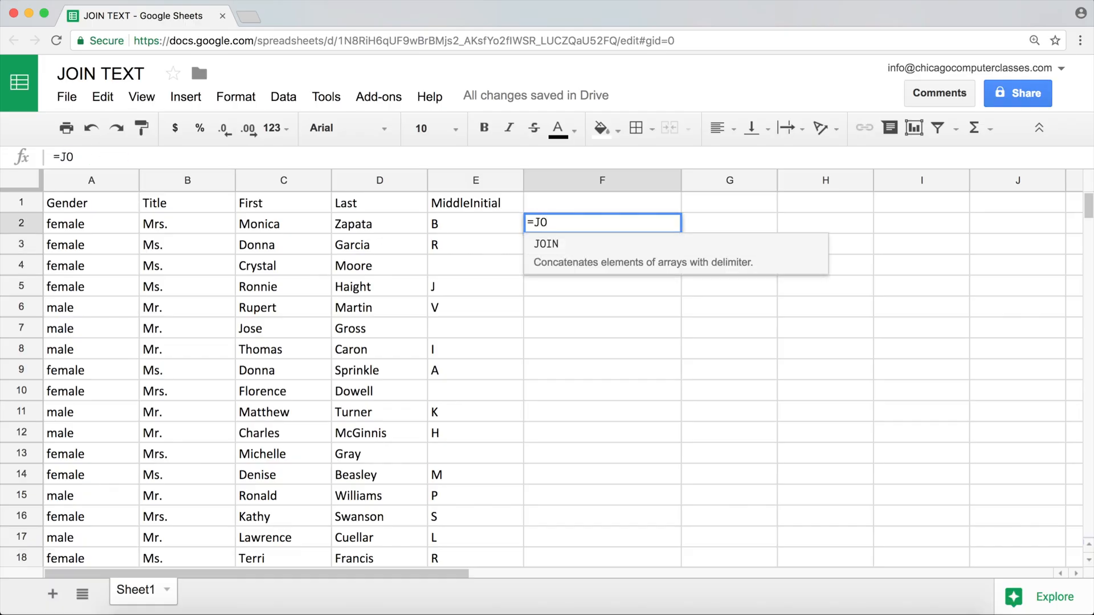
key(Tab)
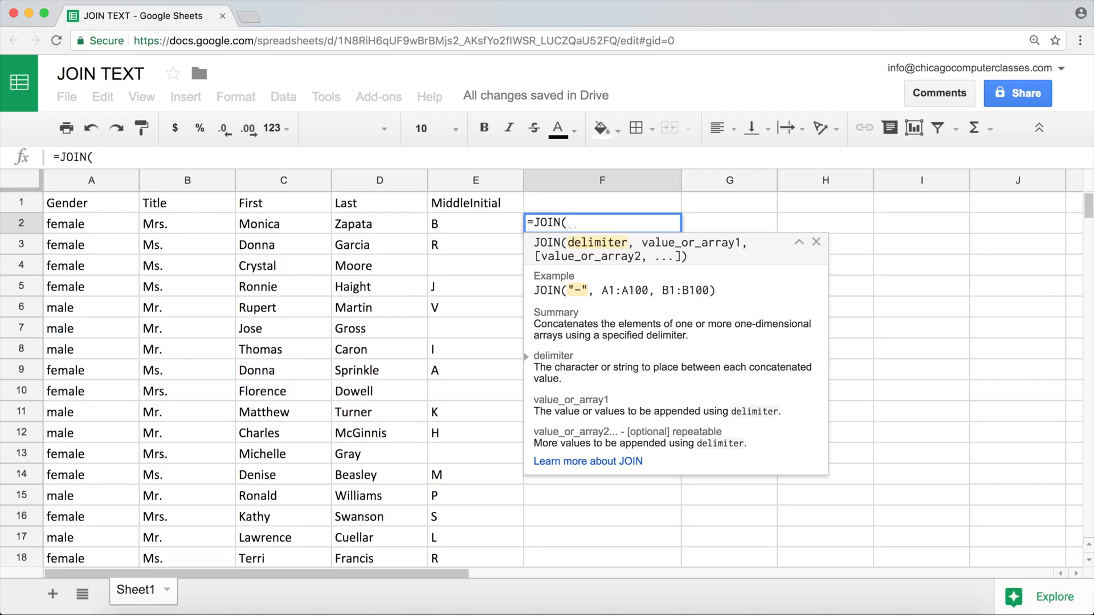
text(")
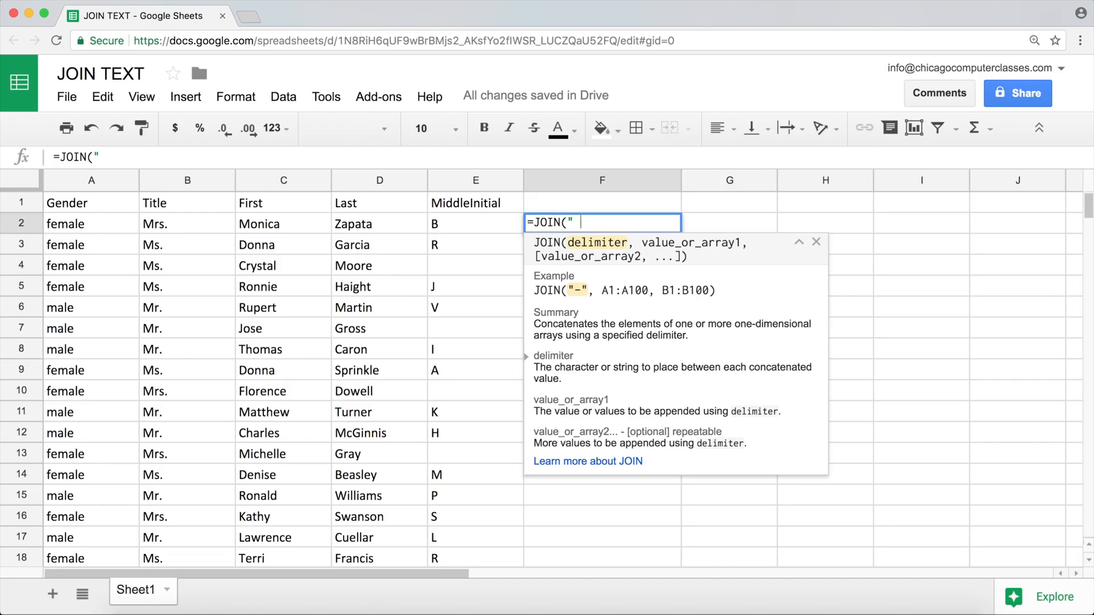
text( ",)
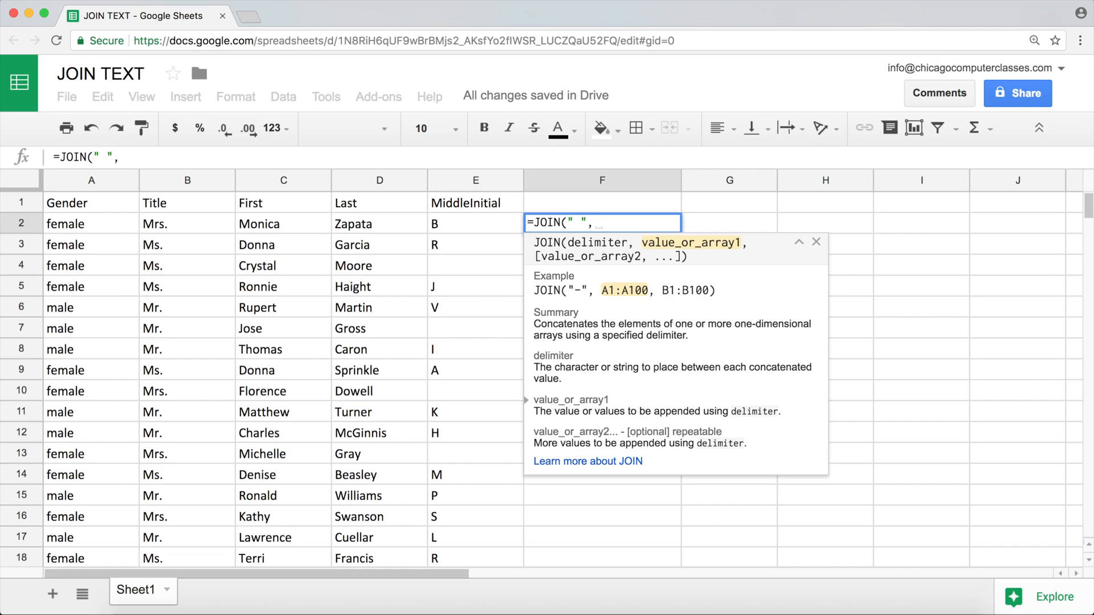
Complete F2's formula with the first and last name cells as separate values, making it =JOIN(" ",C2,D2)
click(276, 226)
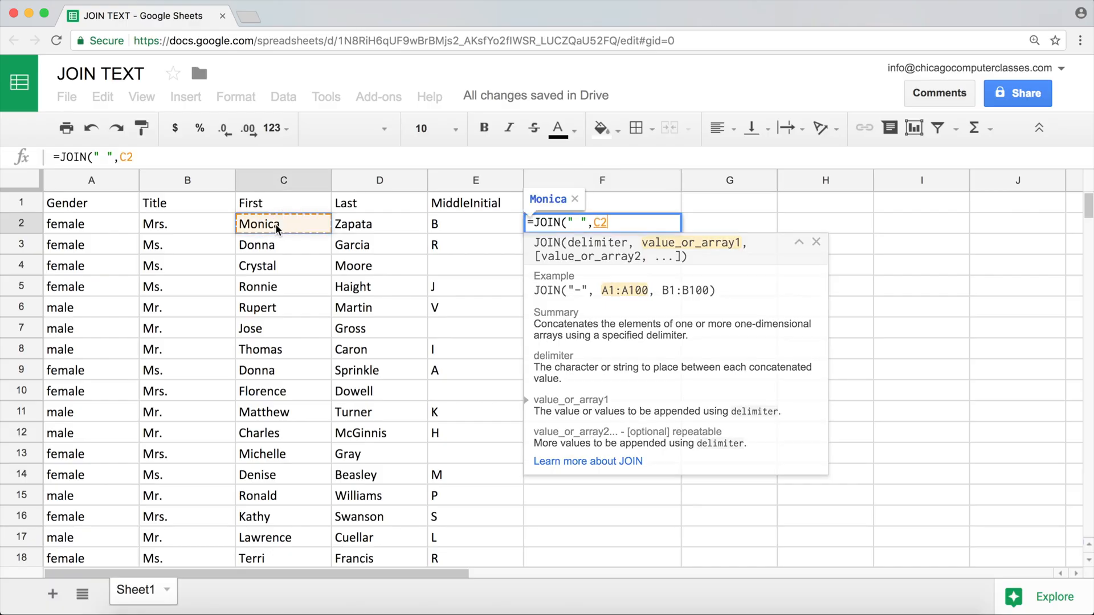
text(,)
click(360, 226)
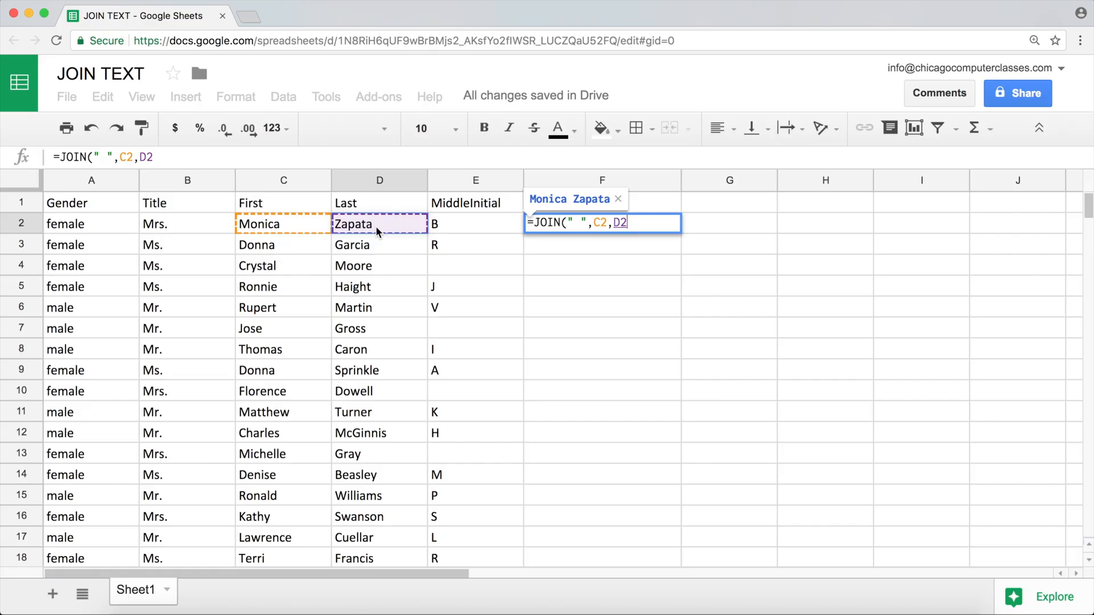
text())
key(Return)
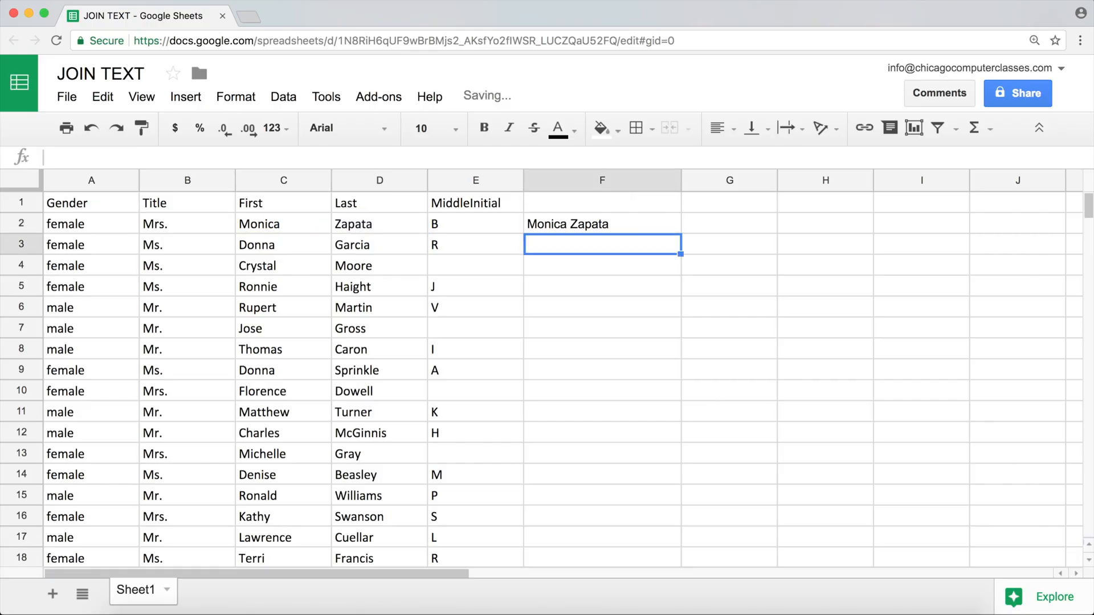
Replace the two cell references in F2's JOIN formula with the range C2:D2 and fill it down through F13
double_click(568, 227)
drag(627, 223, 593, 223)
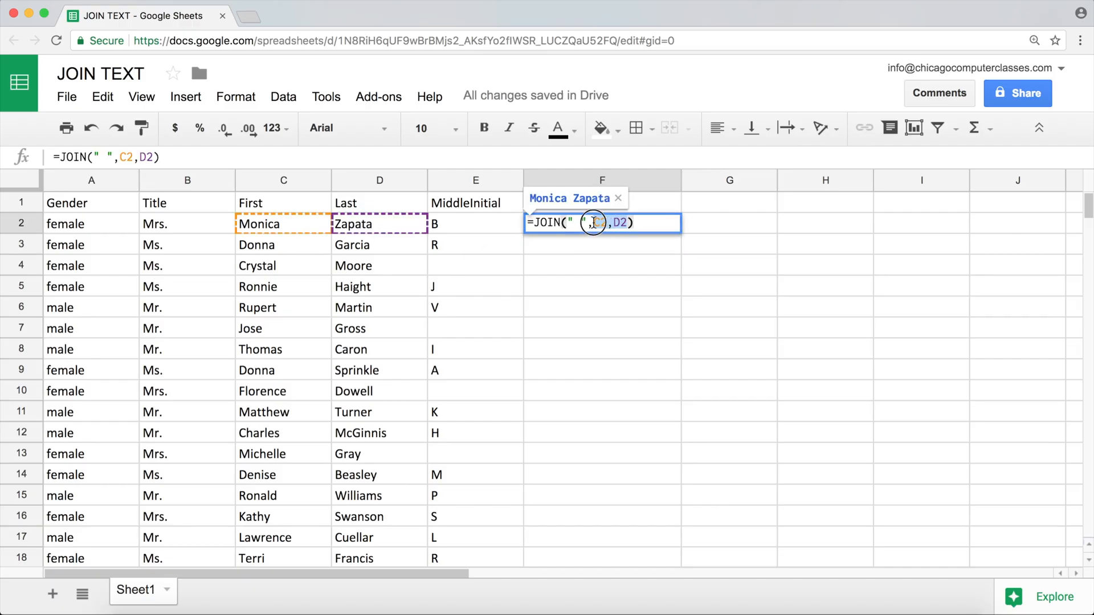
key(BackSpace)
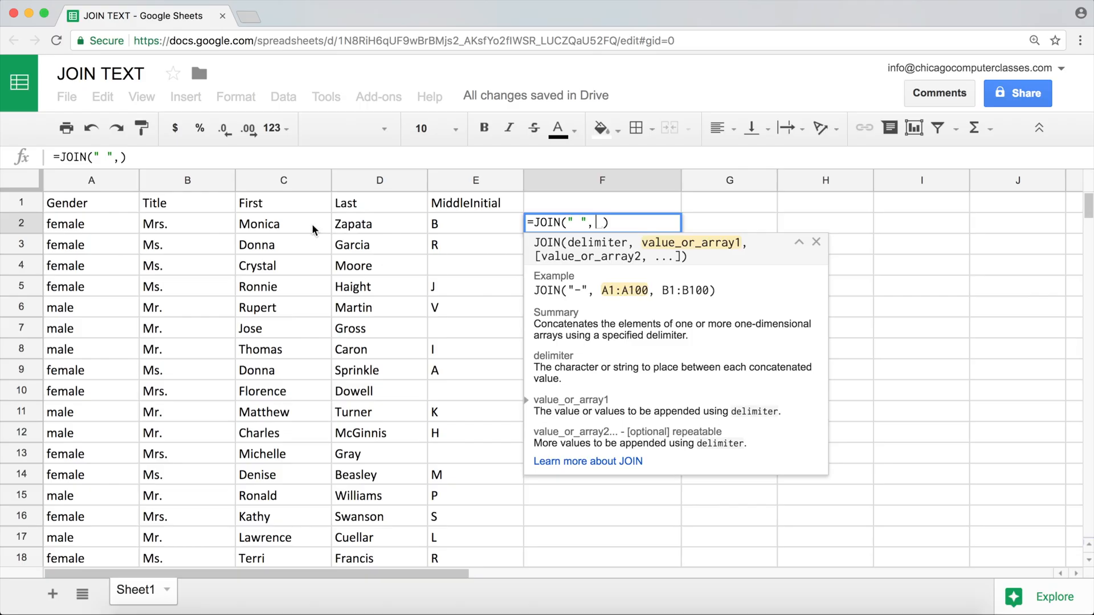
drag(312, 223, 337, 224)
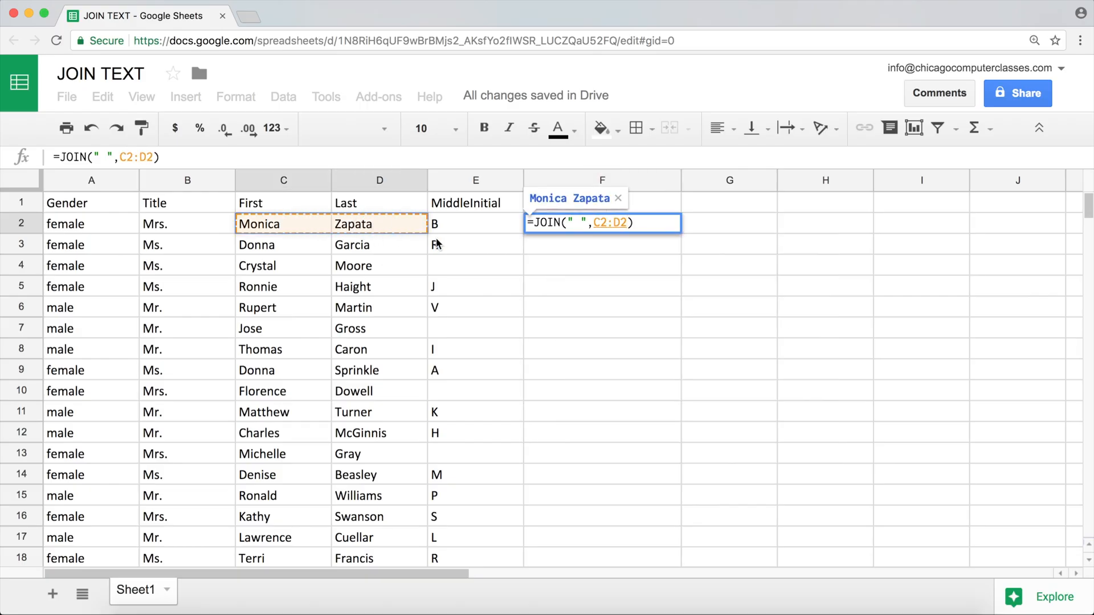
key(Return)
drag(681, 235, 661, 454)
Change the delimiter in F2's formula to a comma and space, =JOIN(", ",C2:D2), and fill it down through F14
click(558, 227)
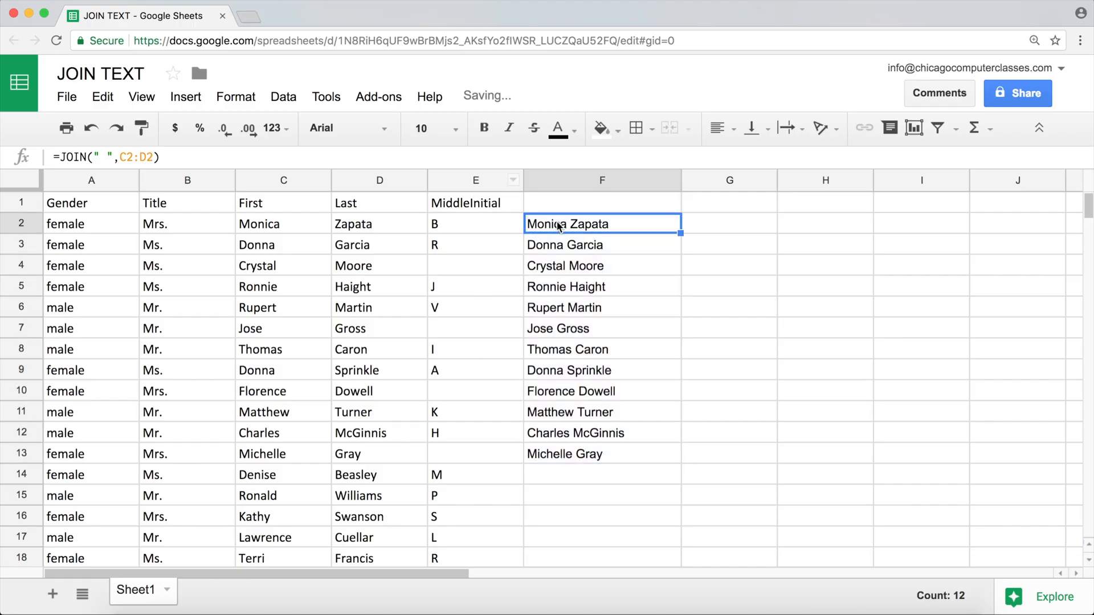
double_click(558, 227)
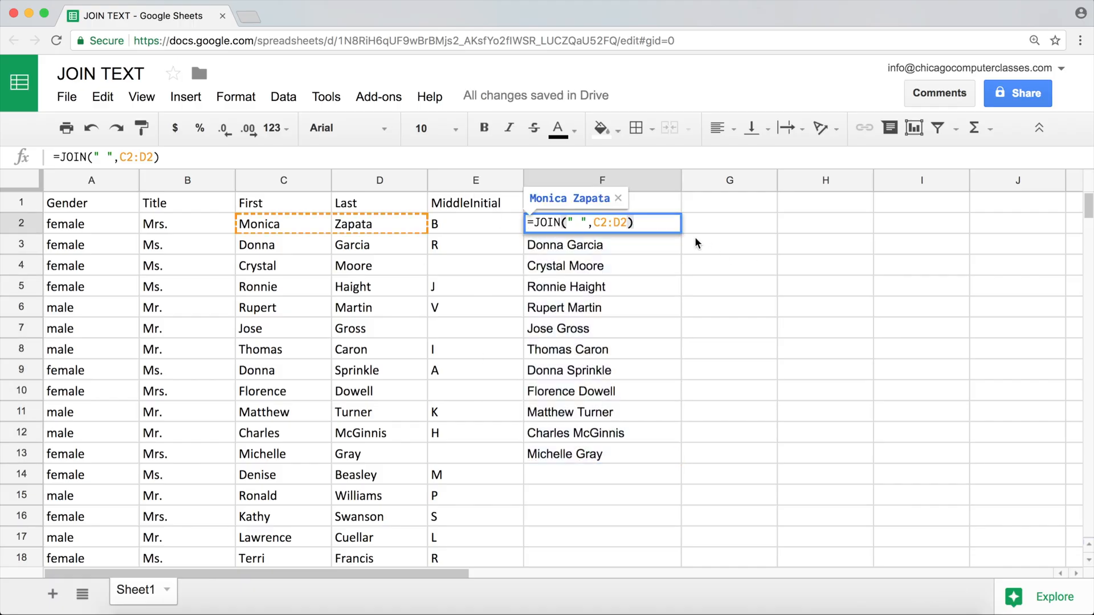
click(574, 223)
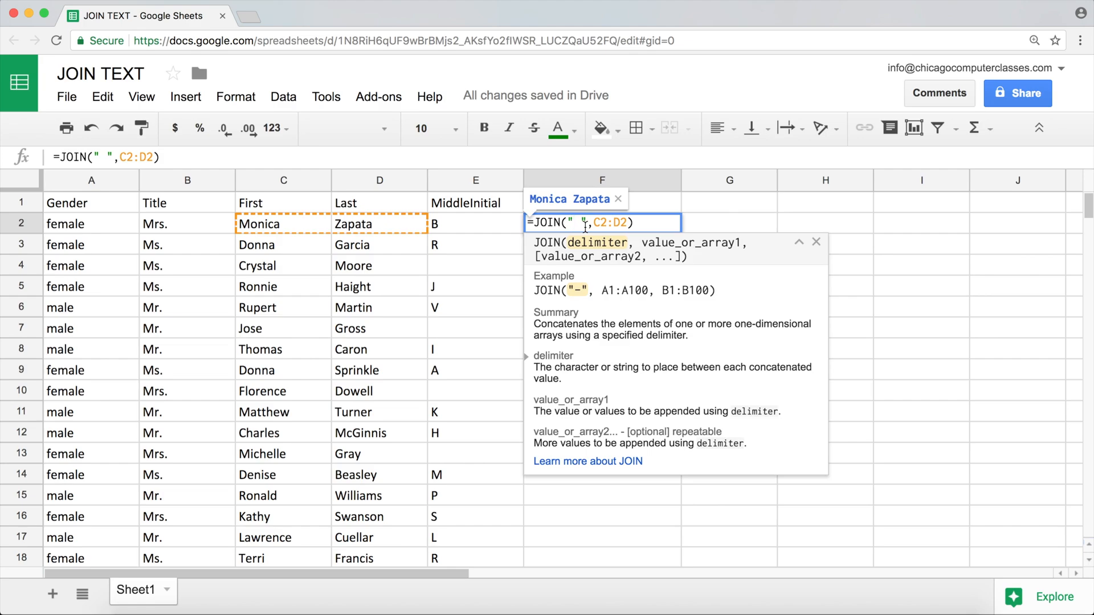
text(,)
key(Return)
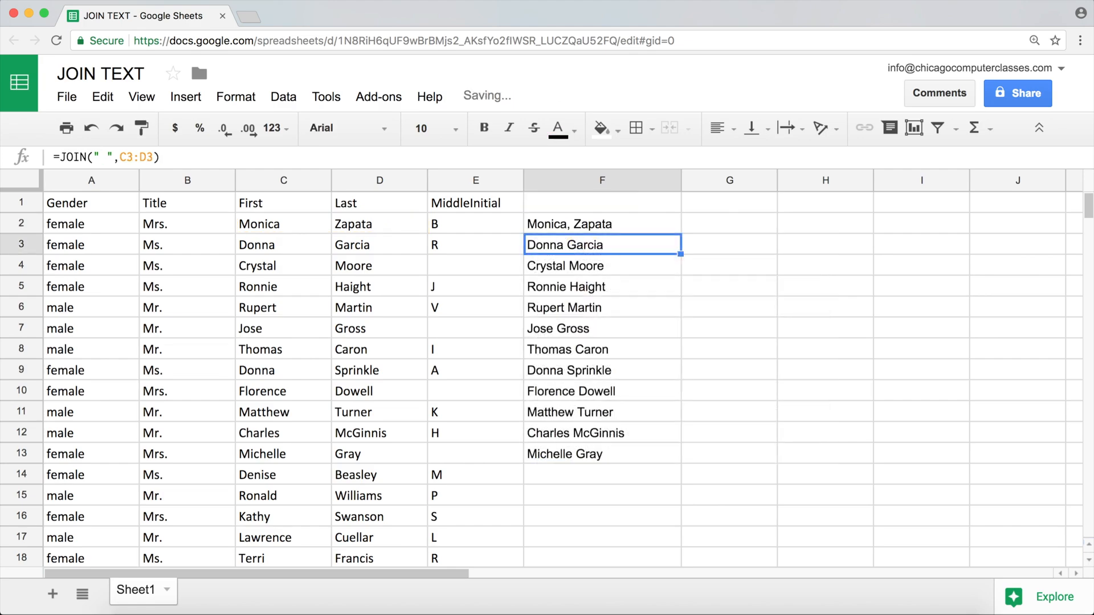
click(649, 223)
drag(680, 233, 704, 474)
Clear F3:F14 and start a new JOIN formula in F2 with a single space as the delimiter, =JOIN(" ",
drag(579, 245, 609, 476)
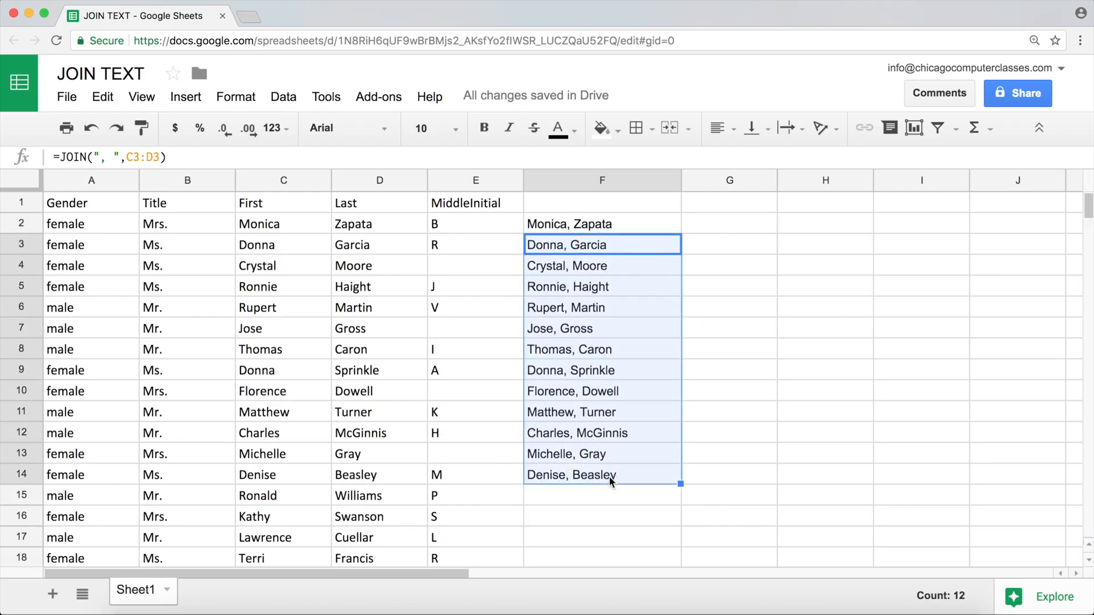
key(Delete)
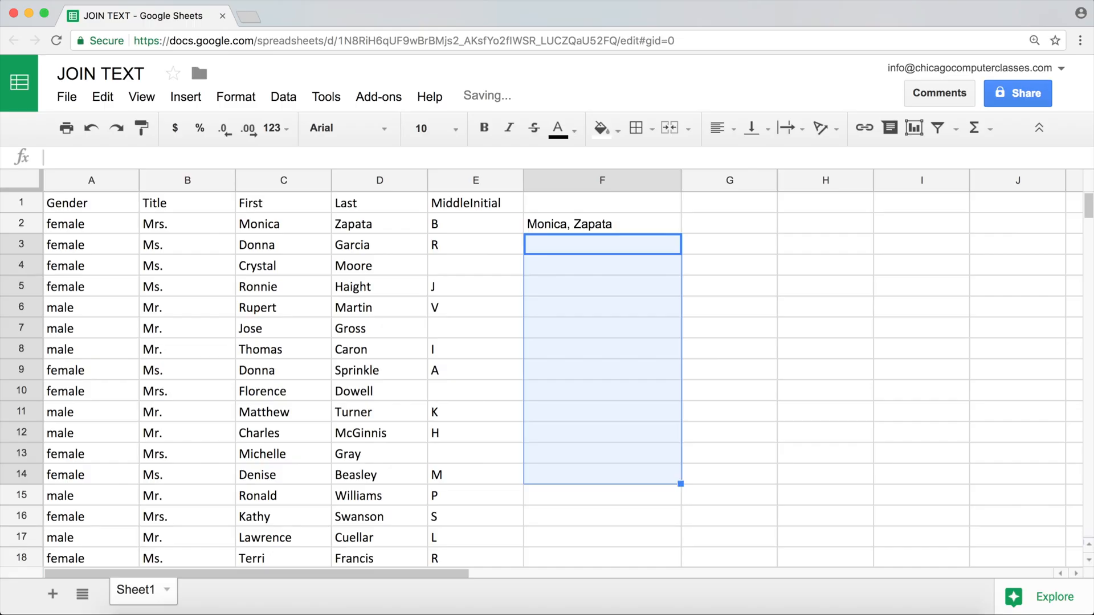
click(602, 224)
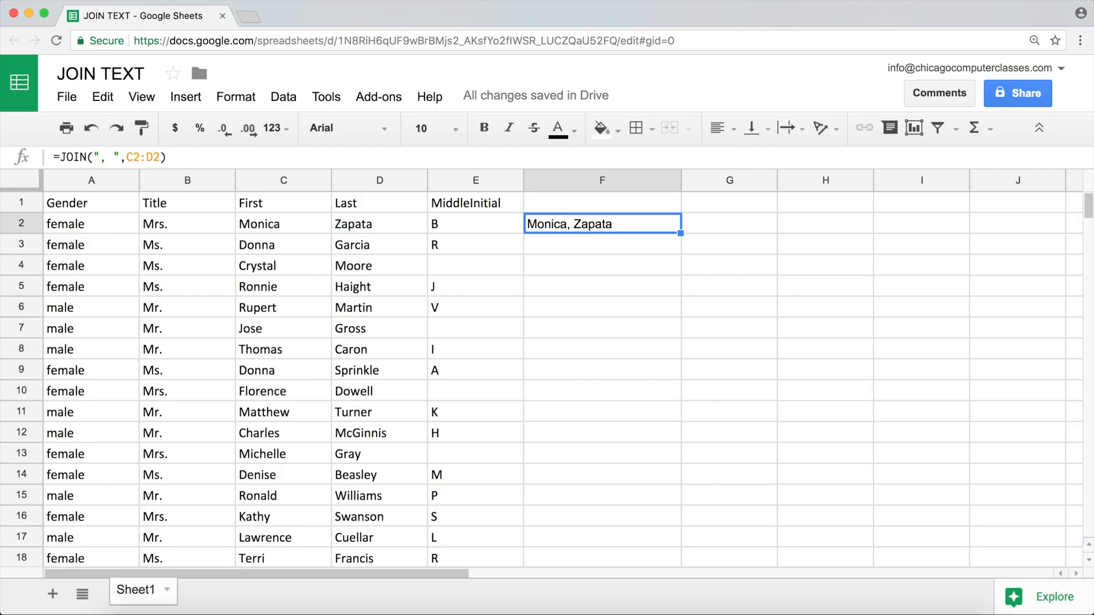
text(=)
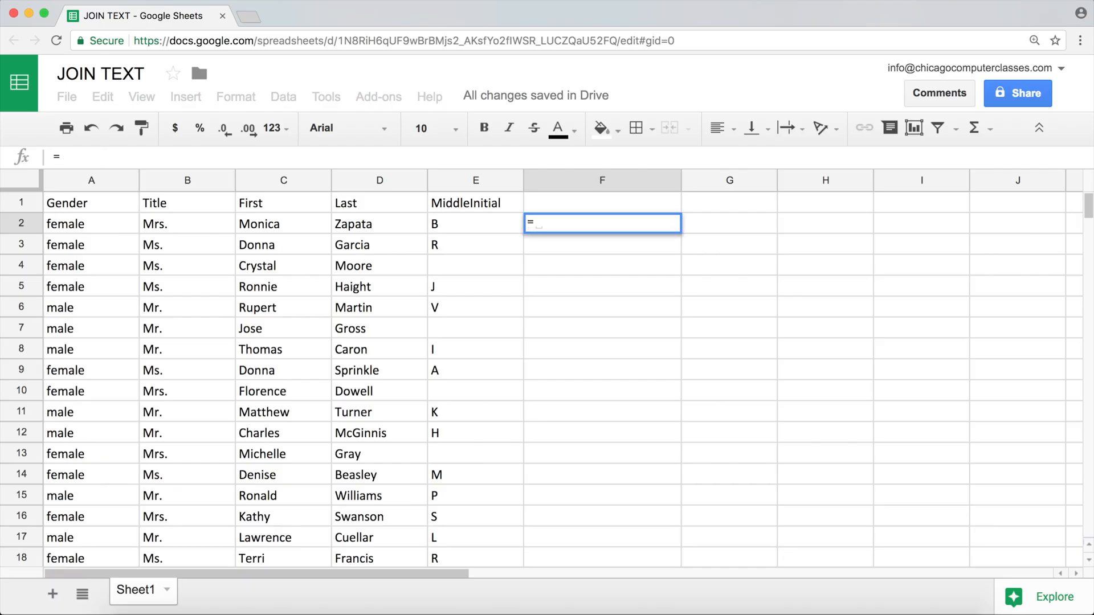
text(joi)
key(Tab)
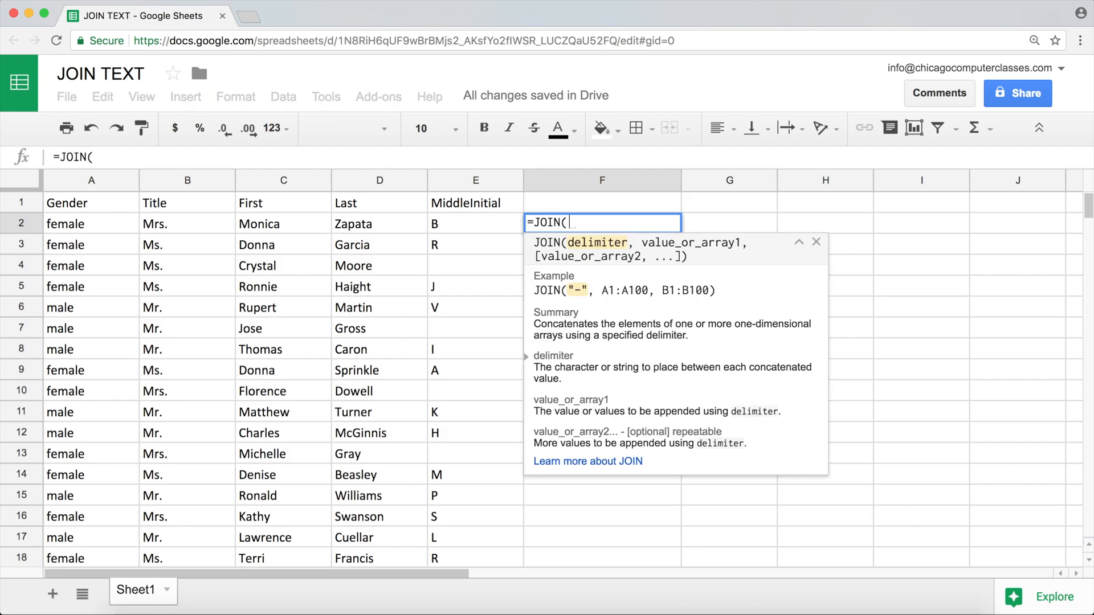
text(" ")
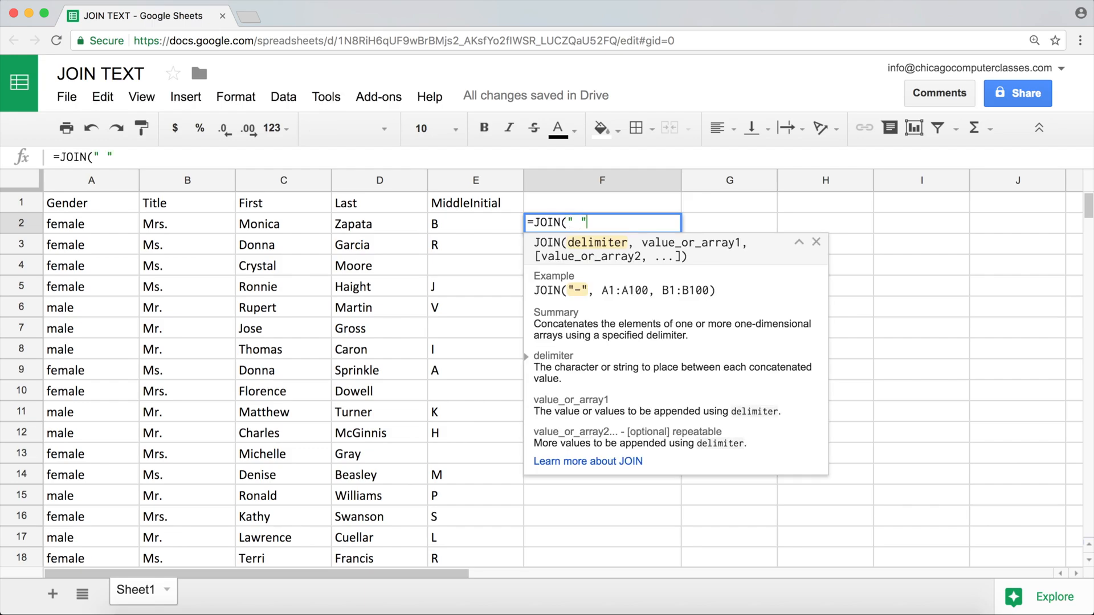
text(,)
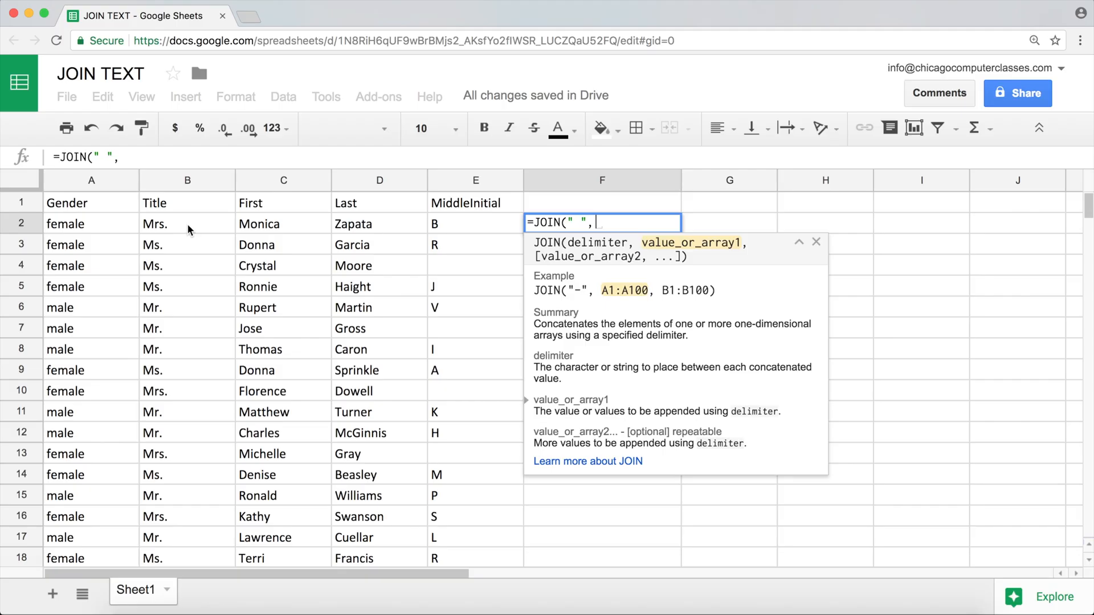
Add the title and first name range, middle initial and last name to F2's formula, making it =JOIN(" ",B2:C2,E2,D2)
drag(194, 220, 279, 224)
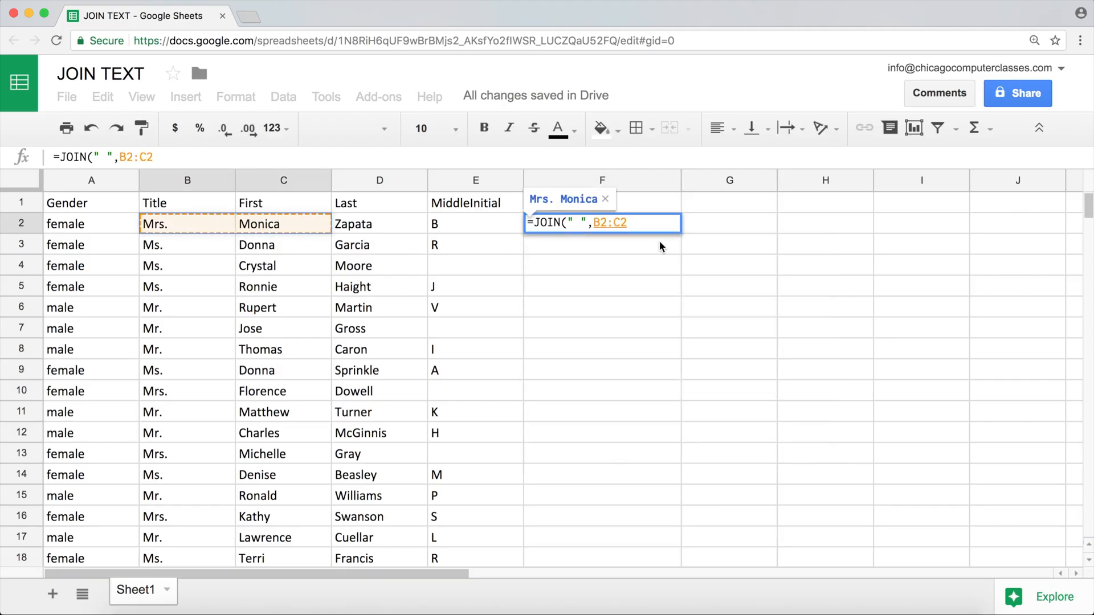
text(,)
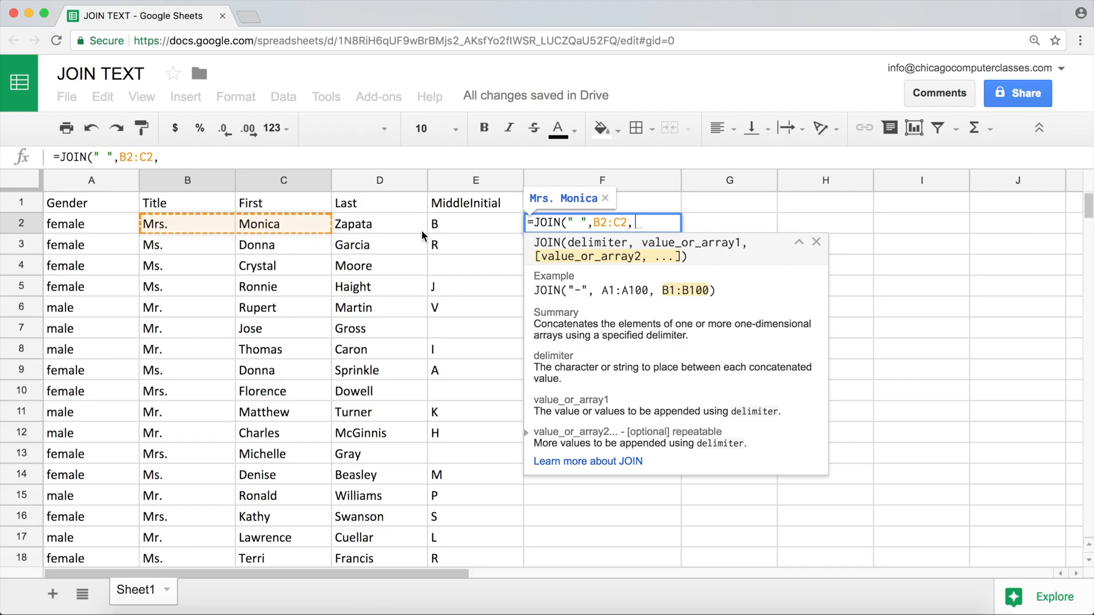
click(467, 221)
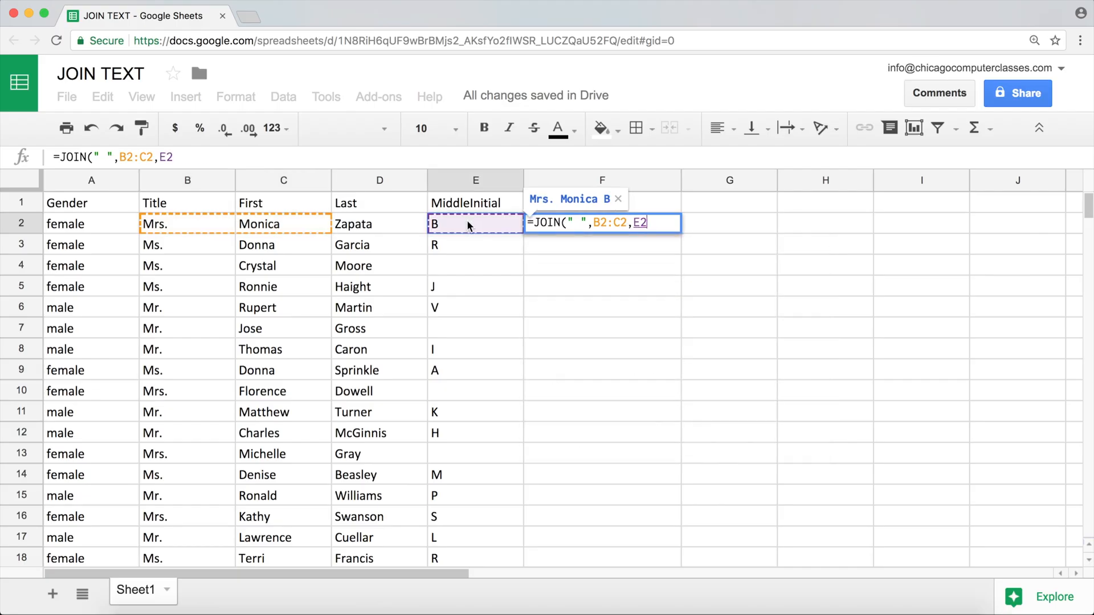
text(,)
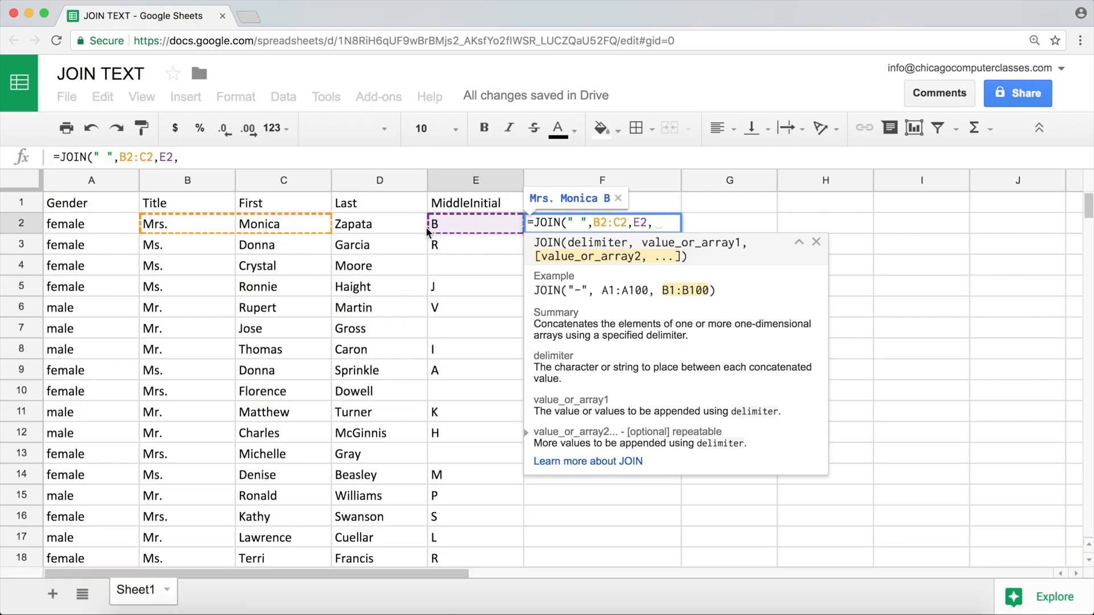
click(375, 223)
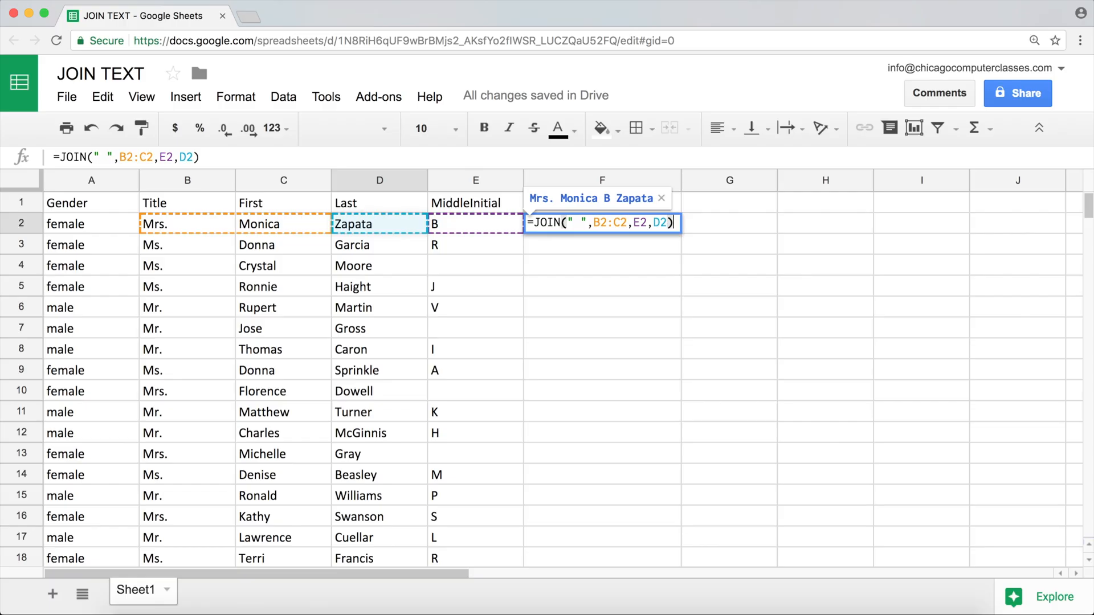
key(Return)
Fill F2's JOIN formula down through F12 and check the result in F4 against the middle initial cell E4
click(578, 227)
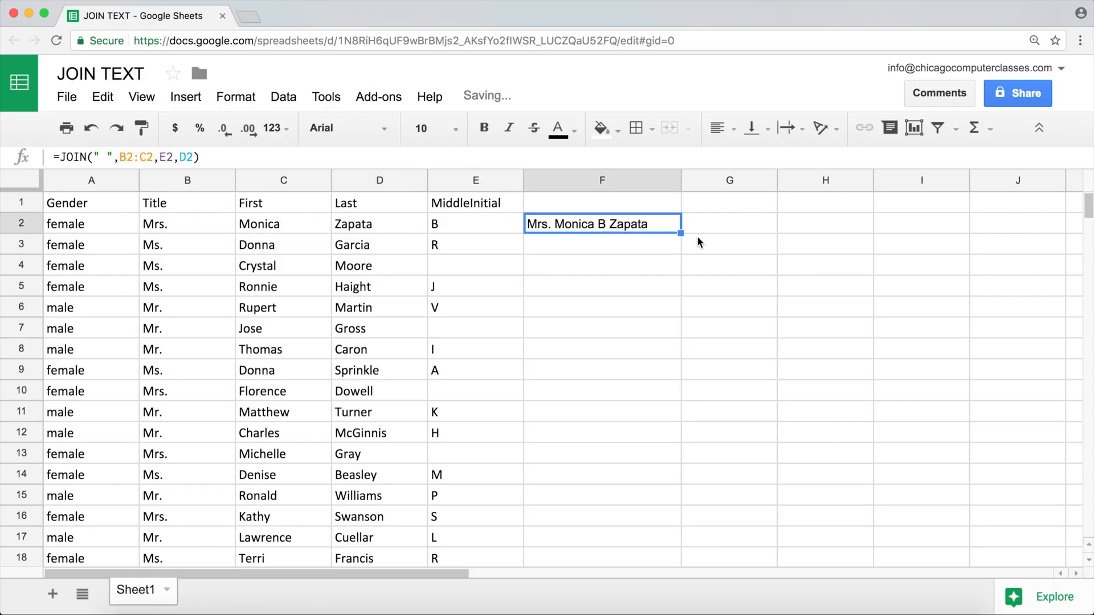
drag(679, 233, 686, 436)
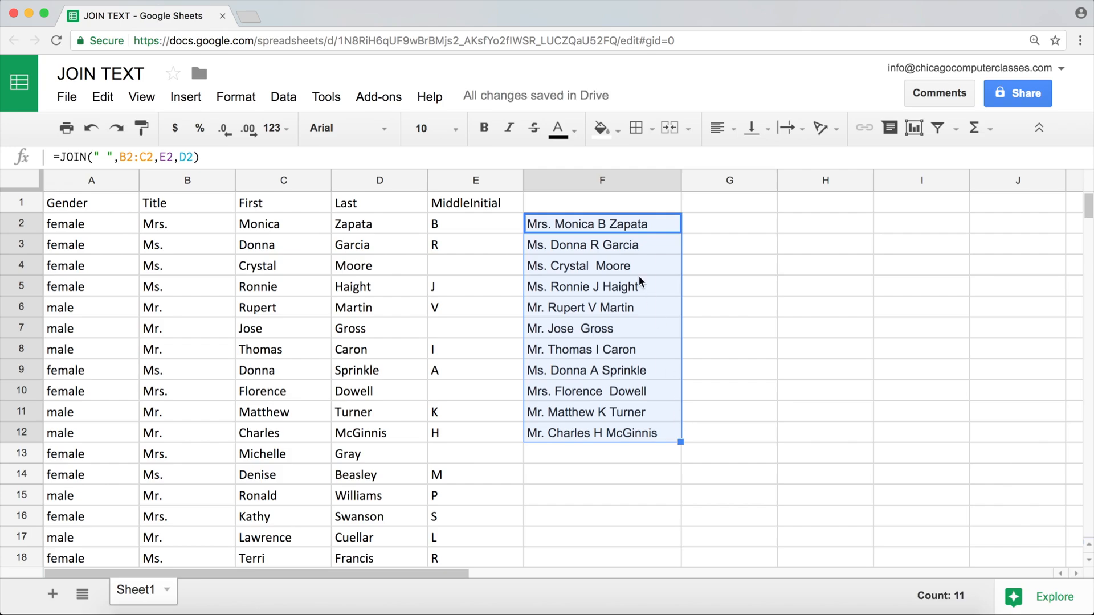
click(586, 265)
click(462, 269)
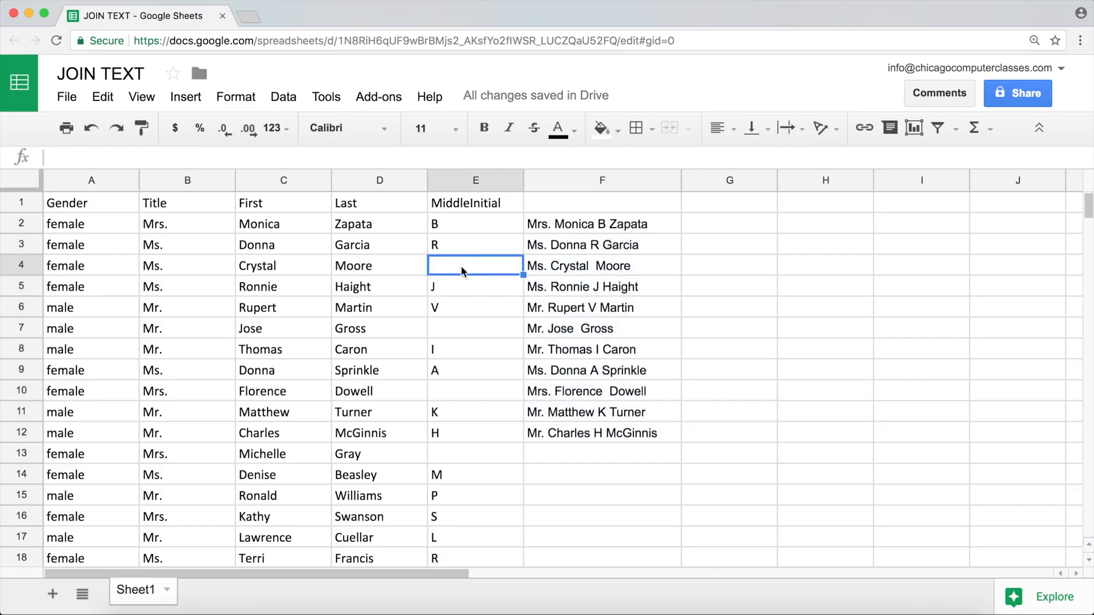
click(587, 268)
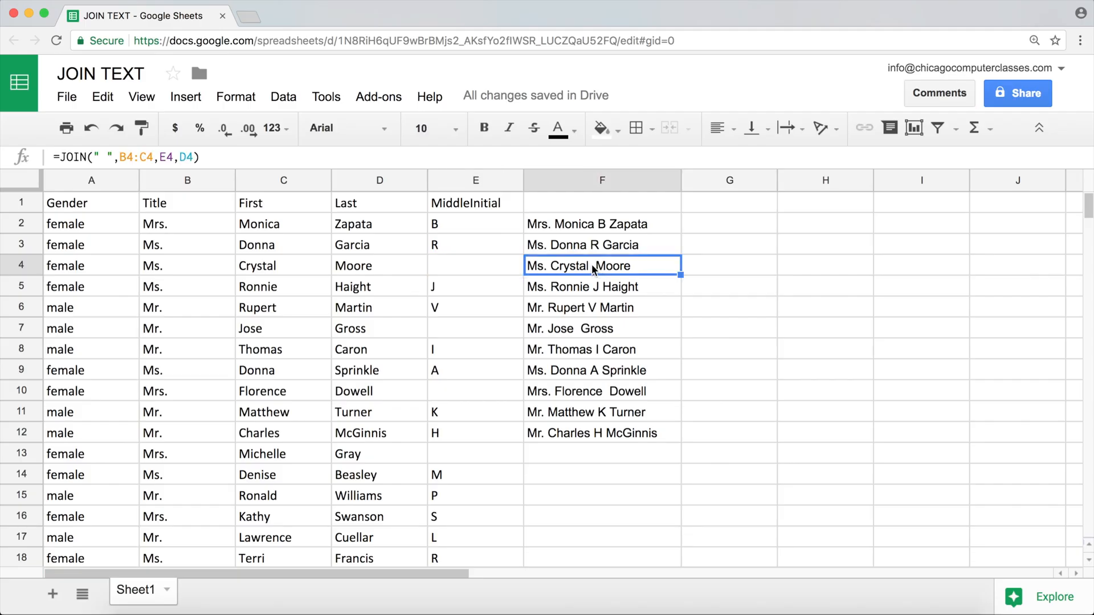
Inspect the JOIN formula in F4, the row without a middle initial
double_click(548, 264)
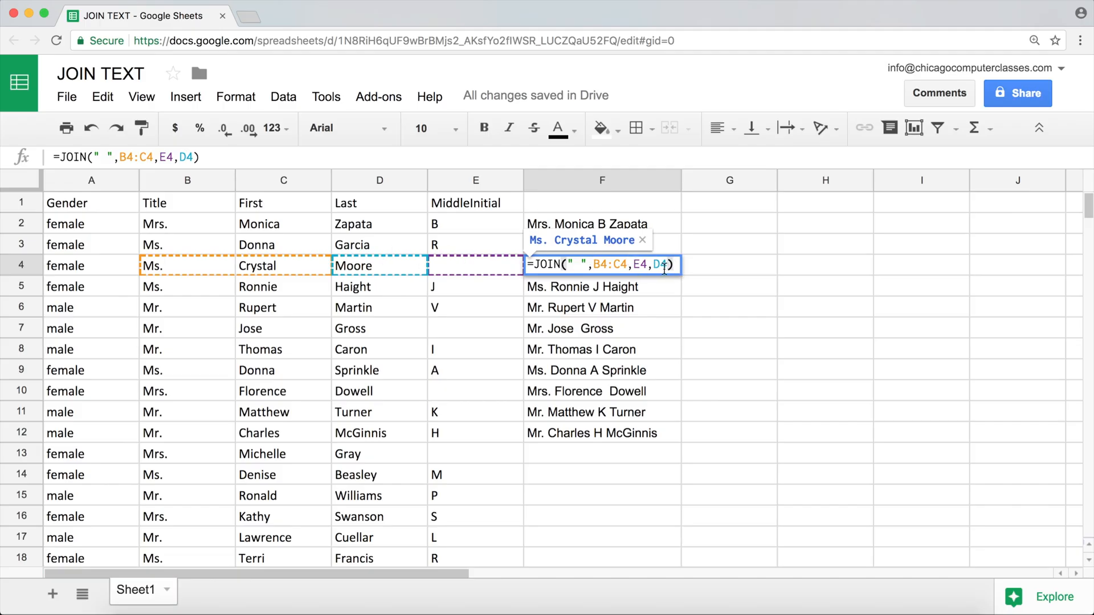
key(Return)
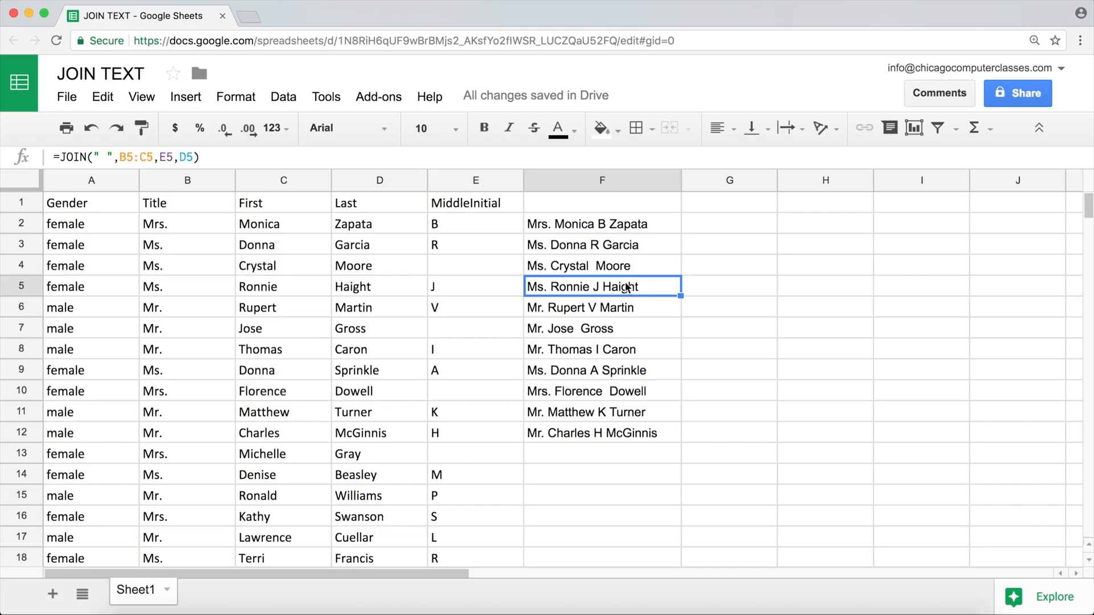
click(569, 270)
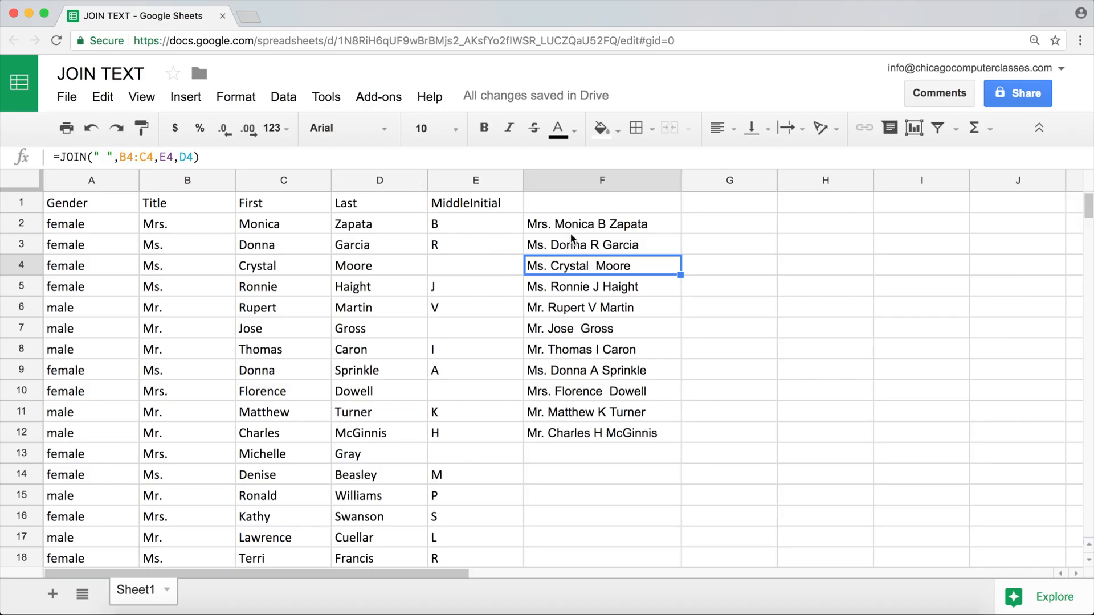
Wrap F2's JOIN formula in TRIM, making it =TRIM(JOIN(" ",B2:C2,E2,D2))
click(541, 228)
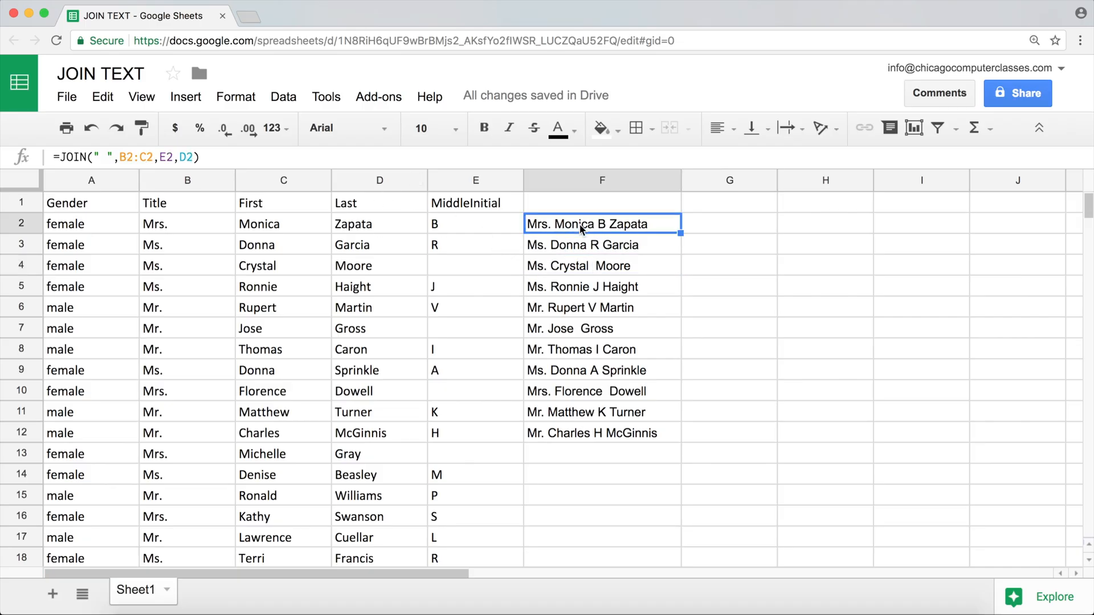
double_click(540, 226)
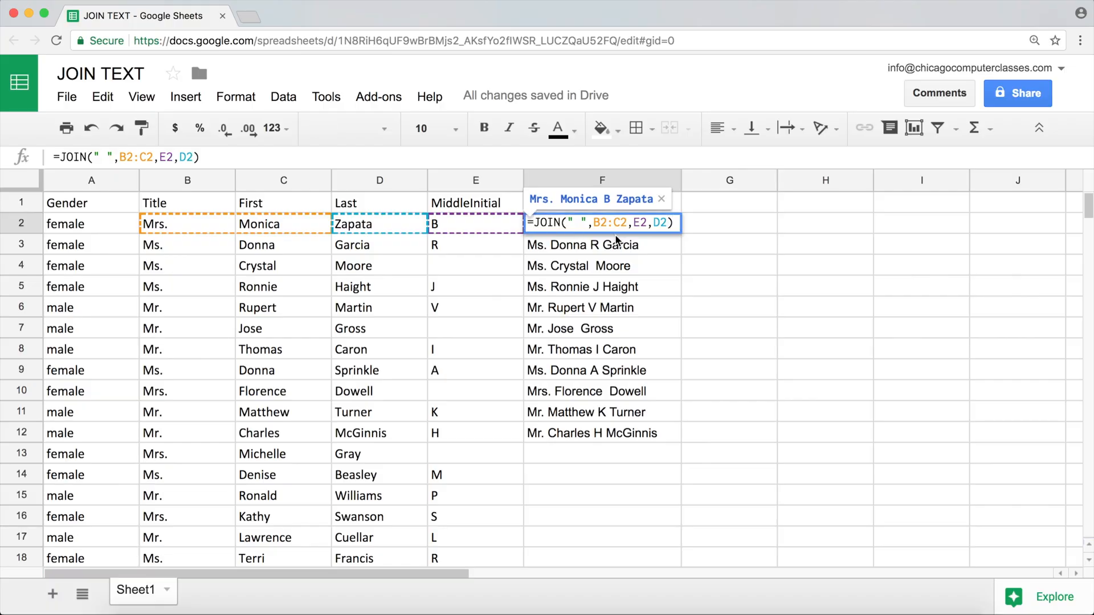
text(TRIM()
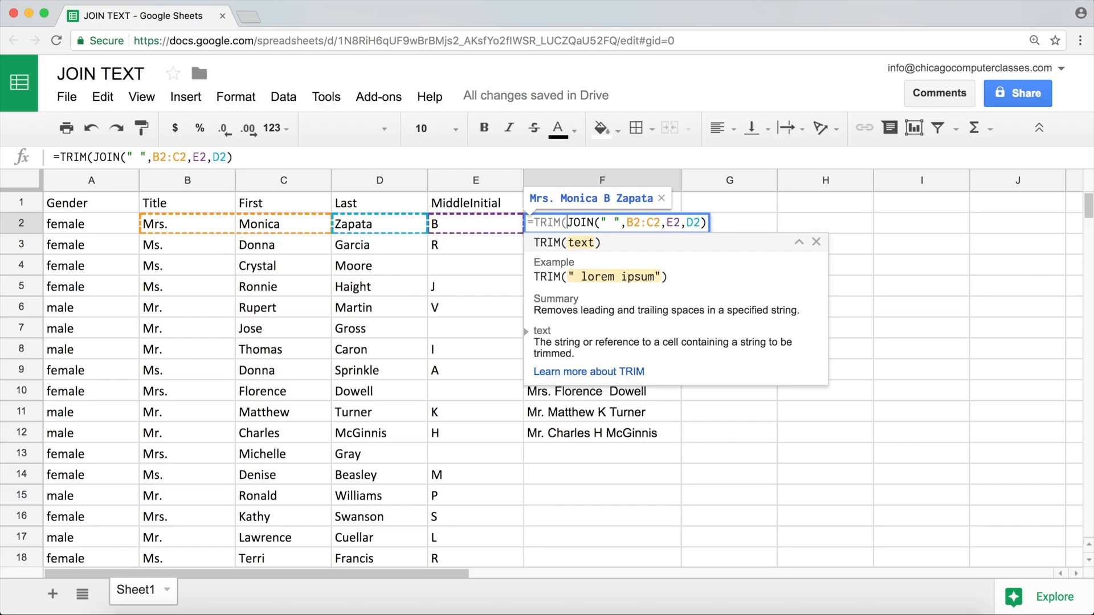
click(700, 222)
text())
key(Return)
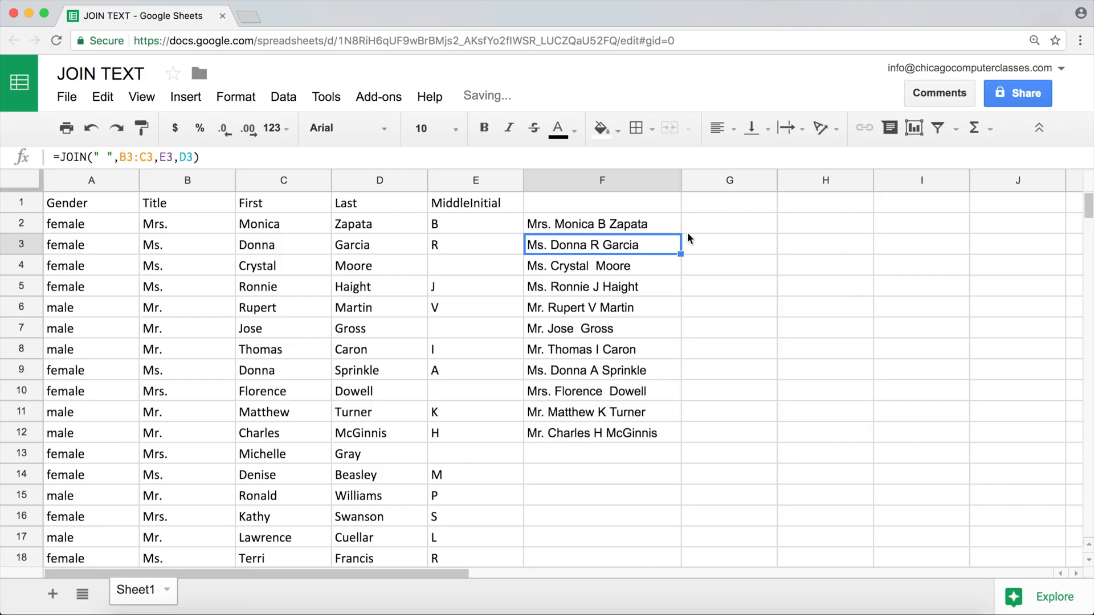
Fill F2's TRIM and JOIN formula down through F12 and review the results and the formula in F2
click(674, 217)
drag(682, 234, 661, 435)
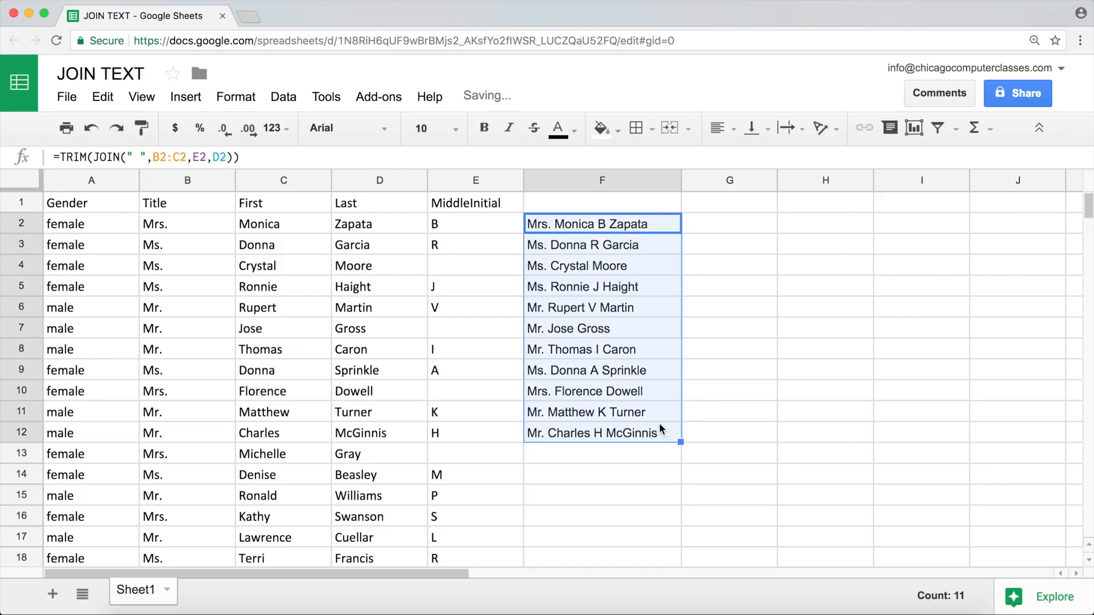
click(591, 266)
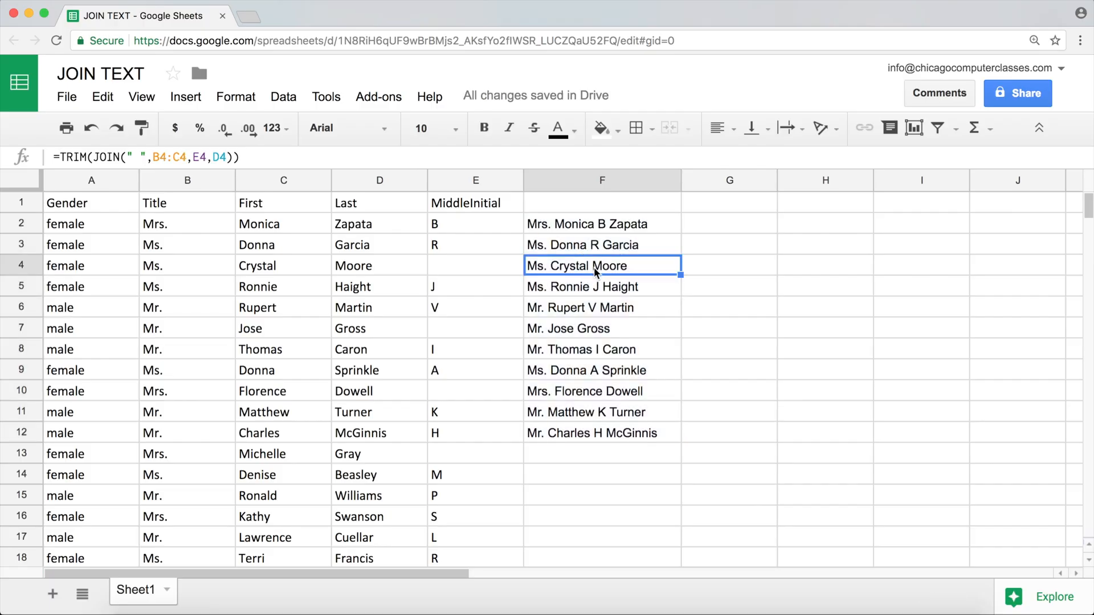
drag(593, 224, 589, 431)
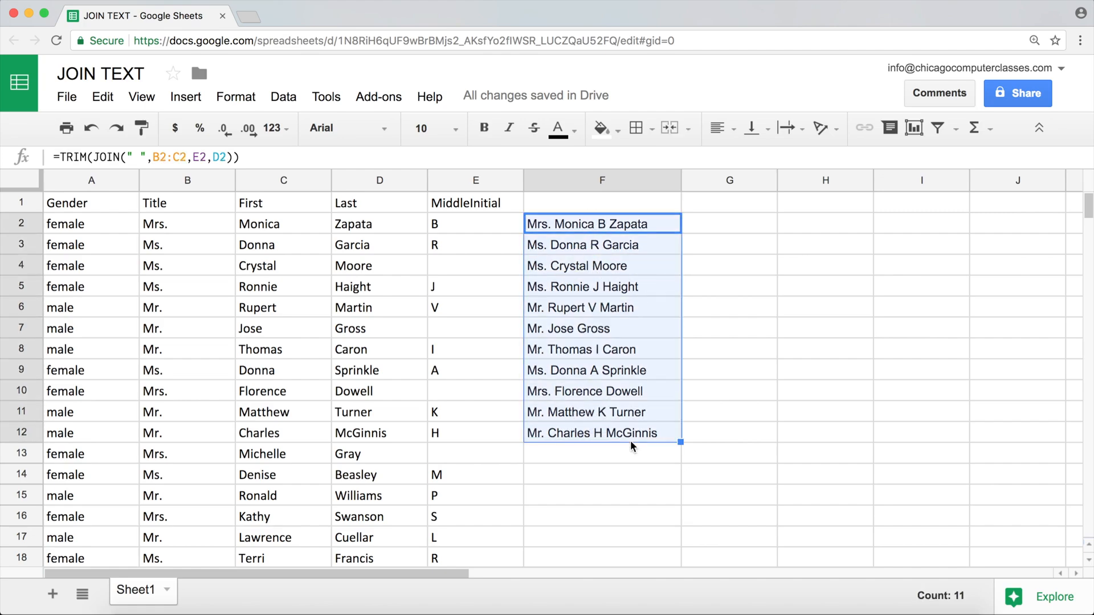
double_click(566, 223)
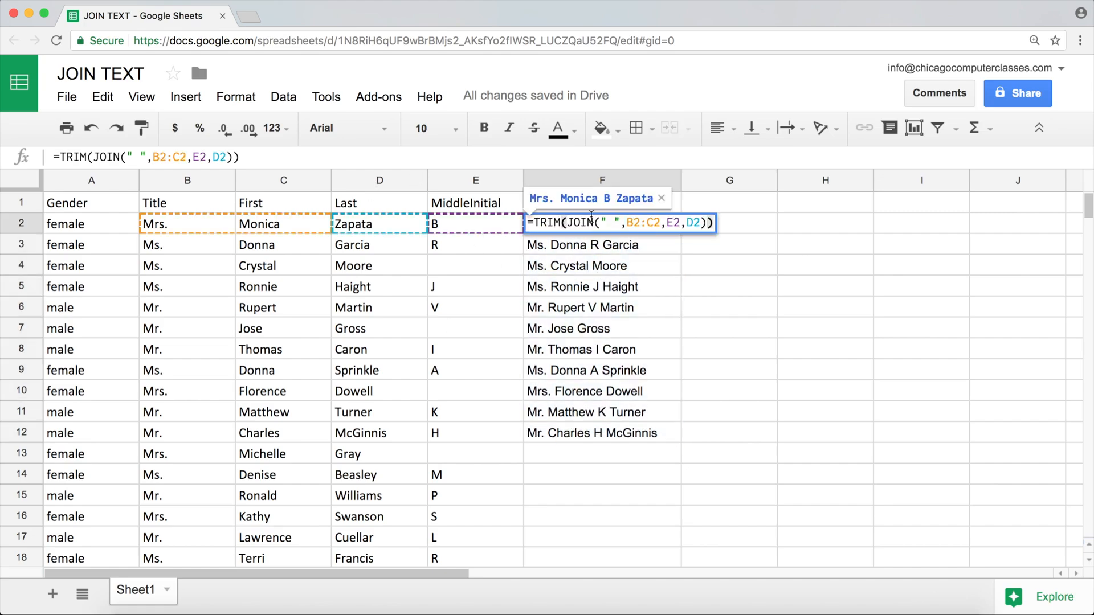
key(Return)
Clear the joined names from F3:F12 and the formula from F2
drag(608, 434, 598, 249)
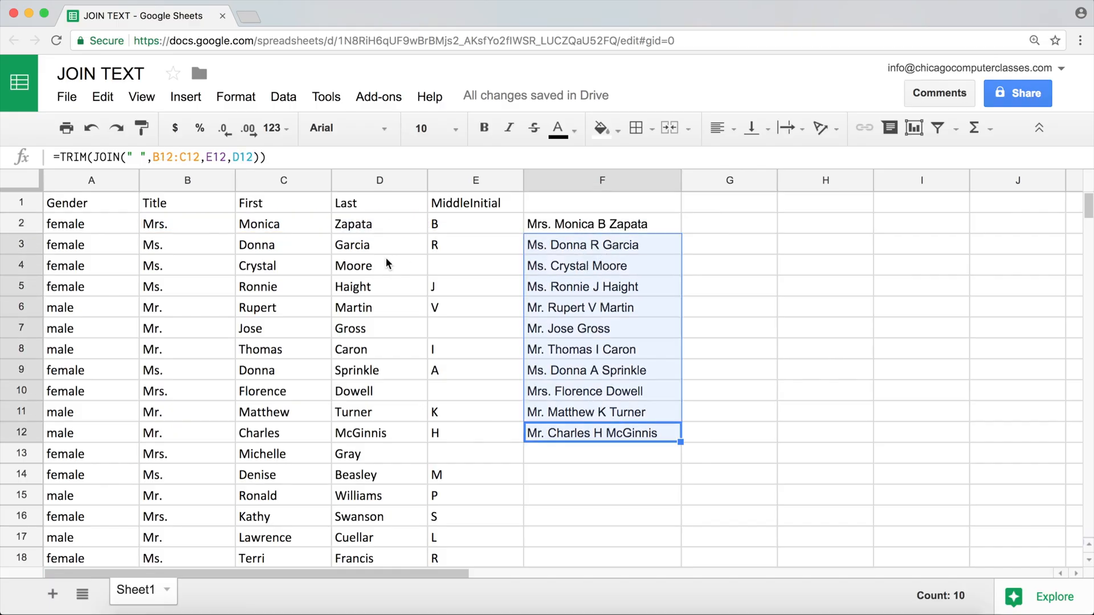
key(Delete)
key(Up)
key(Up)
key(Up)
key(Up)
key(Up)
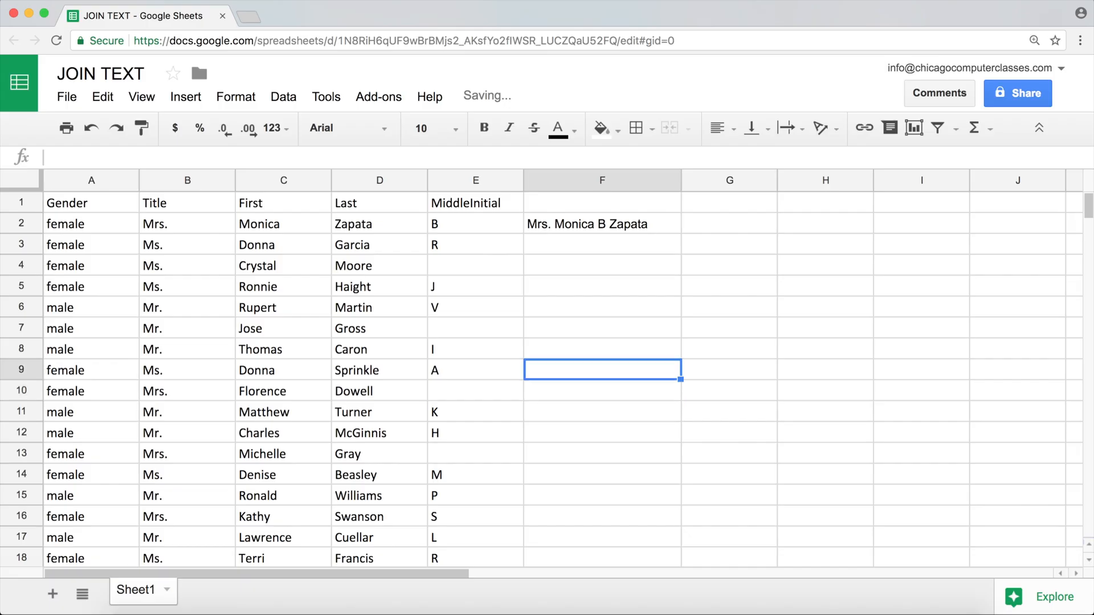
key(Up)
key(Up)
key(Up)
key(Up)
key(Up)
key(BackSpace)
Start a TEXTJOIN formula in F2 with a single space as delimiter and TRUE for ignore_empty, =TEXTJOIN(" ",TRUE,
text(=)
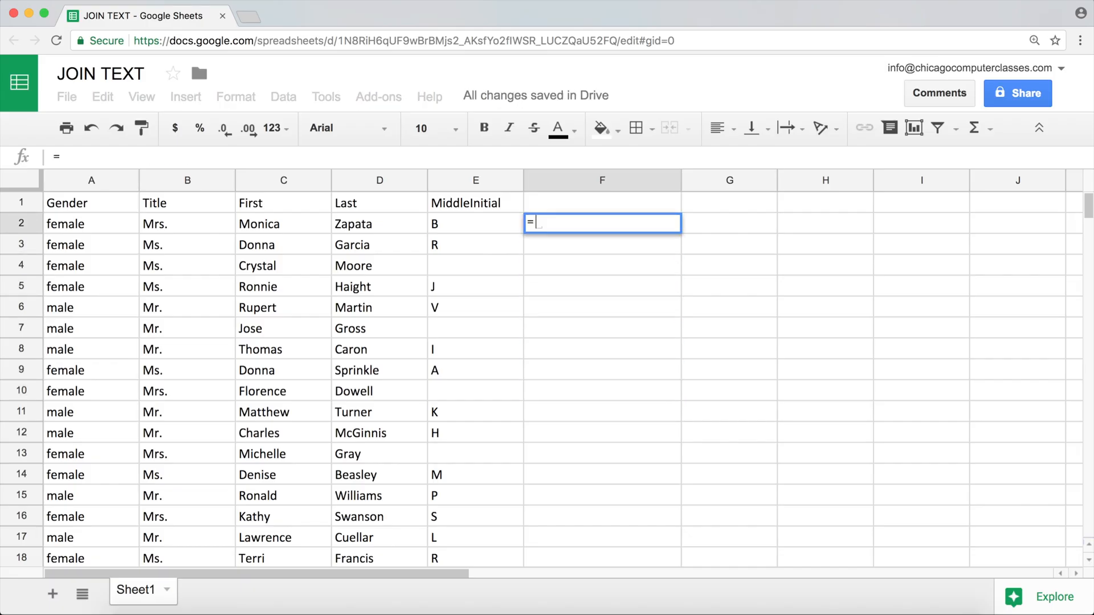
text(TEX)
key(Down)
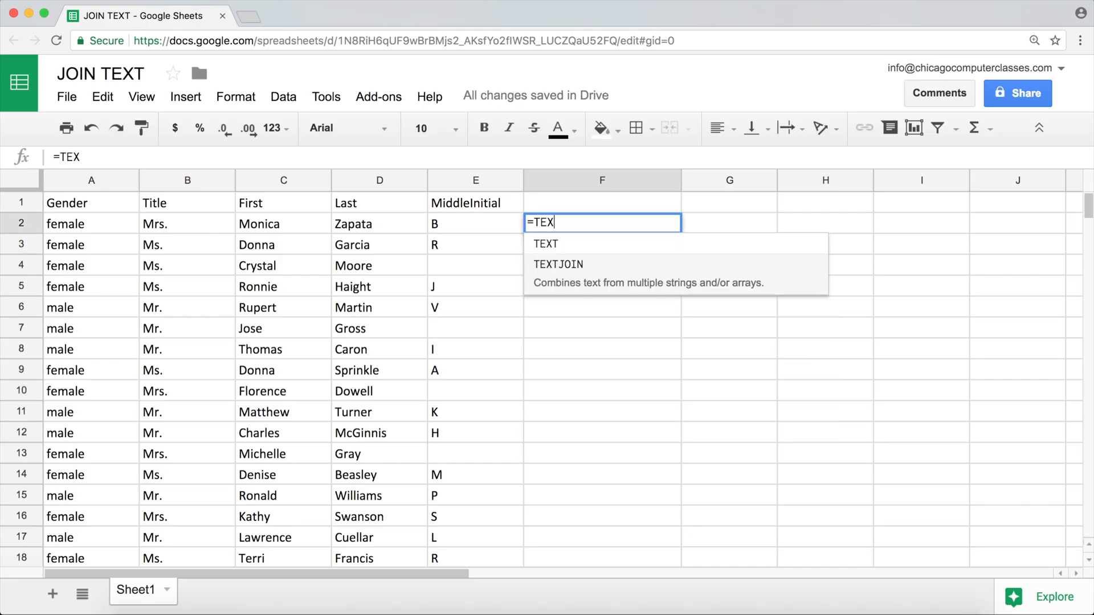
key(Tab)
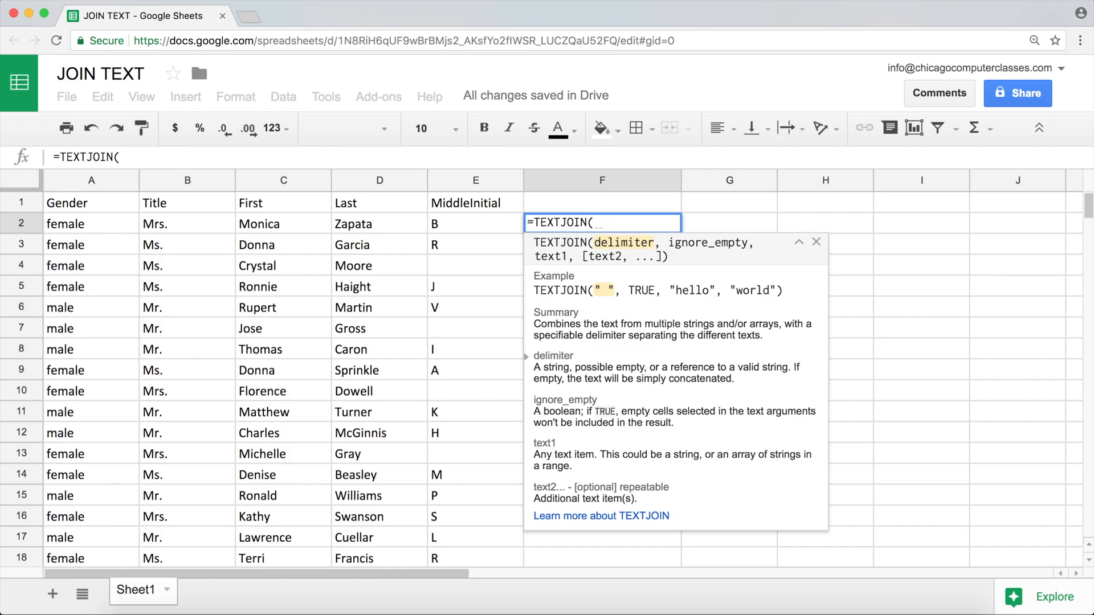
text(" ")
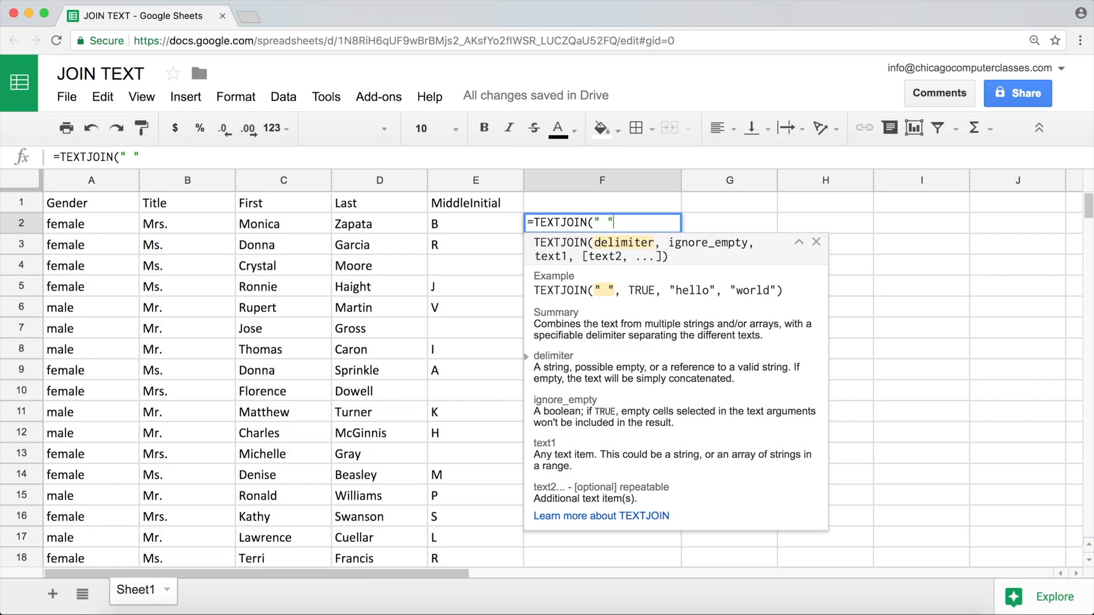
text(,)
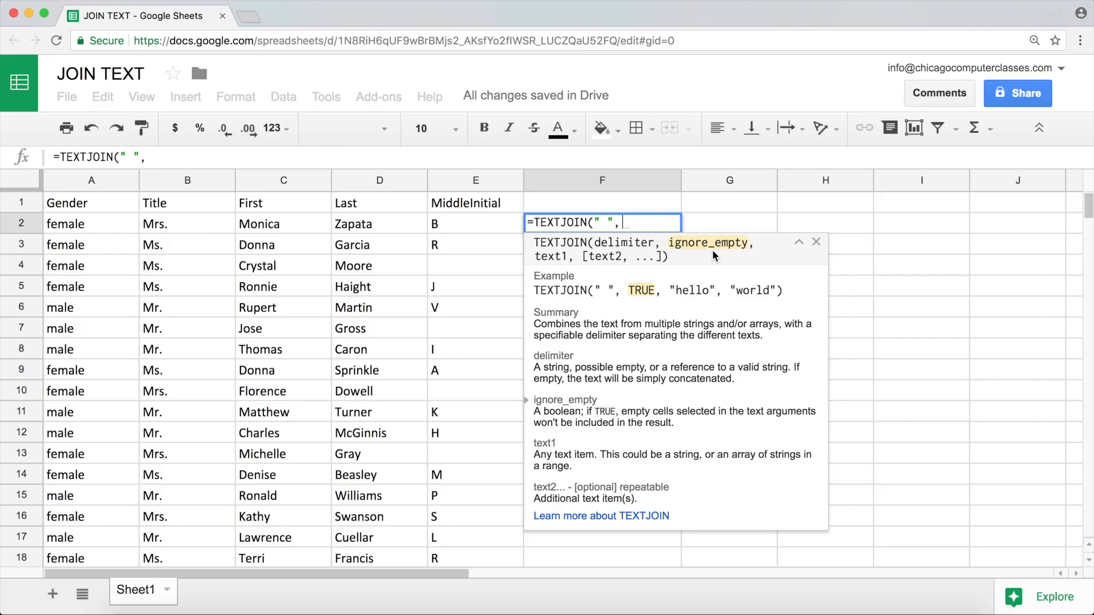
text(TRUE)
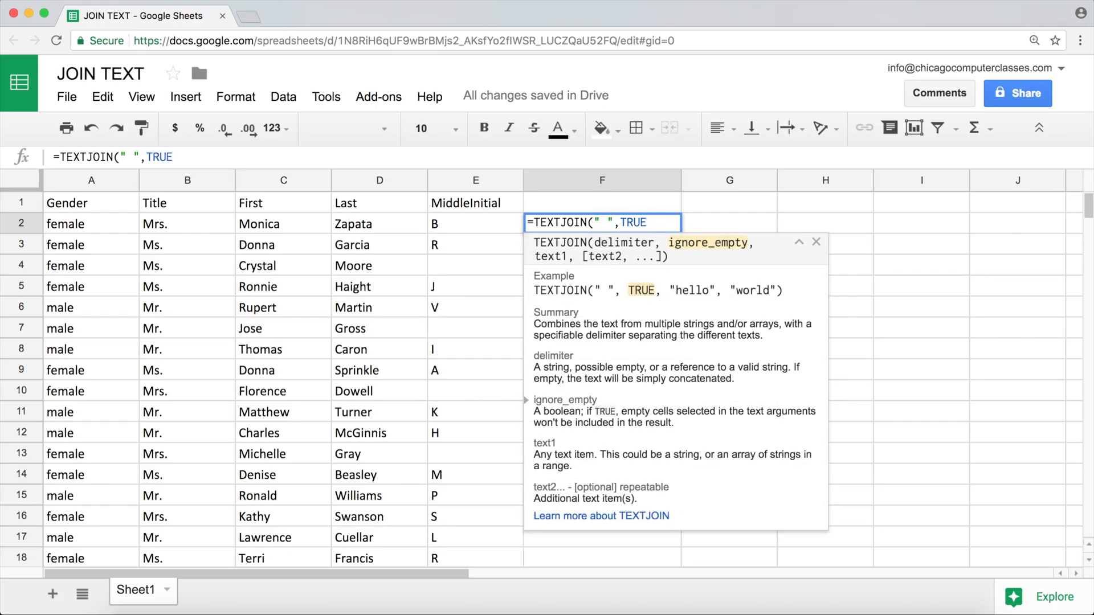
text(,)
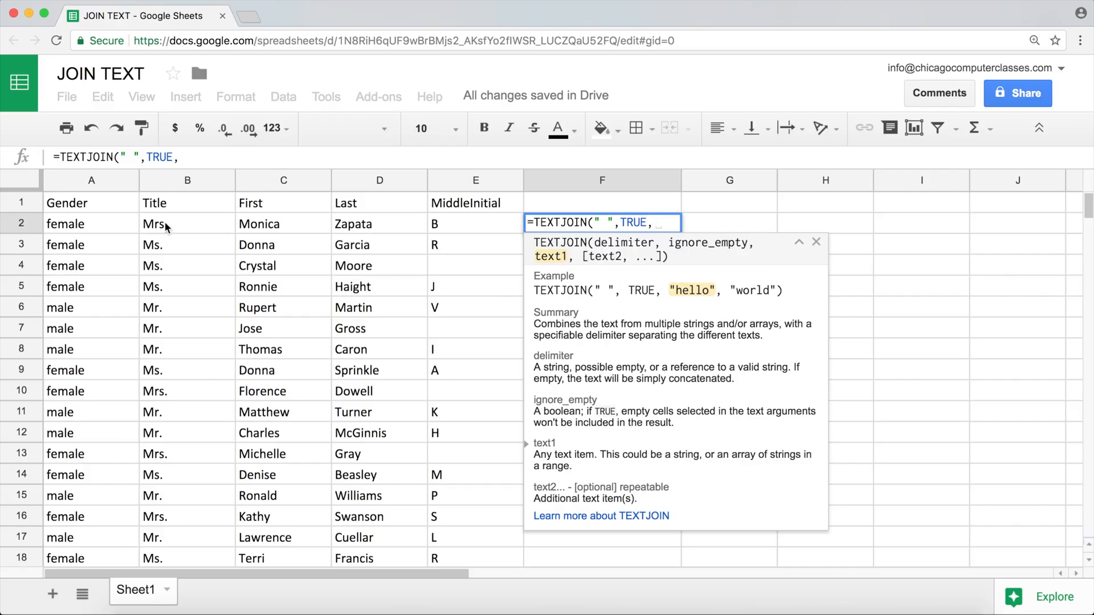
Complete F2's formula with the title and first name range, middle initial and last name, making it =TEXTJOIN(" ",TRUE,B2:C2,E2,D2)
drag(165, 220, 257, 223)
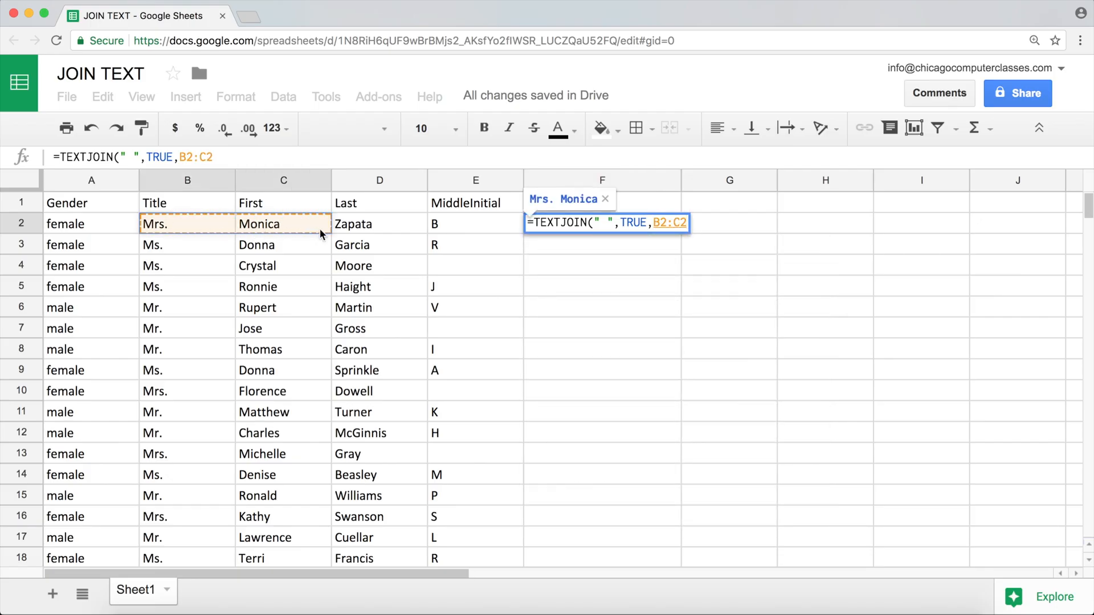
text(,)
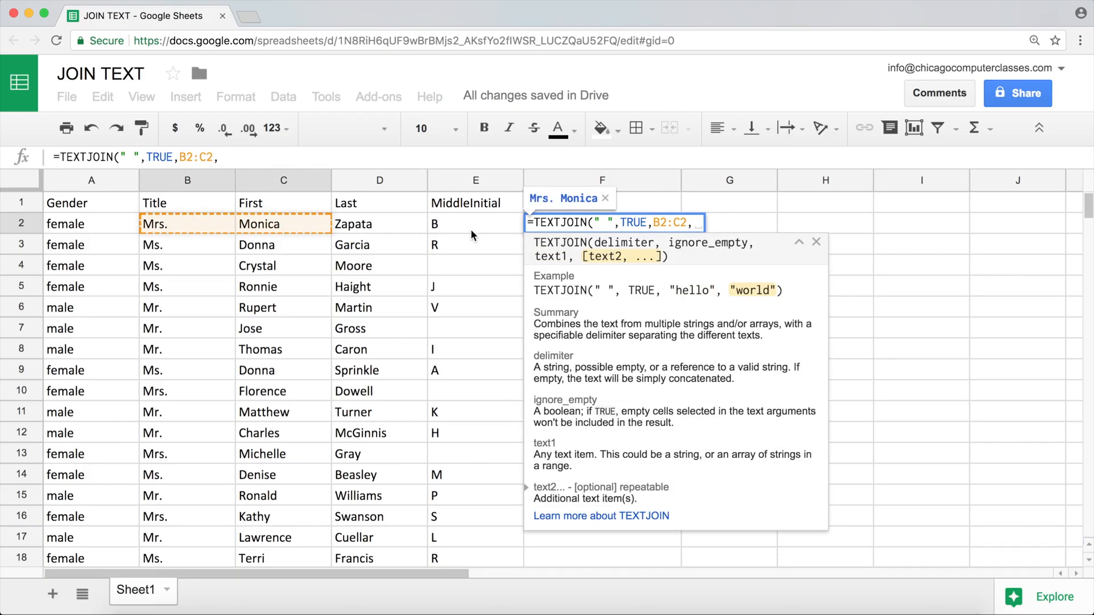
click(463, 227)
text(,)
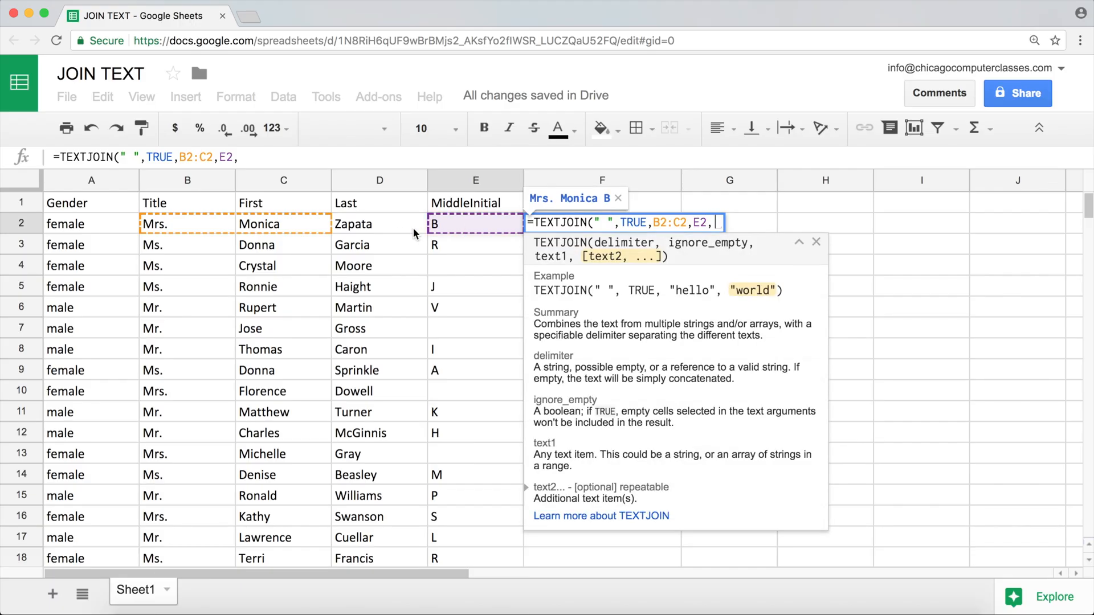
click(381, 228)
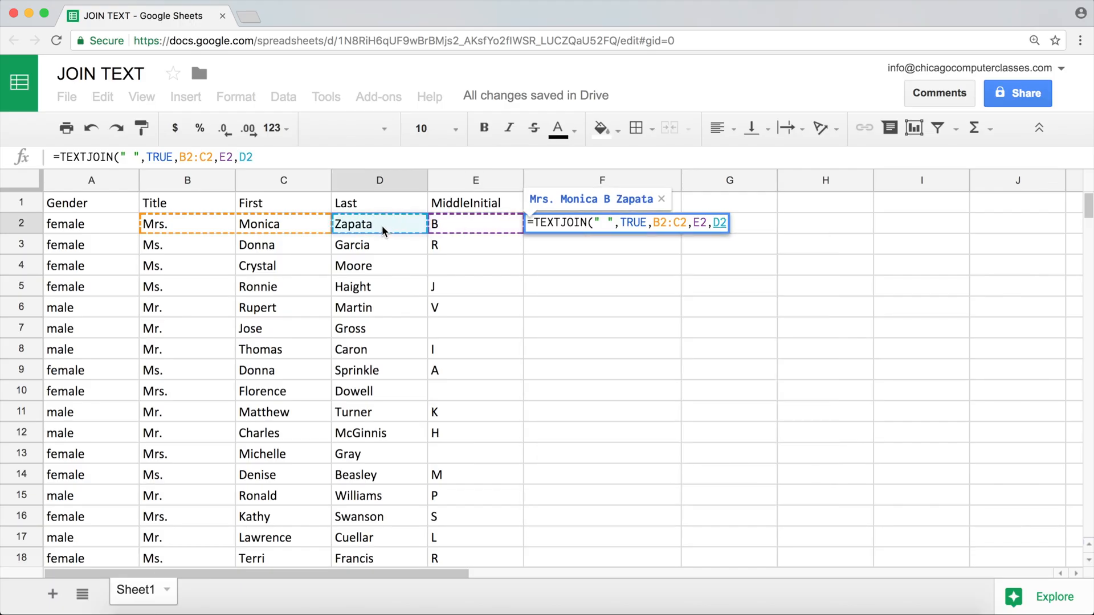
text())
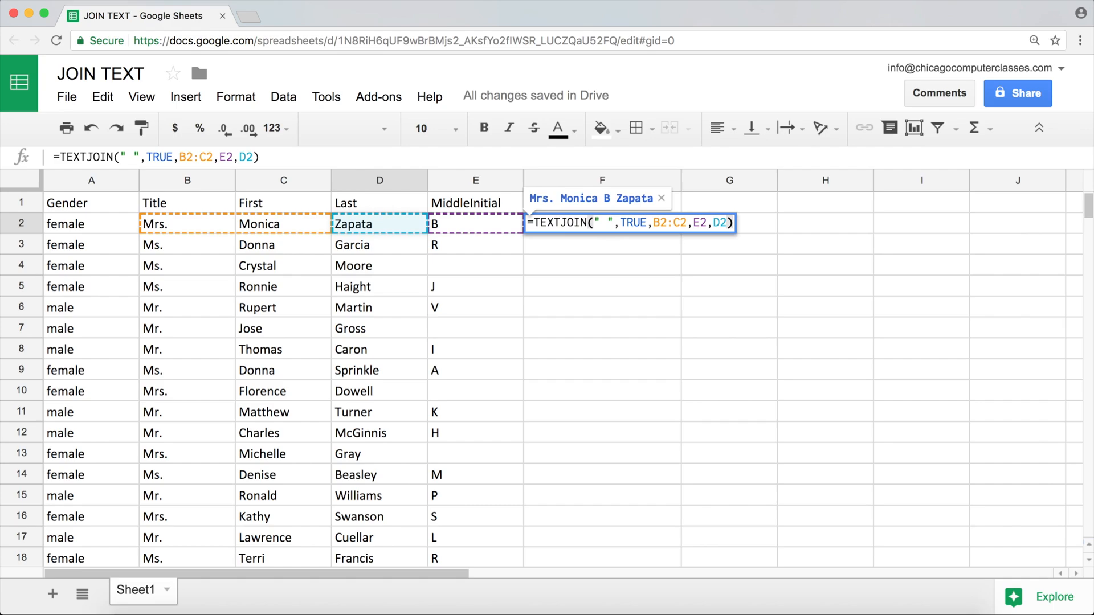
key(Return)
Fill F2's TEXTJOIN formula down through F17 and check F4 against the middle initial cell E4
click(630, 226)
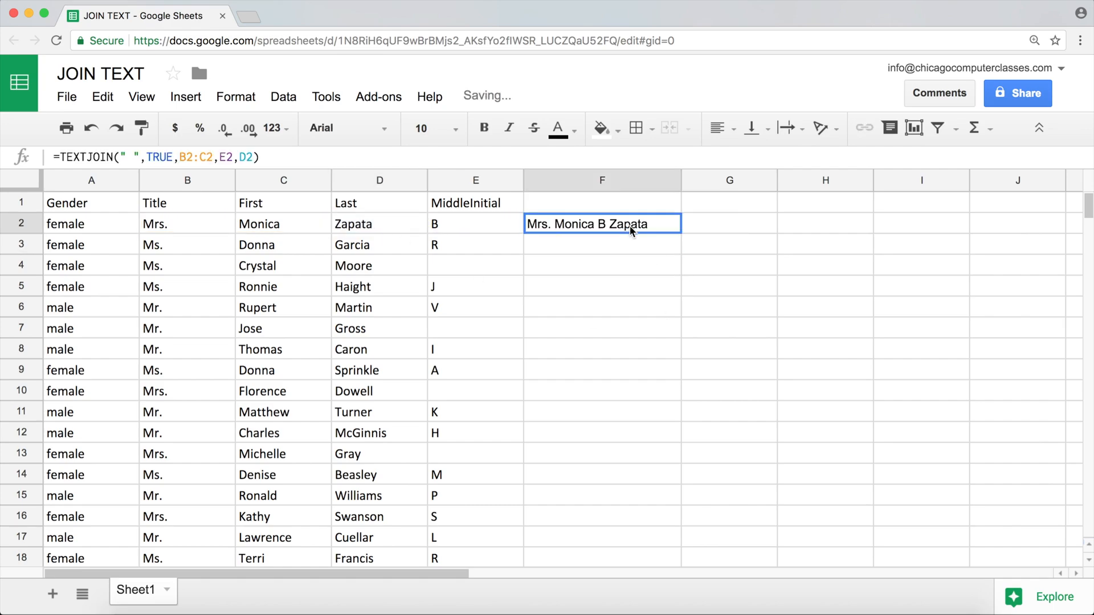
drag(681, 233, 684, 533)
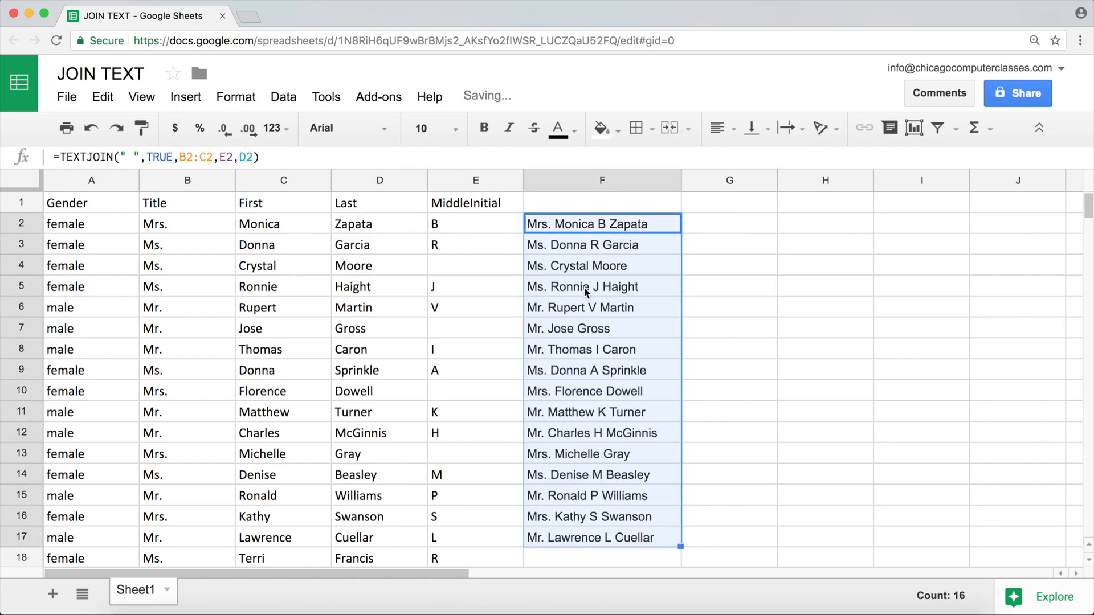
click(594, 268)
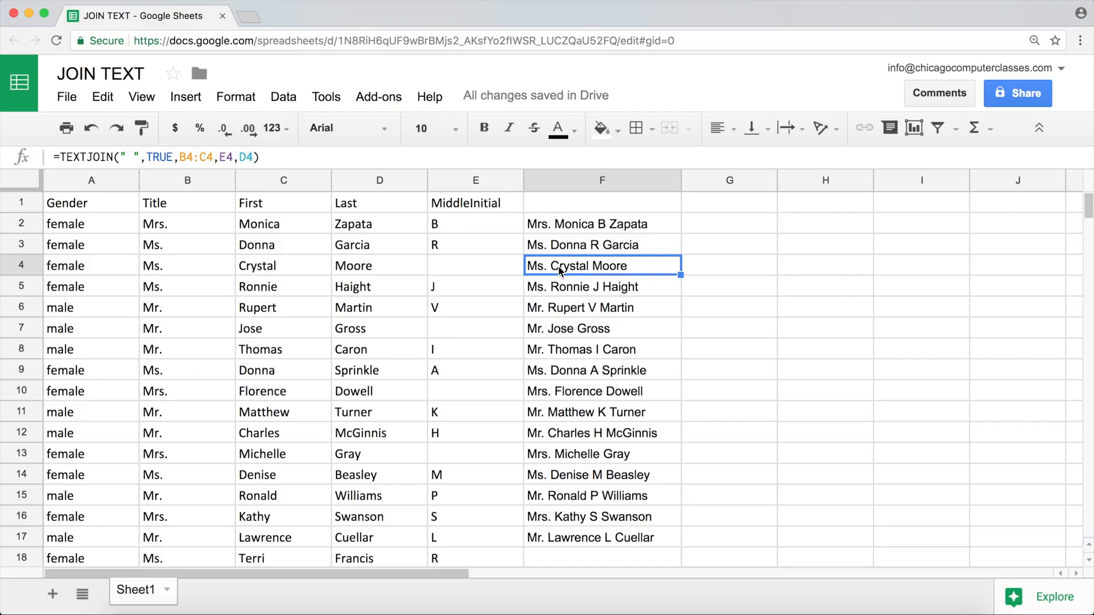
click(473, 265)
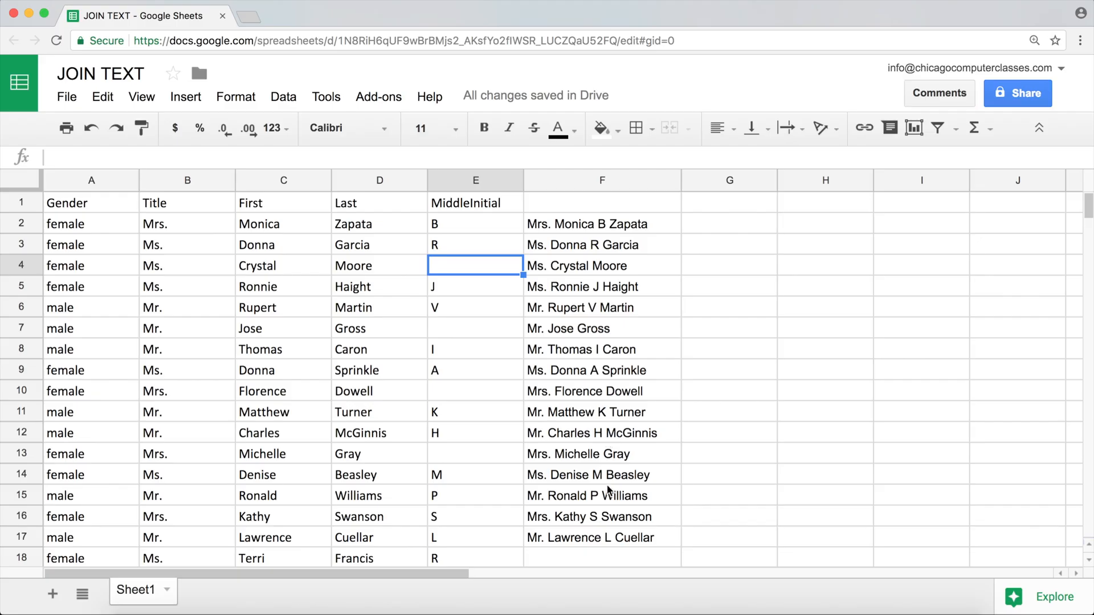
Review the joined names in column F and the ignore_empty argument in F2's TEXTJOIN formula
drag(608, 537, 572, 228)
click(573, 228)
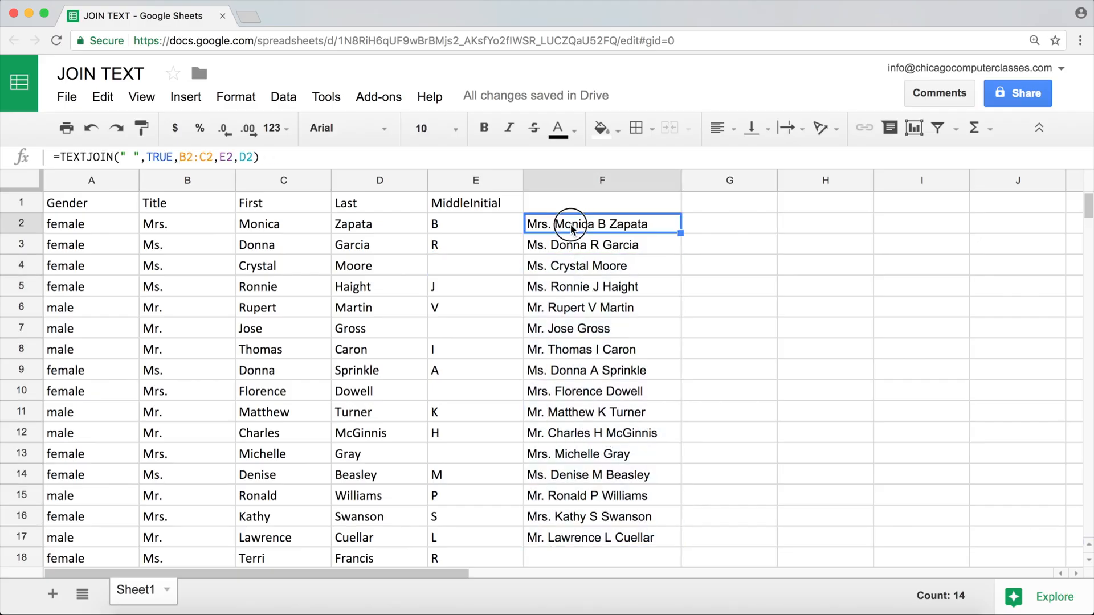
double_click(571, 224)
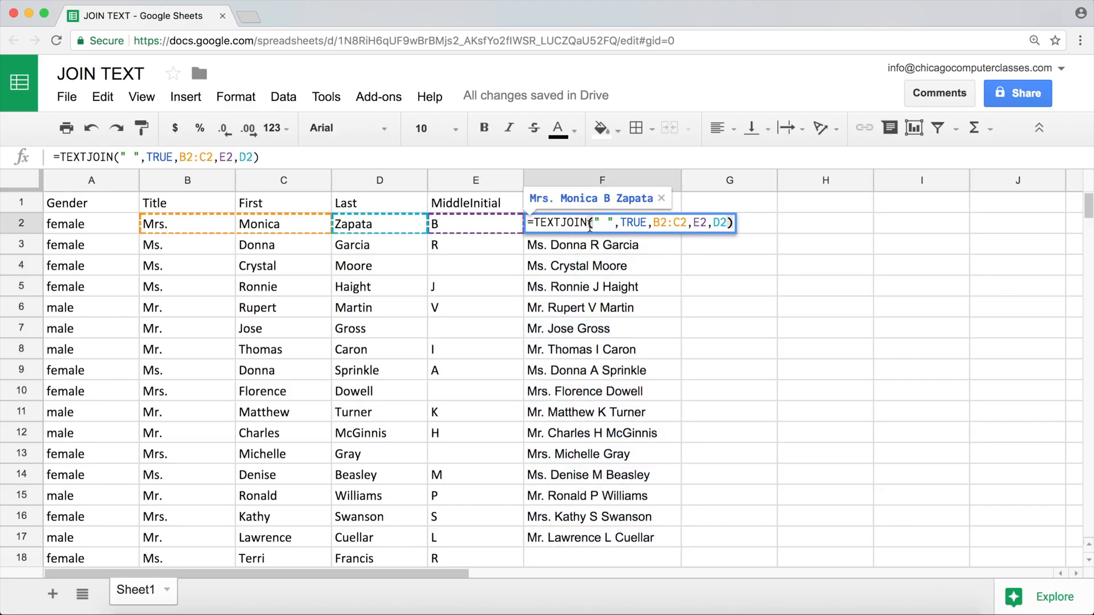
double_click(631, 222)
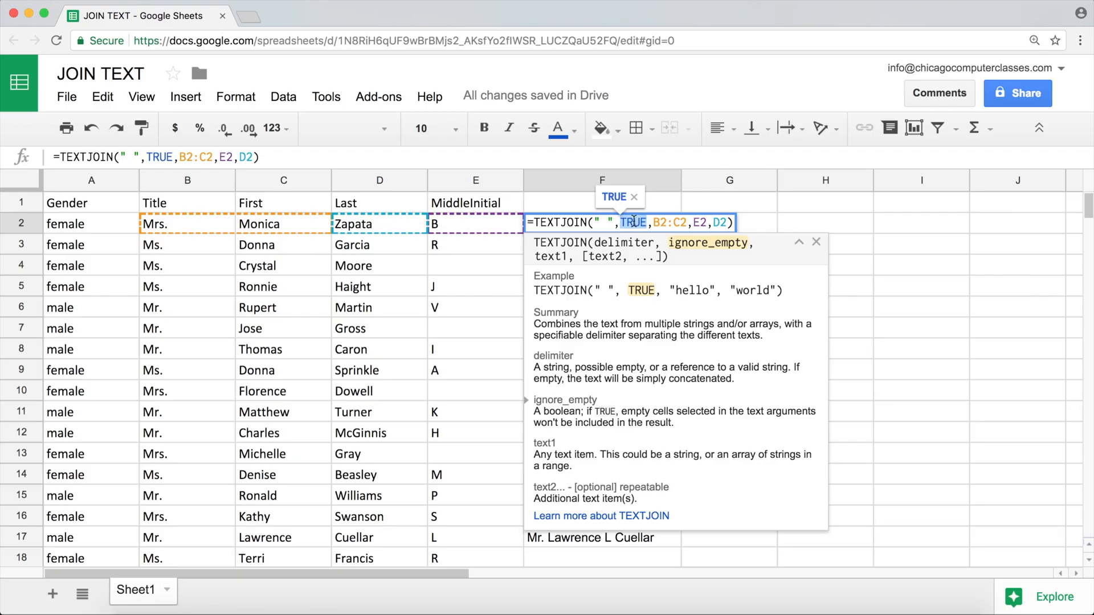
key(Escape)
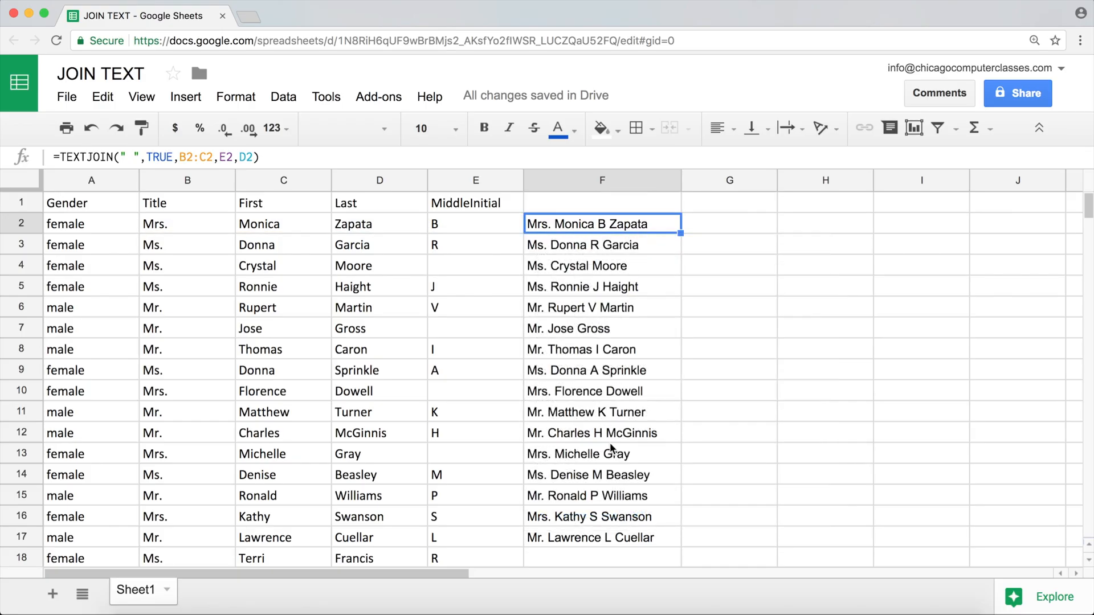
Clear the filled TEXTJOIN formulas from F3:F17, keeping the one in F2
drag(610, 540, 593, 247)
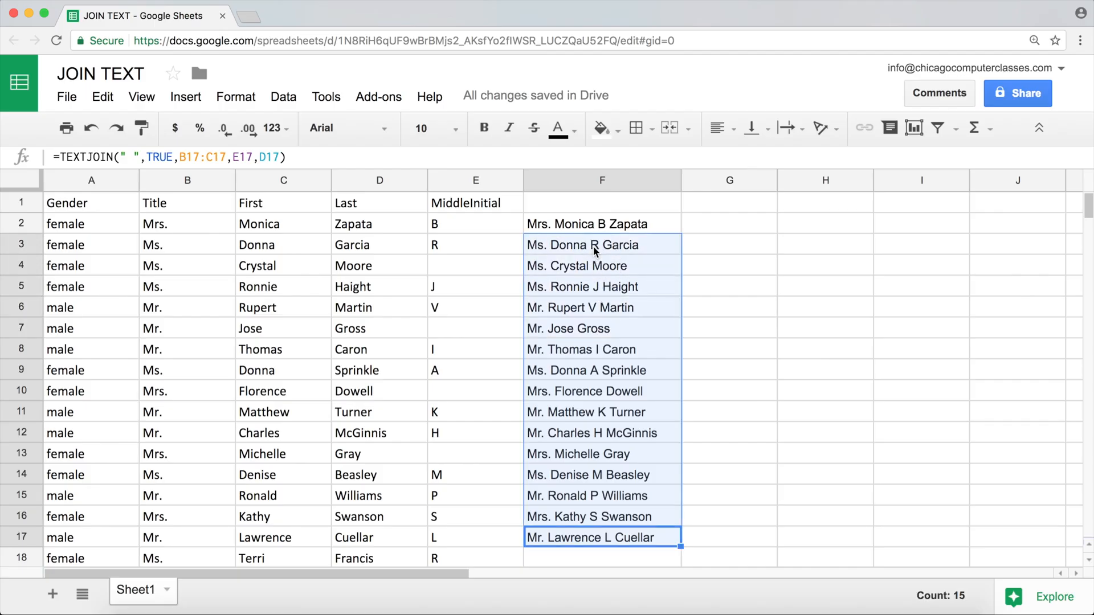
key(Delete)
key(Up)
key(Up)
key(Up)
key(Up)
key(Up)
key(Up)
key(Up)
key(Up)
key(Up)
key(Up)
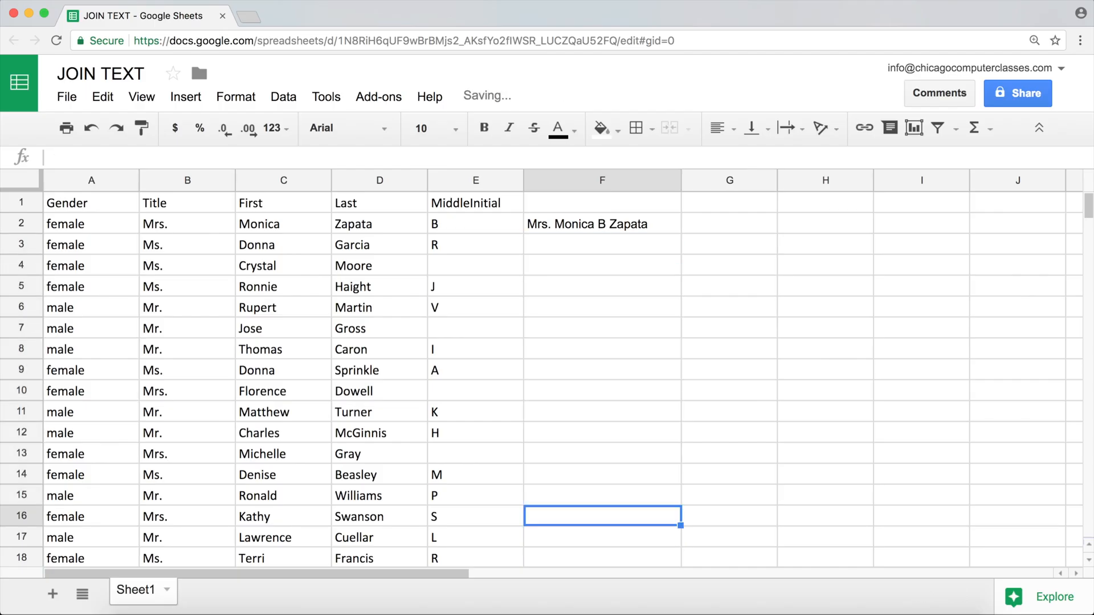
Replace the TEXTJOIN formula in F2 with its result, pasted as values only
key(Up)
key(Up)
key(Up)
key(Up)
key(Up)
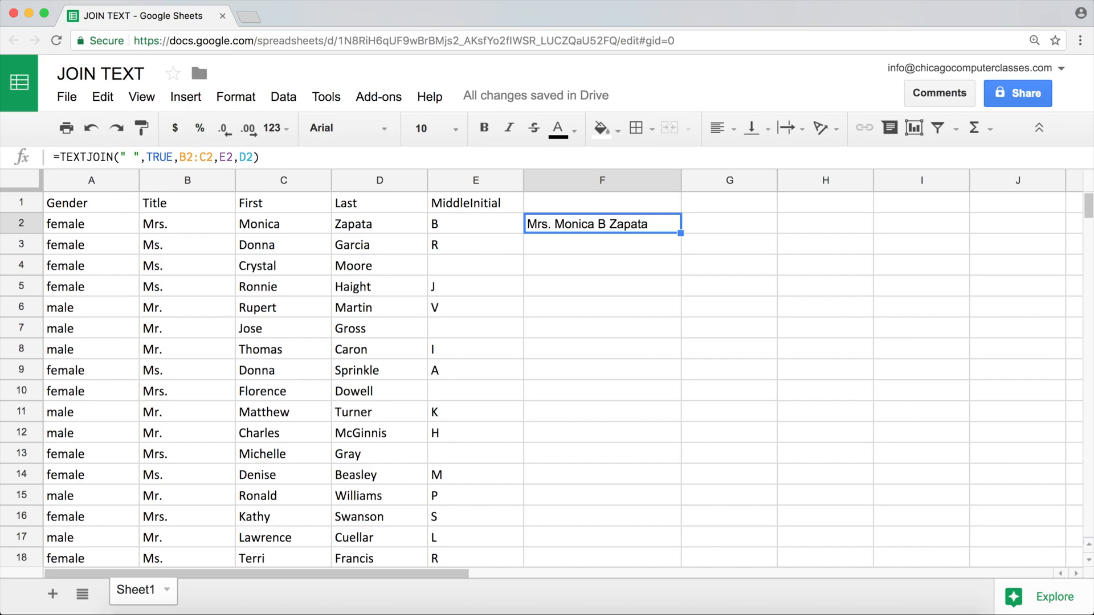
right_click(596, 228)
click(661, 272)
right_click(592, 229)
mouse_move(704, 322)
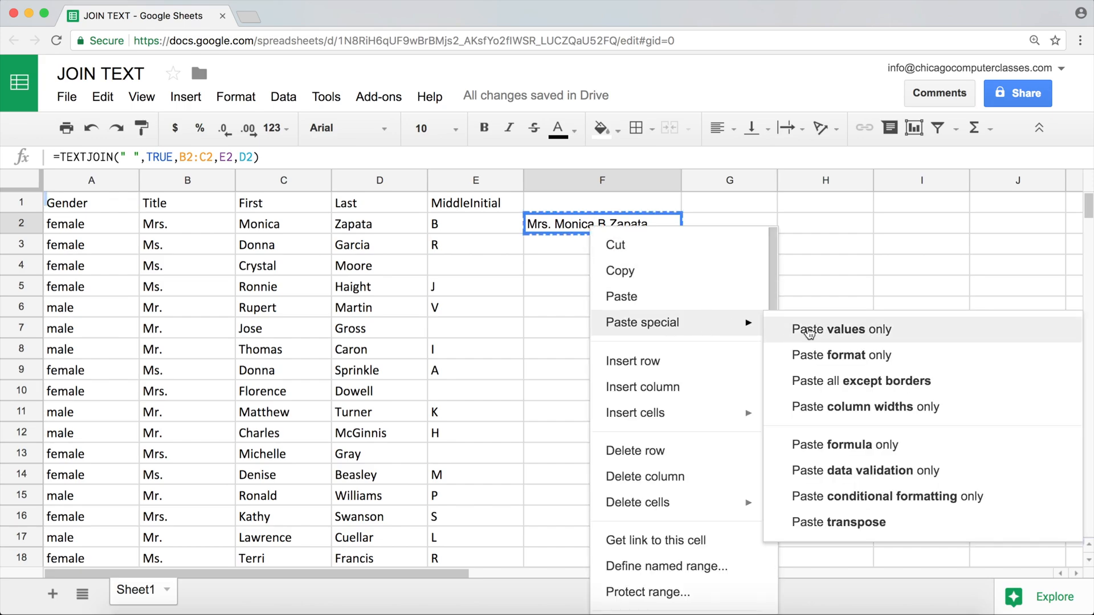
click(827, 332)
Add a period after the middle initial in the joined name in F2
double_click(604, 227)
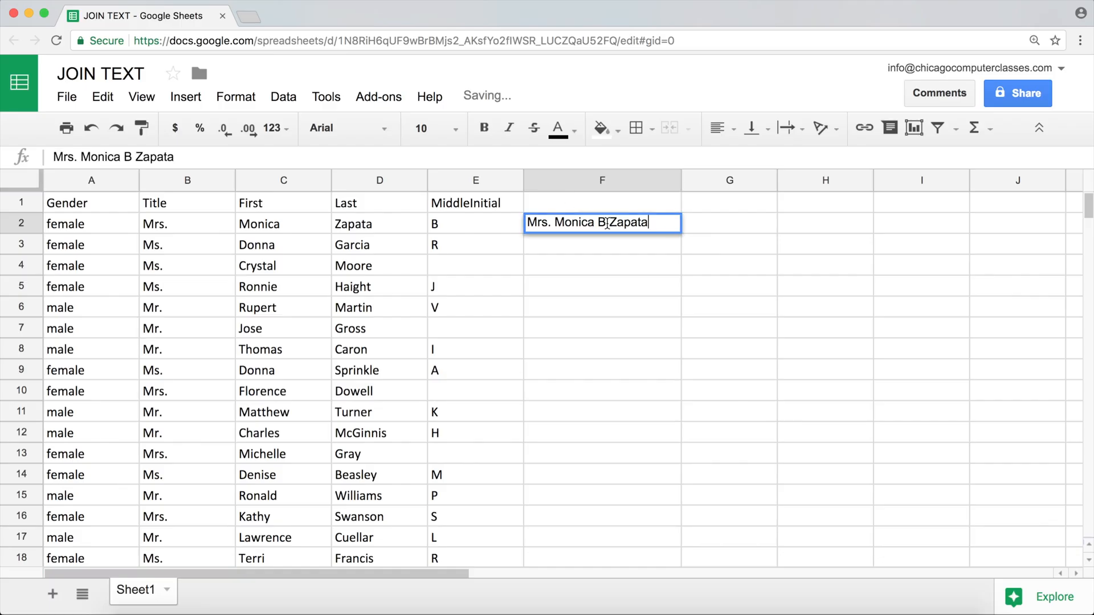
click(604, 228)
text(.)
key(Return)
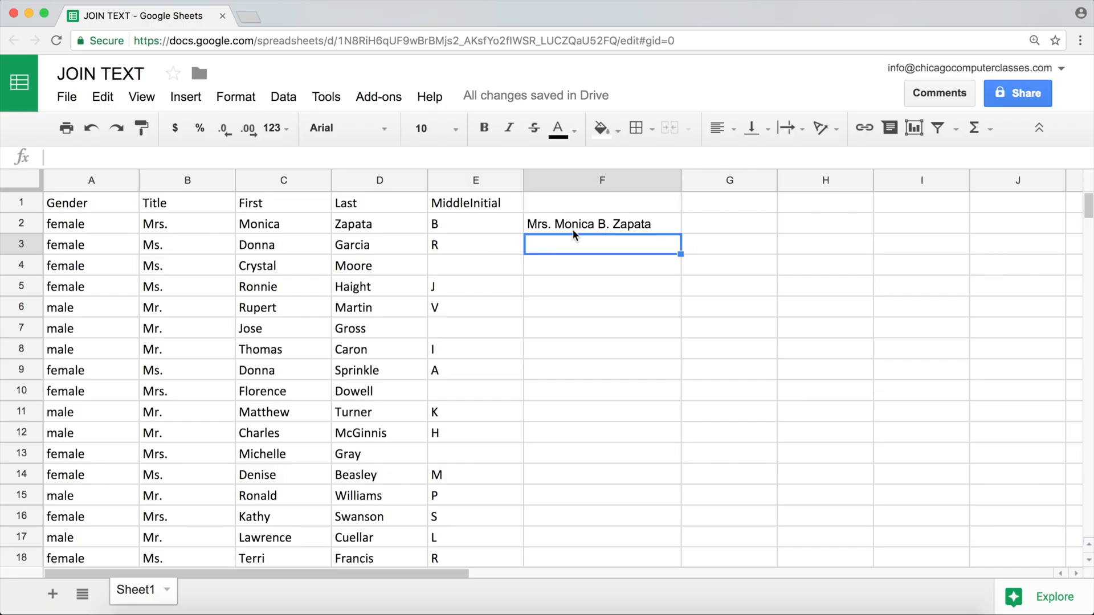
Replace F2's content with =JOIN(" ",B2:C2,E2), combining title, first name and middle initial with a space delimiter
click(592, 222)
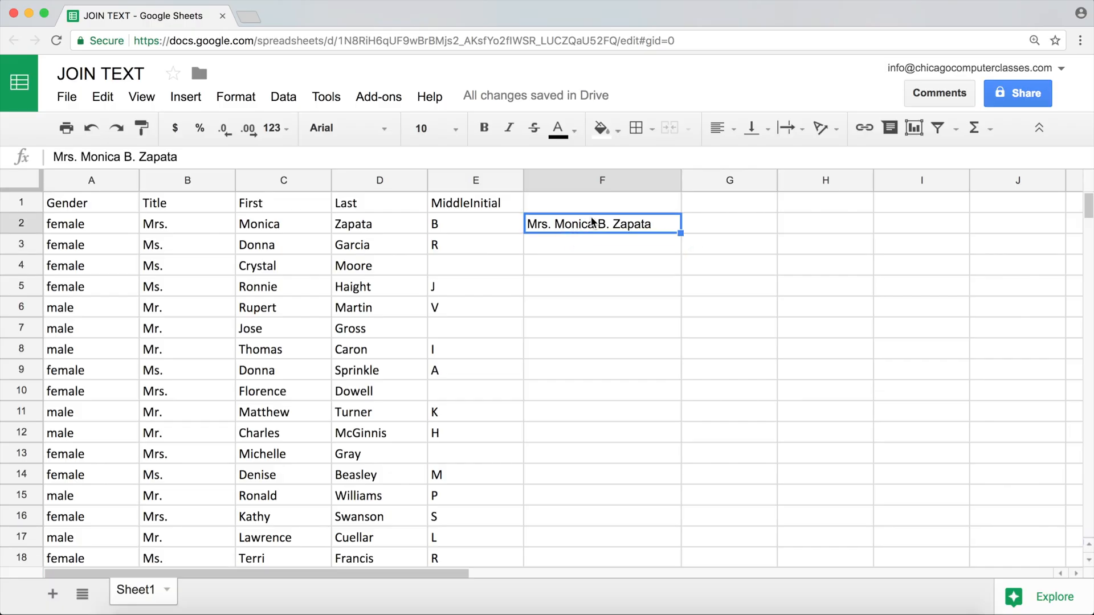
text(=)
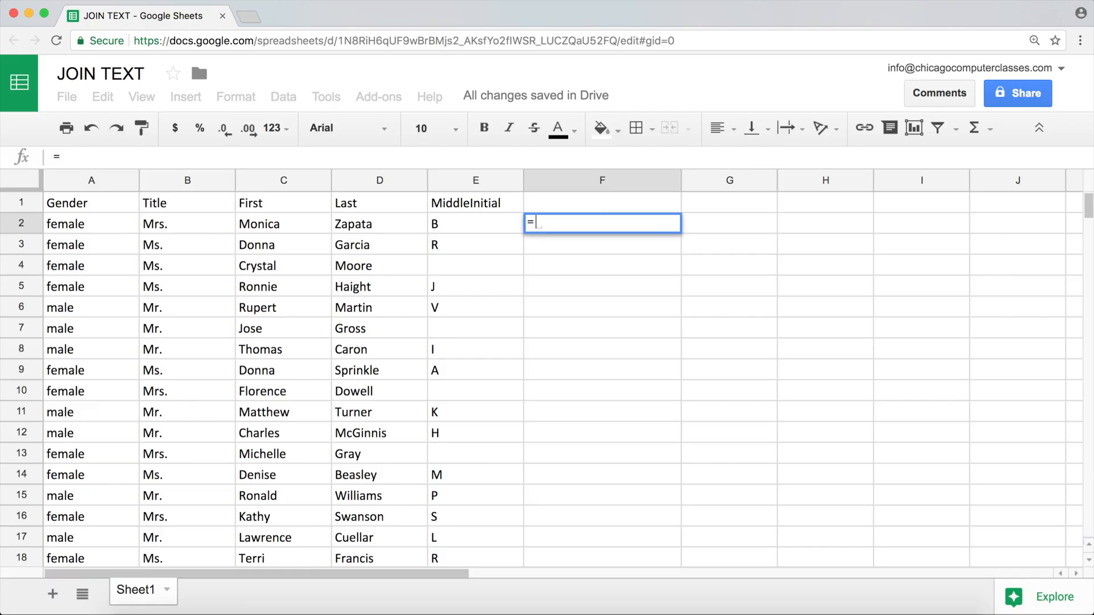
text(j)
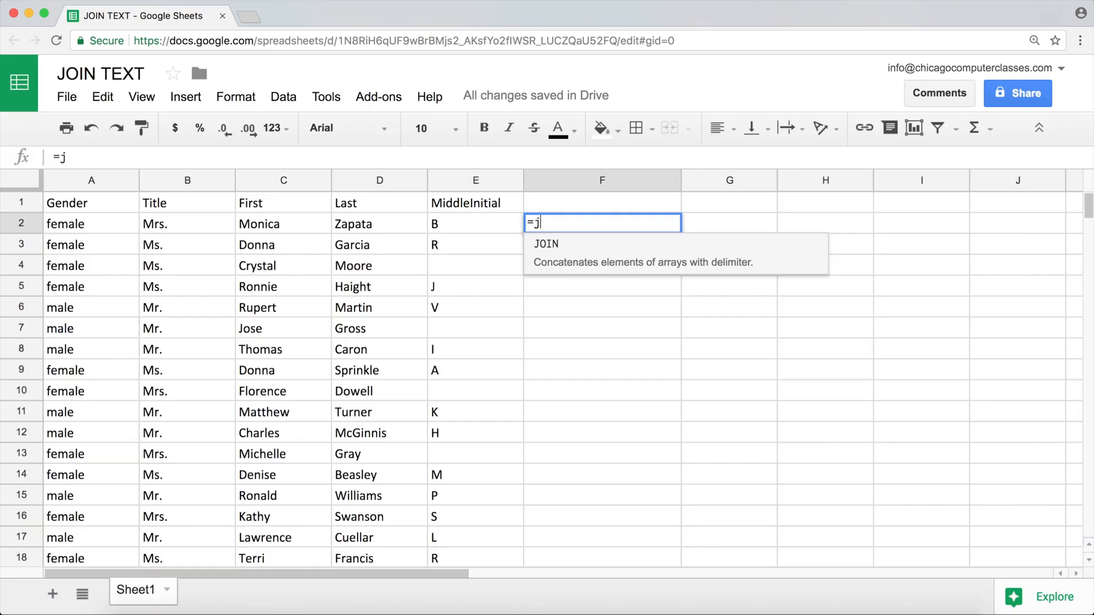
key(Tab)
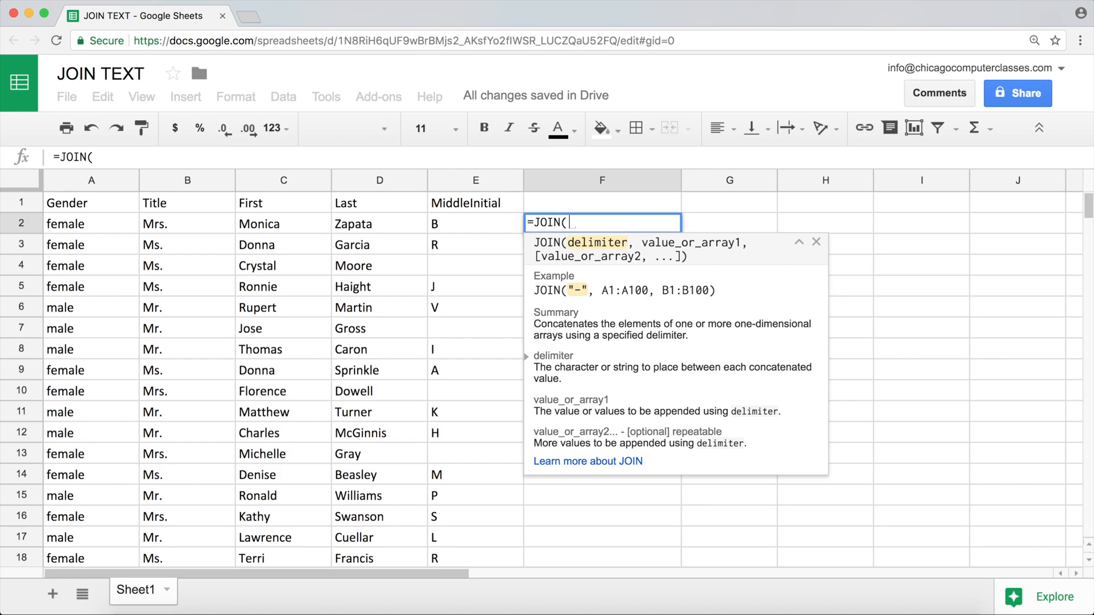
text(" ")
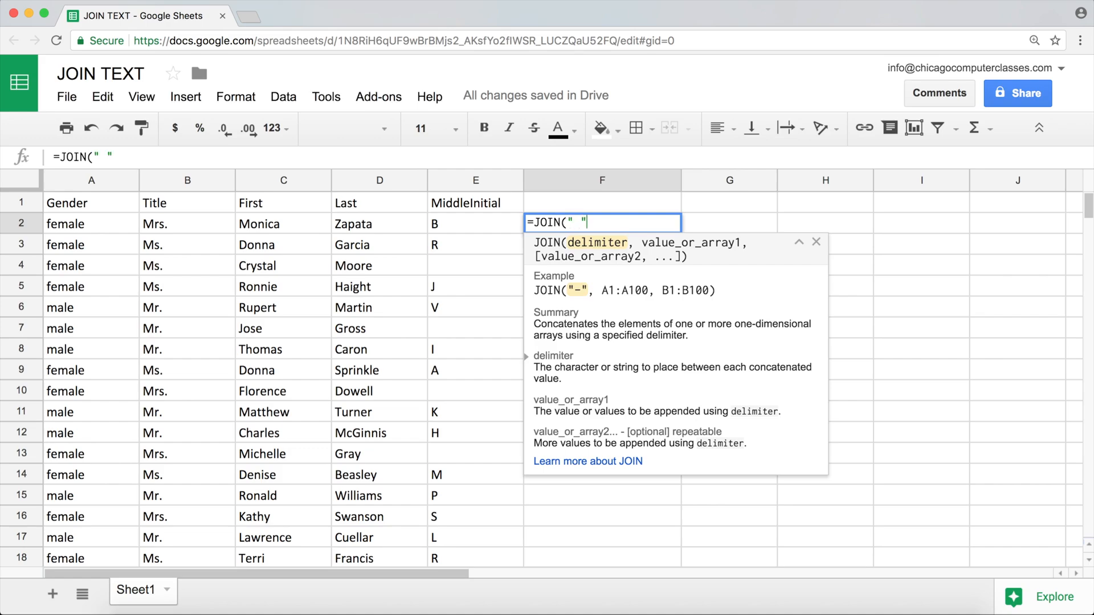
text(,)
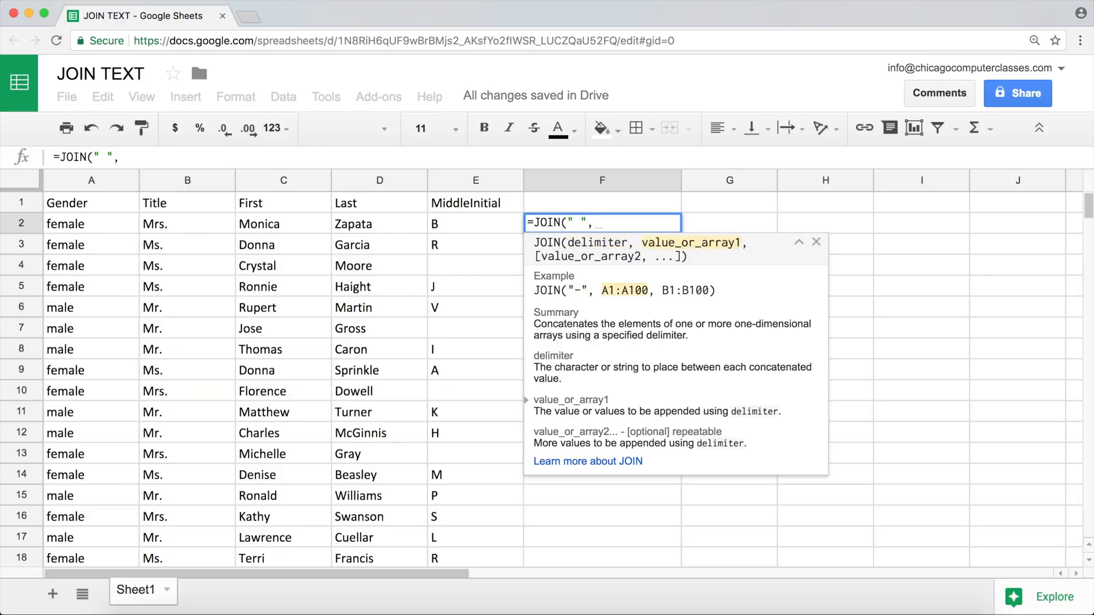
drag(194, 227, 253, 228)
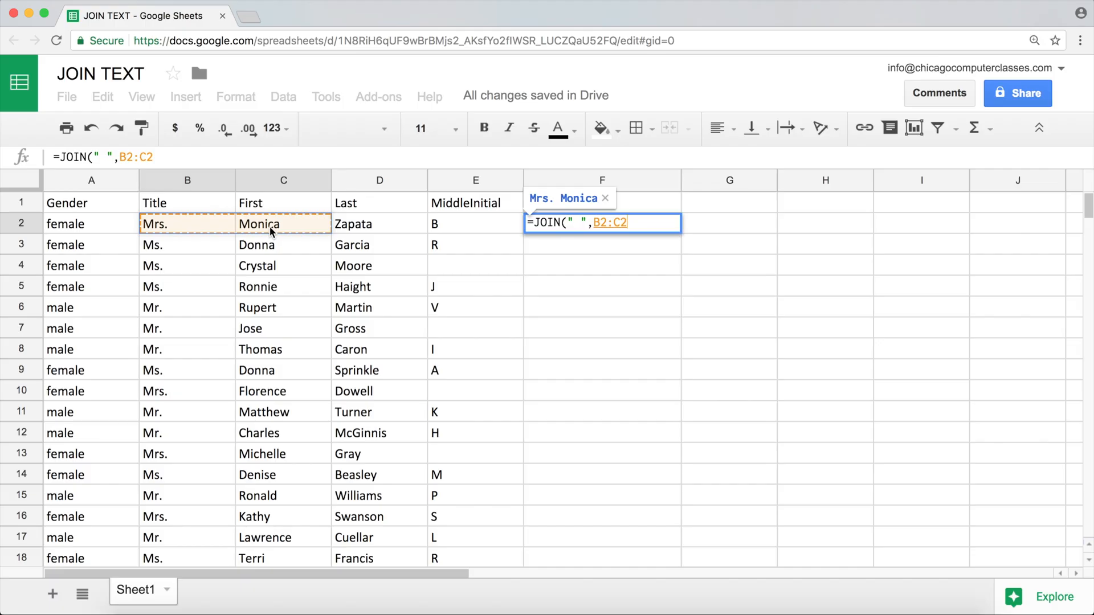
text(,)
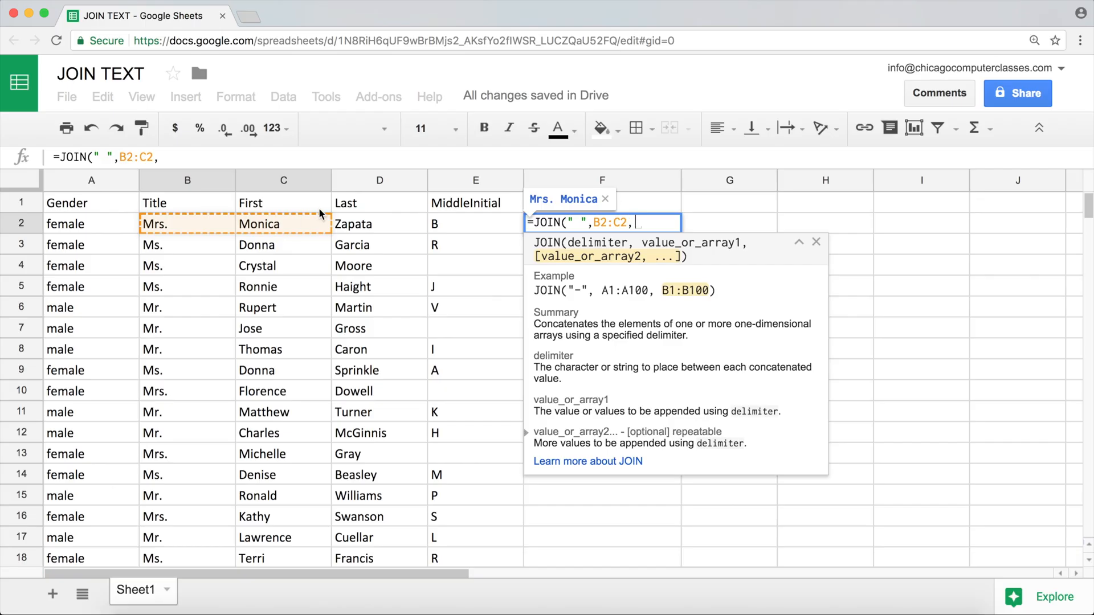
click(465, 222)
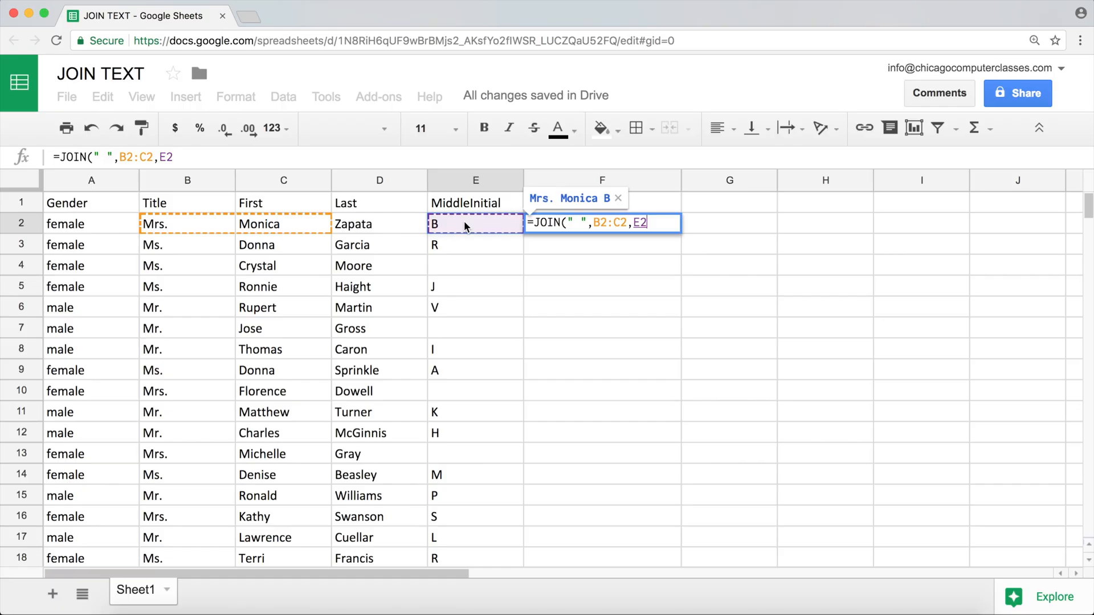
text())
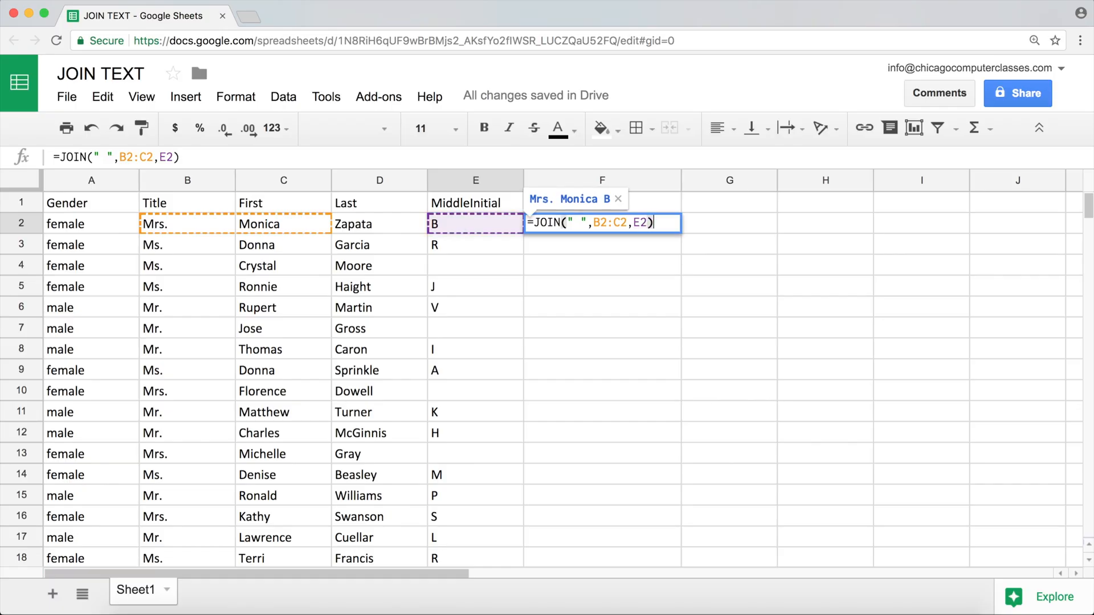
key(Return)
Fill F2's JOIN formula down through F14 and check the results in F4 and F6 against the middle initial column
click(613, 225)
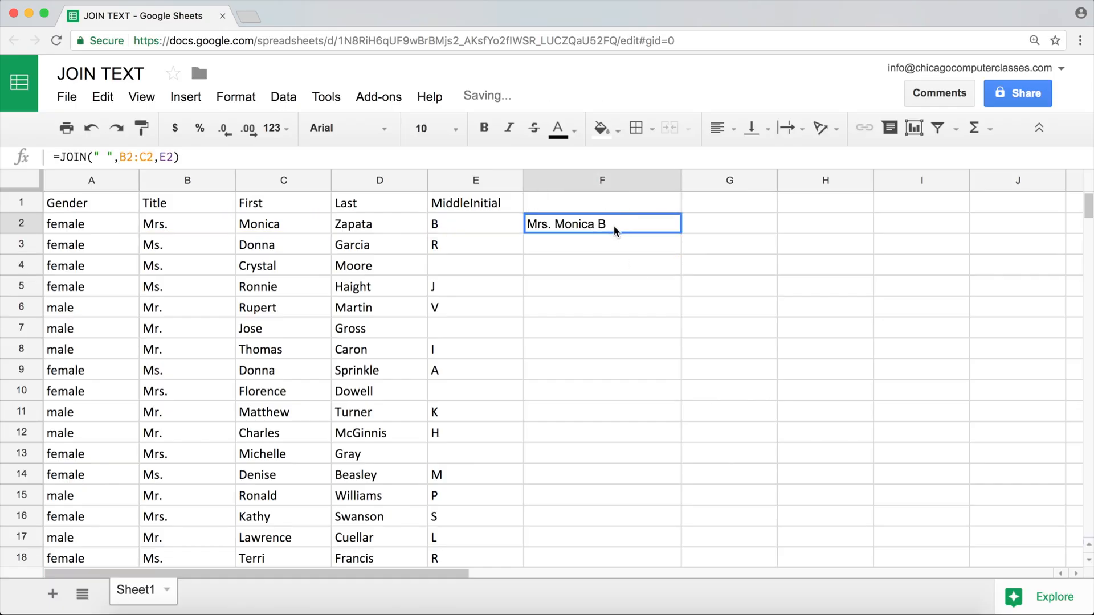
drag(680, 233, 667, 476)
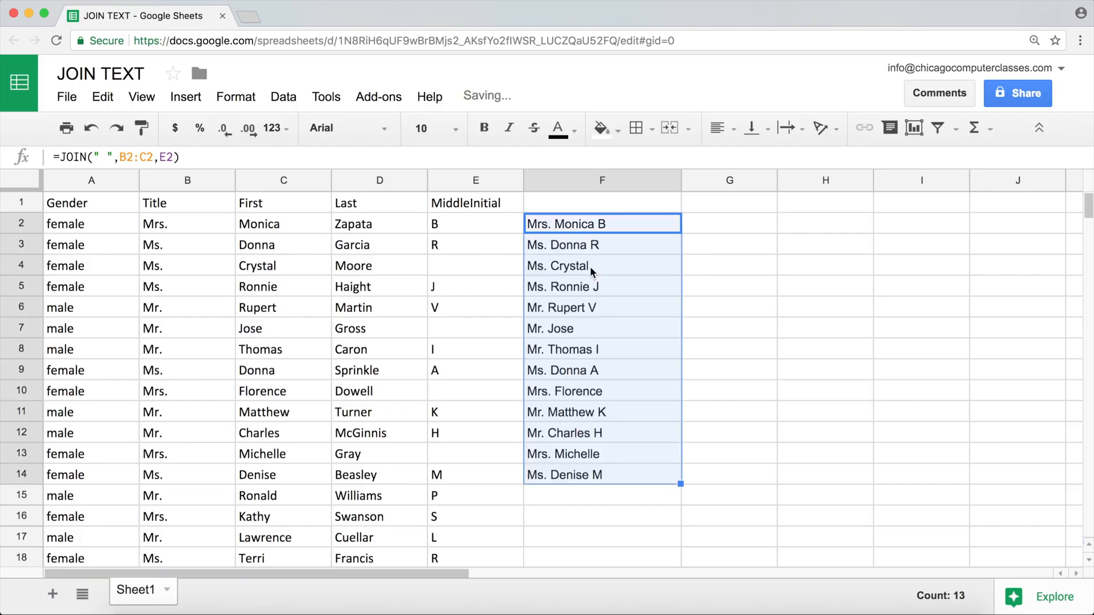
click(600, 263)
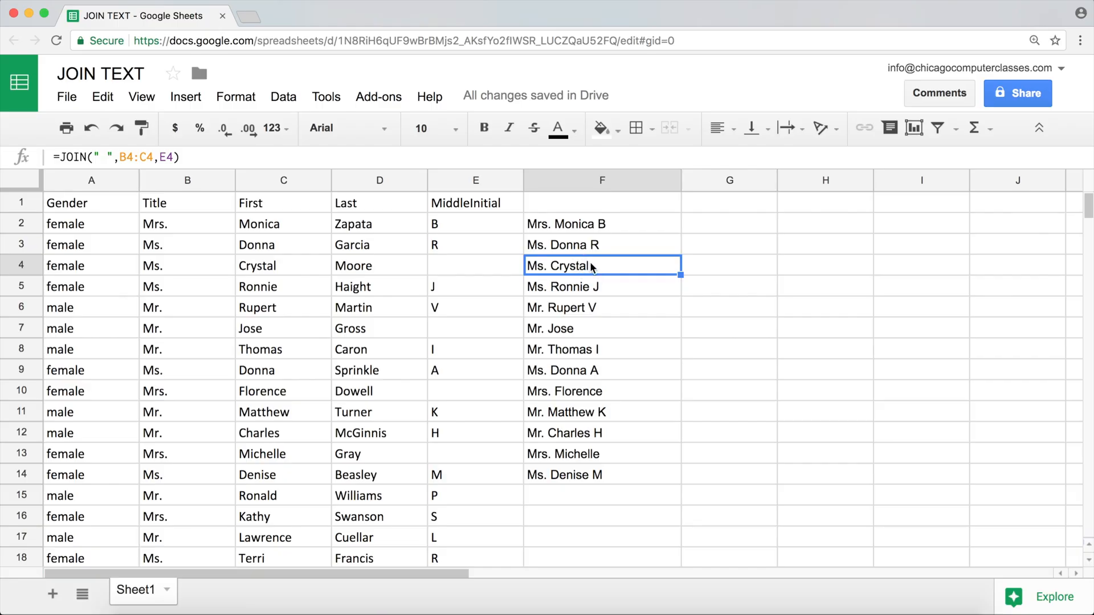
click(613, 227)
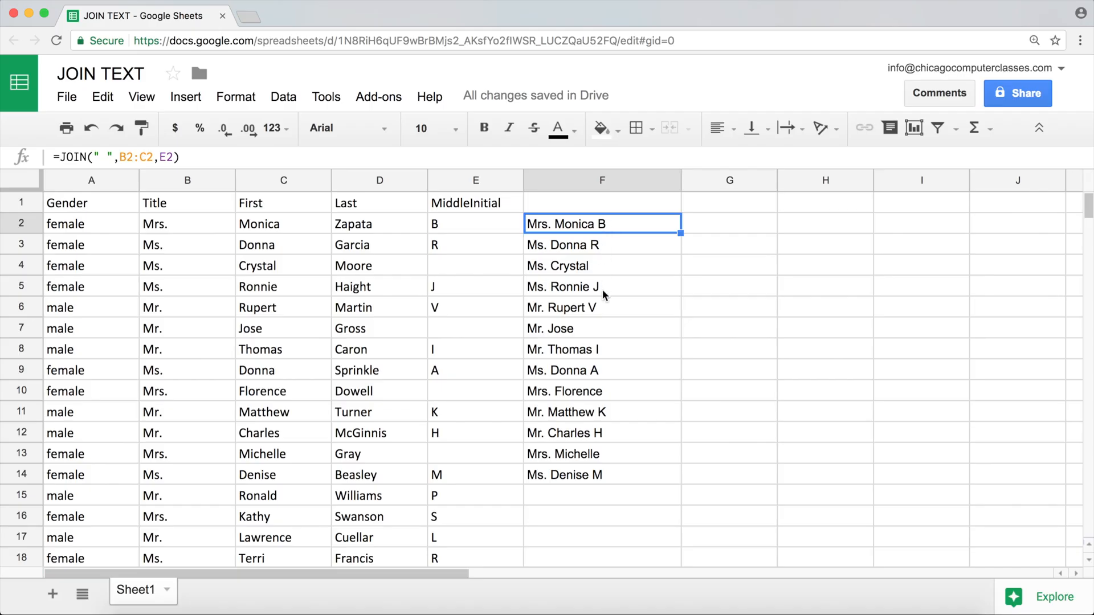
click(598, 309)
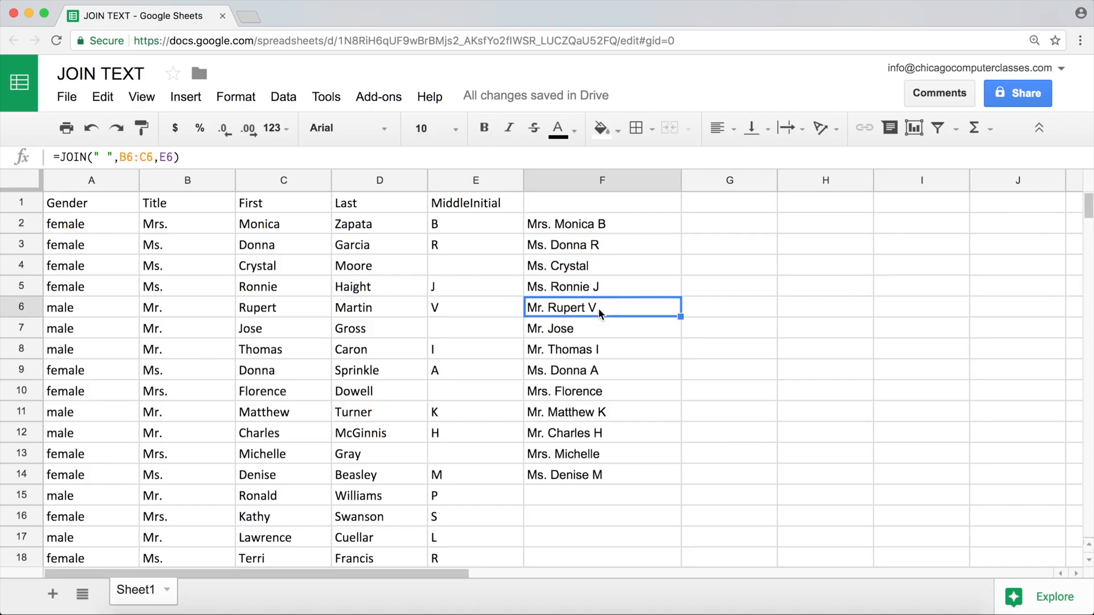
click(585, 264)
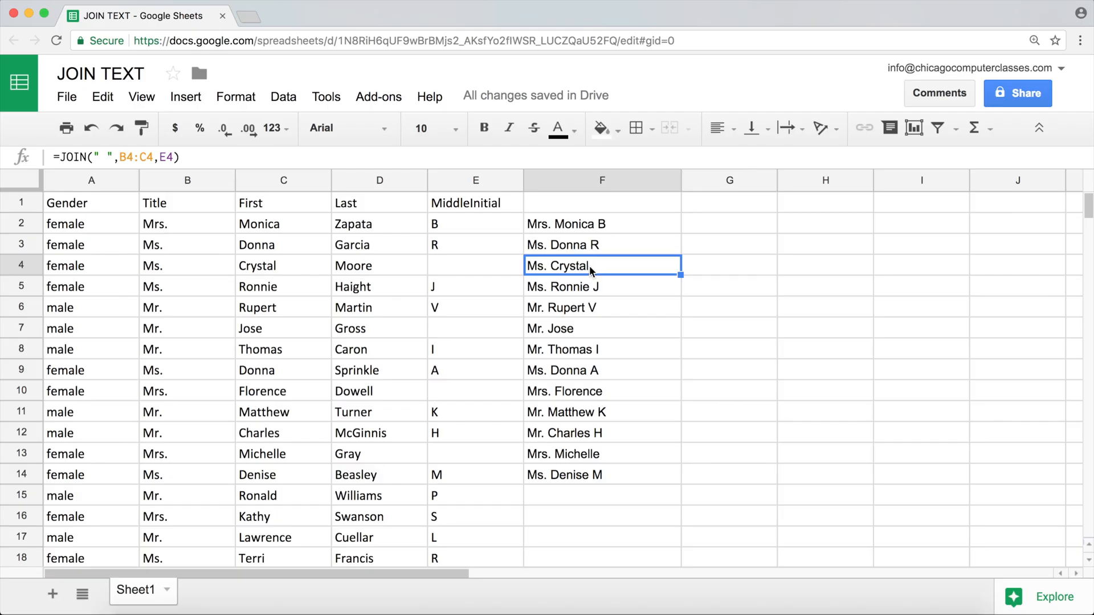
click(493, 228)
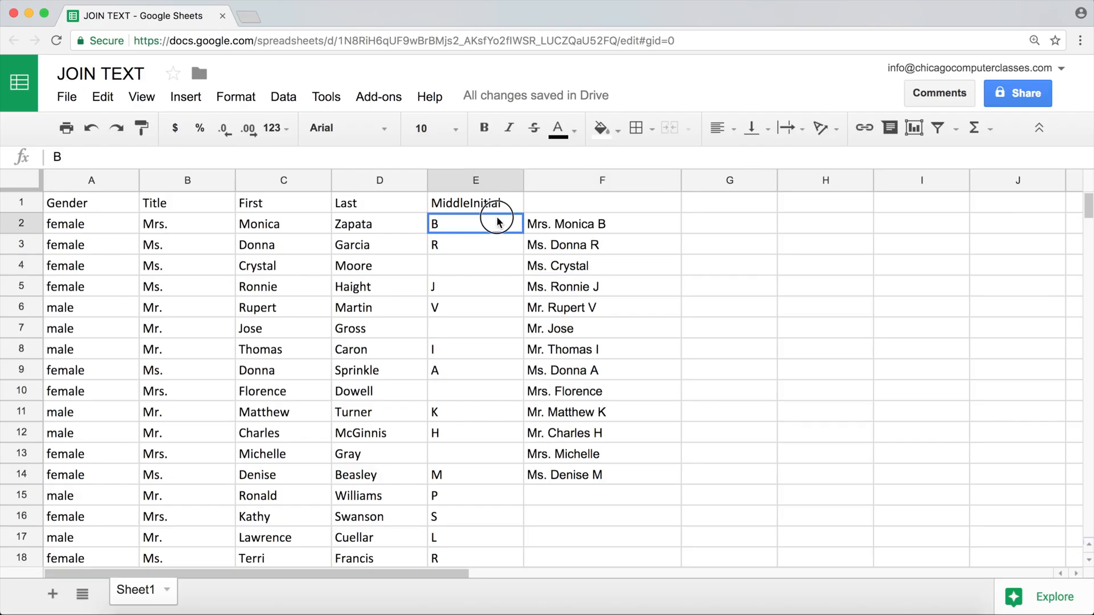
click(615, 246)
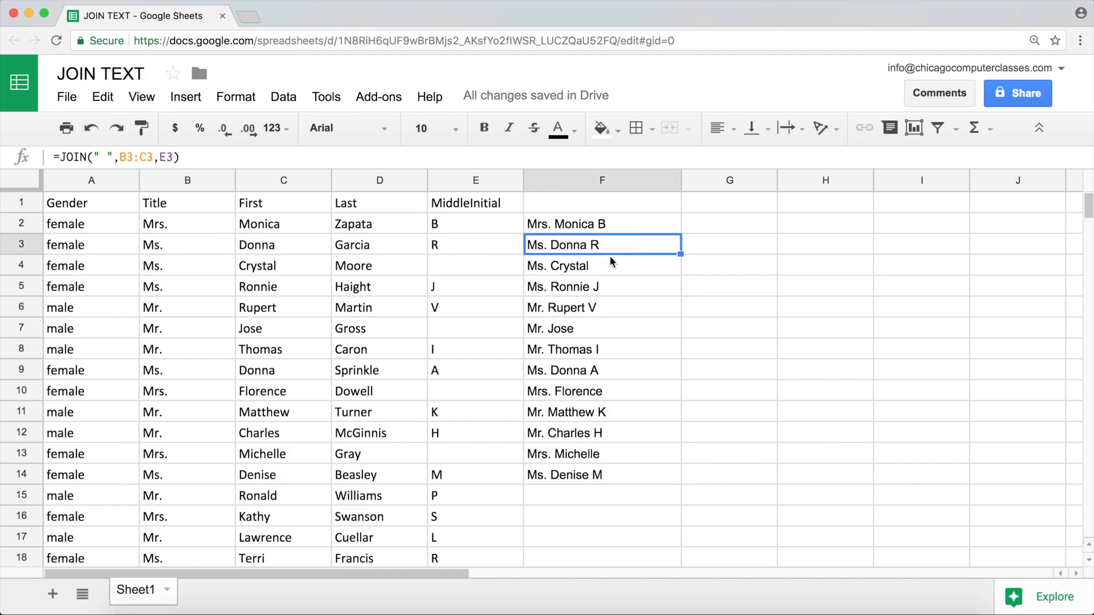
Remove the middle initial reference from F2's formula, making it =JOIN(" ",B2:C2)
double_click(587, 223)
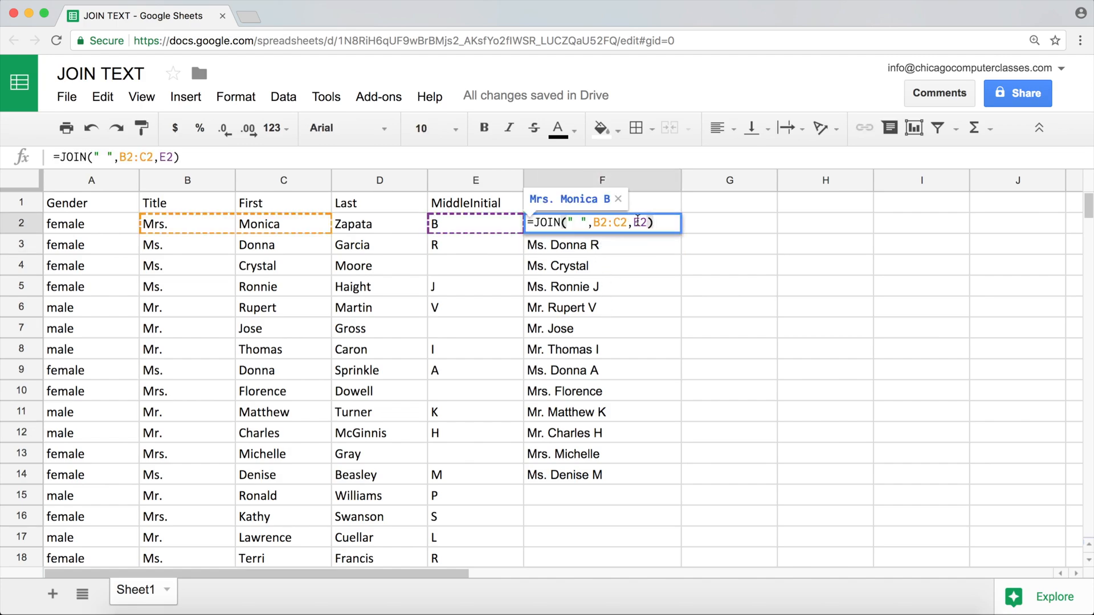
drag(649, 222, 629, 224)
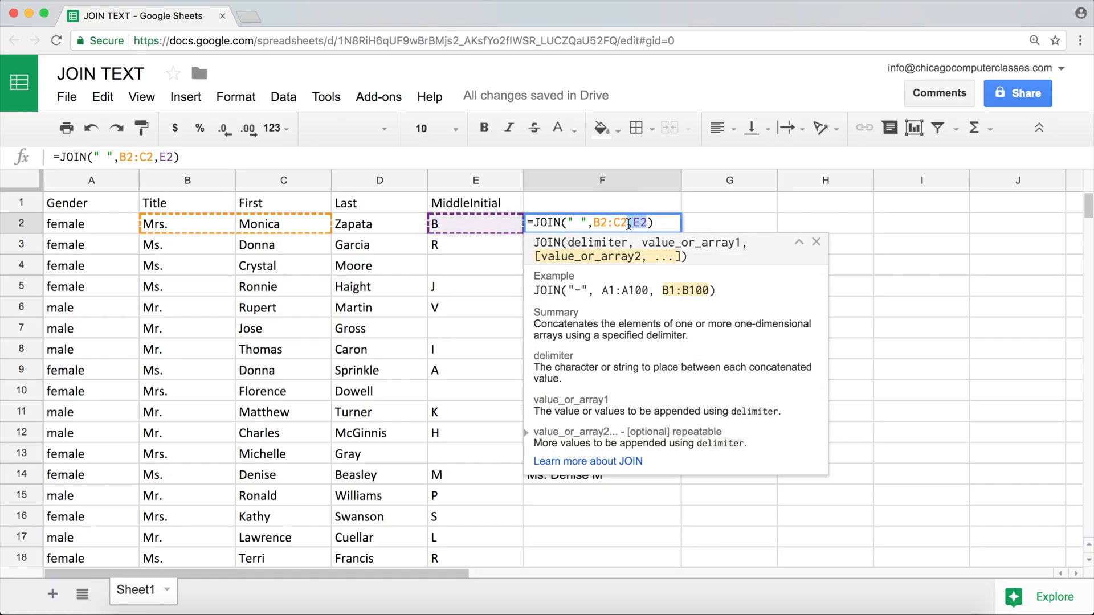
key(BackSpace)
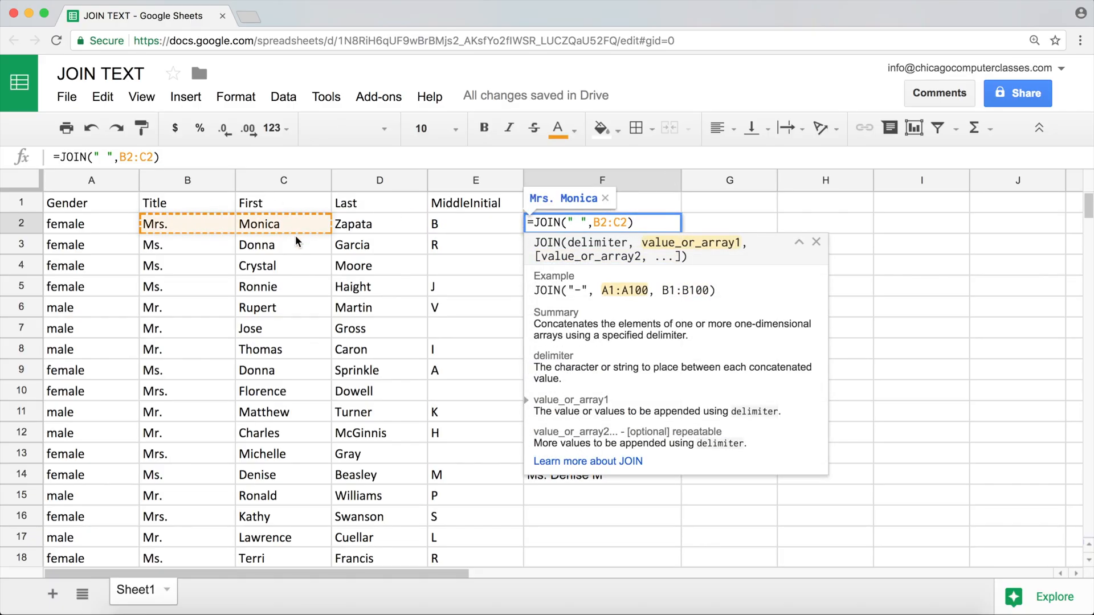
key(Return)
Fill F2's shortened JOIN formula down through F14 and compare it with the middle initial cells E2 and E4
click(613, 222)
drag(680, 233, 652, 476)
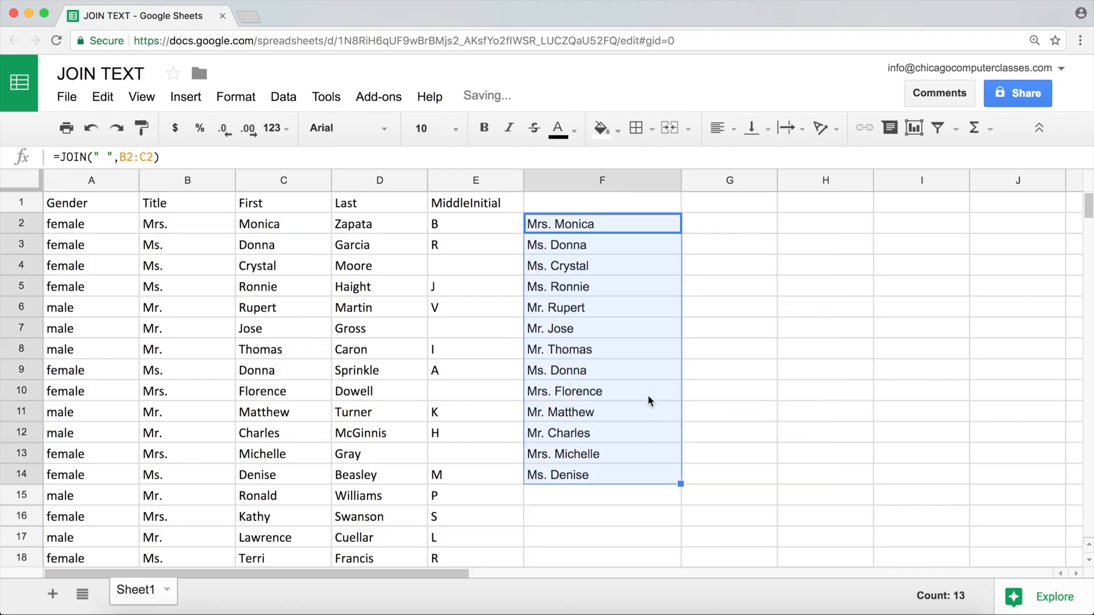
click(614, 226)
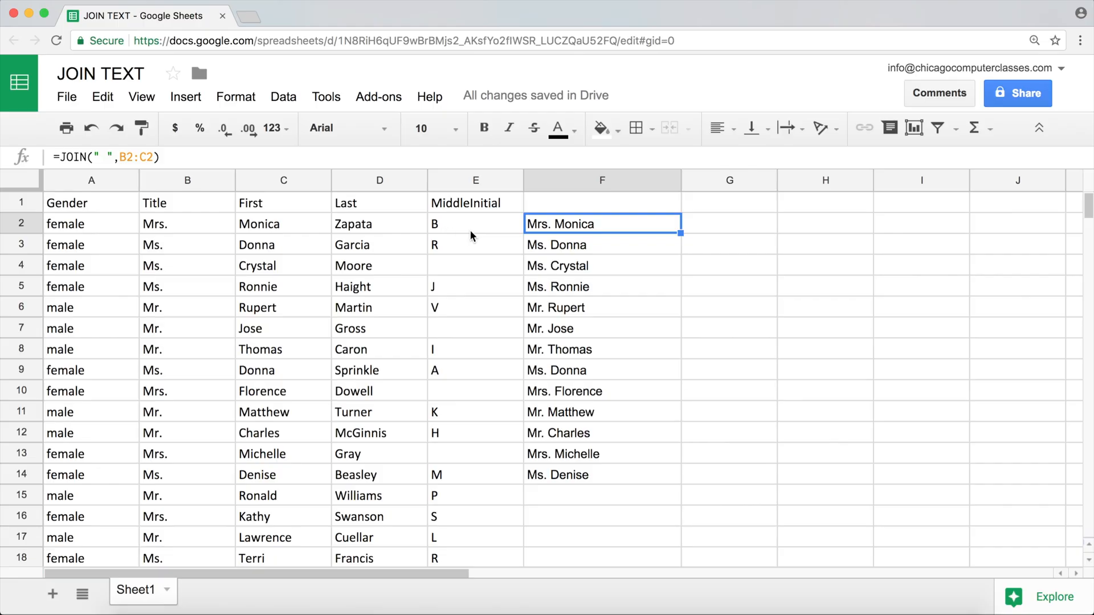
click(441, 224)
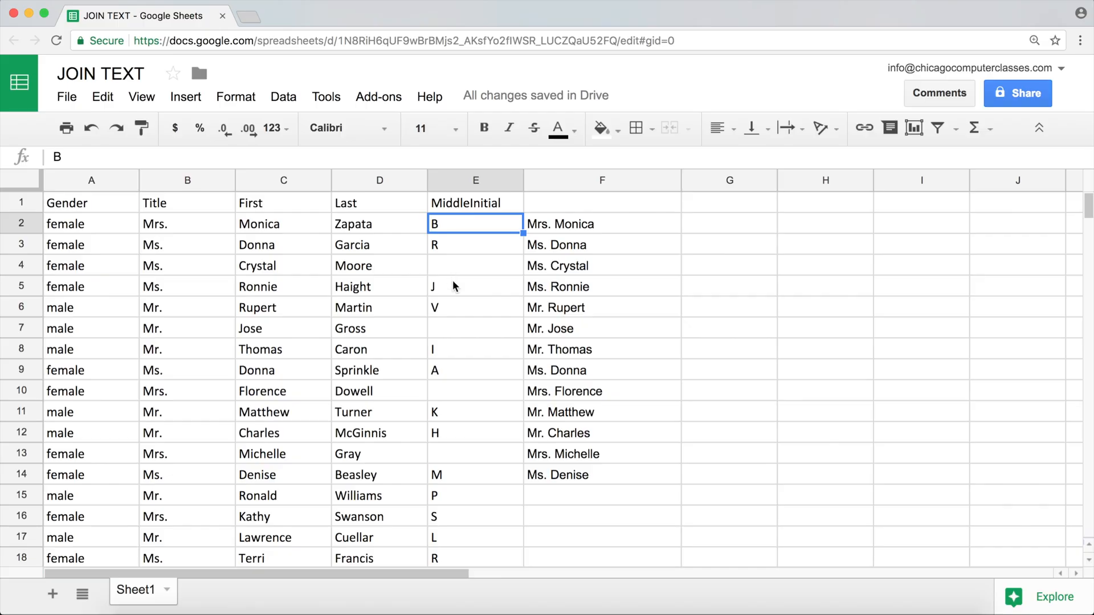
click(449, 263)
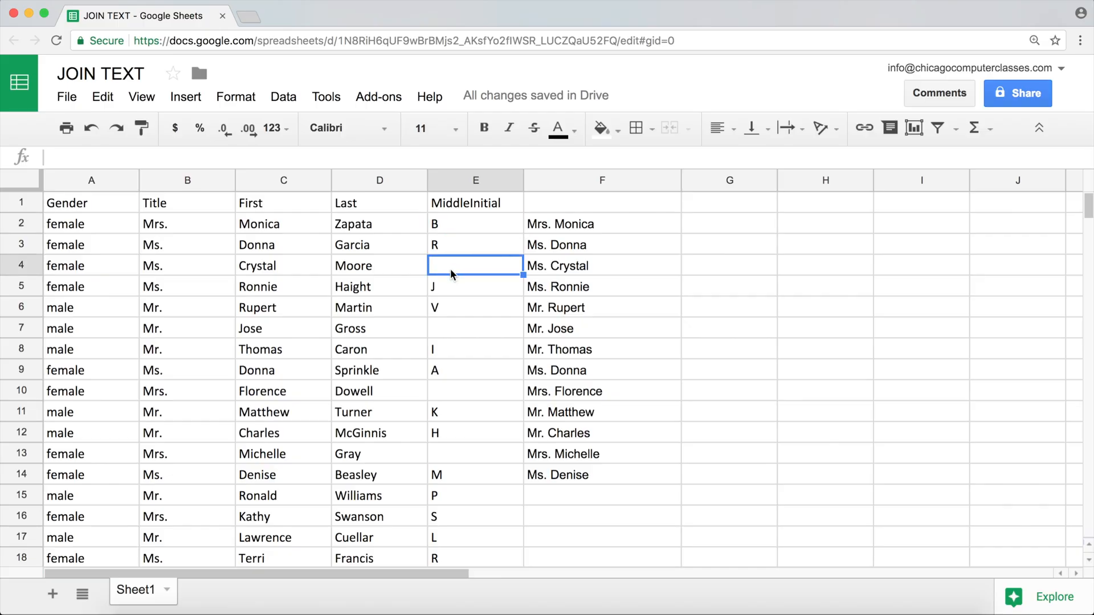
click(590, 223)
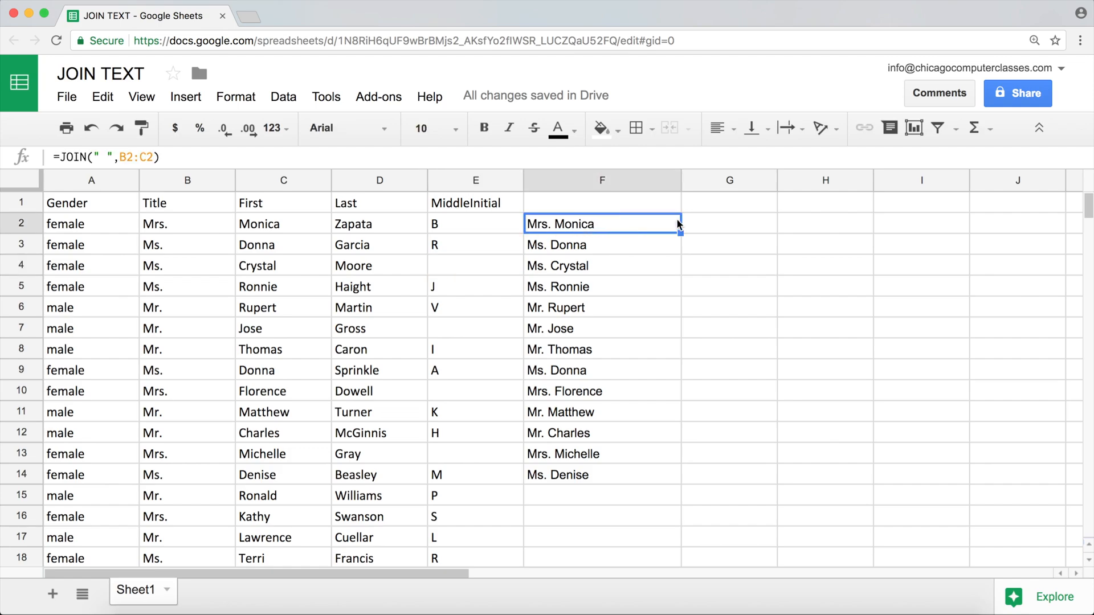
Start an IF formula in G2 that tests whether the middle initial in E2 is empty, using E2=""
click(734, 226)
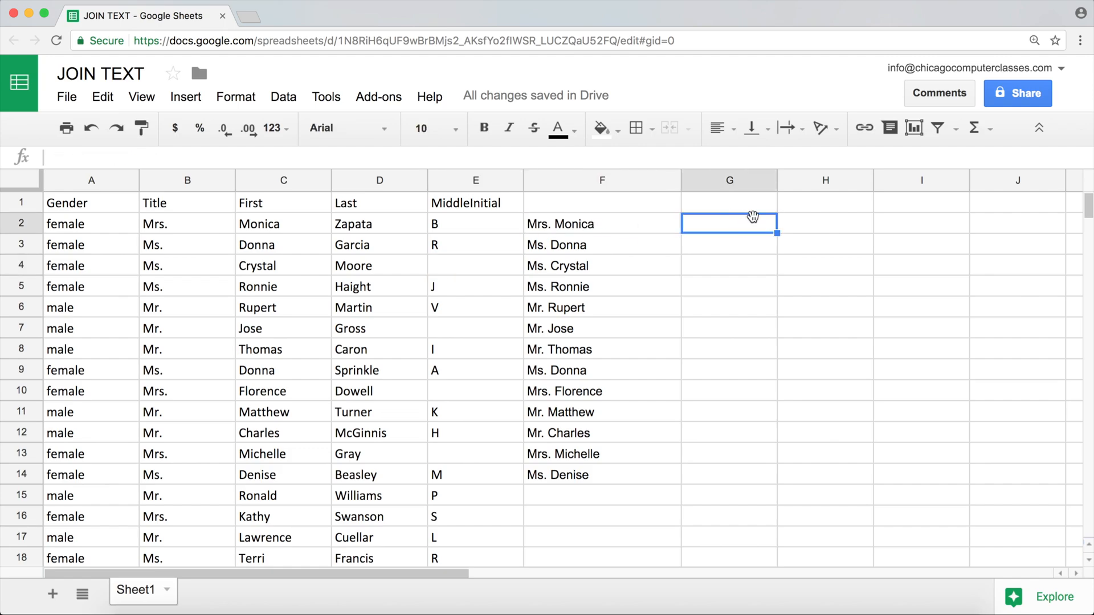
text(=)
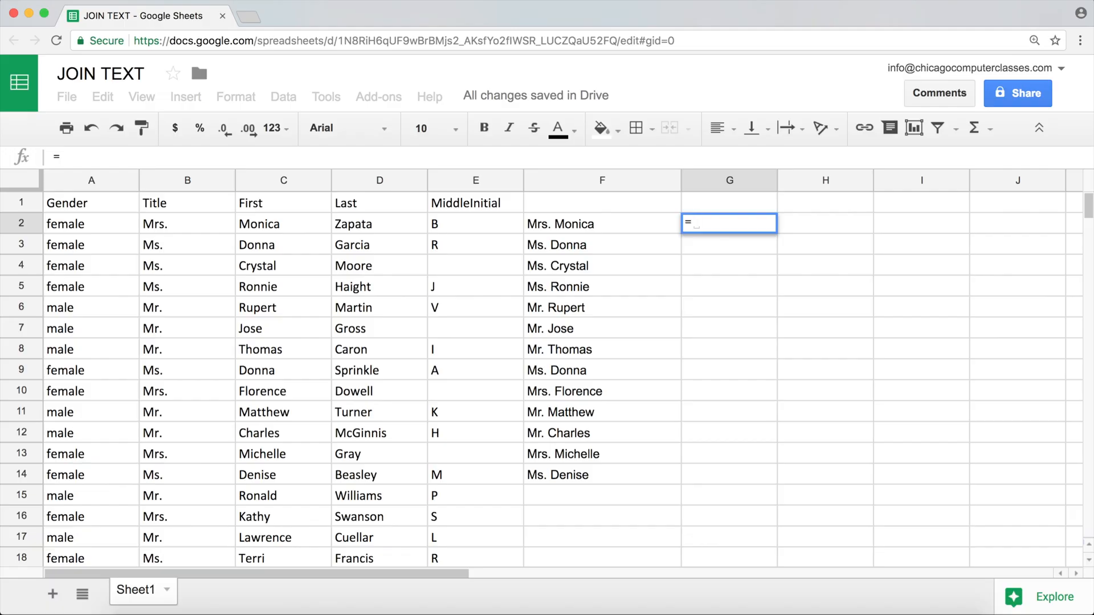
text(FI)
key(BackSpace)
key(BackSpace)
text(IF()
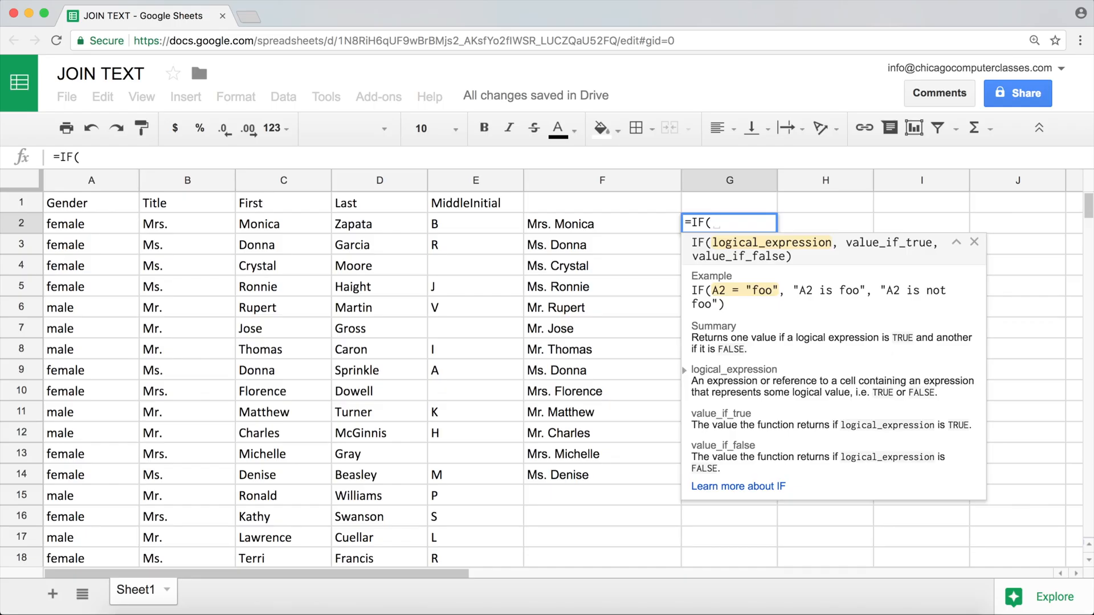
click(456, 225)
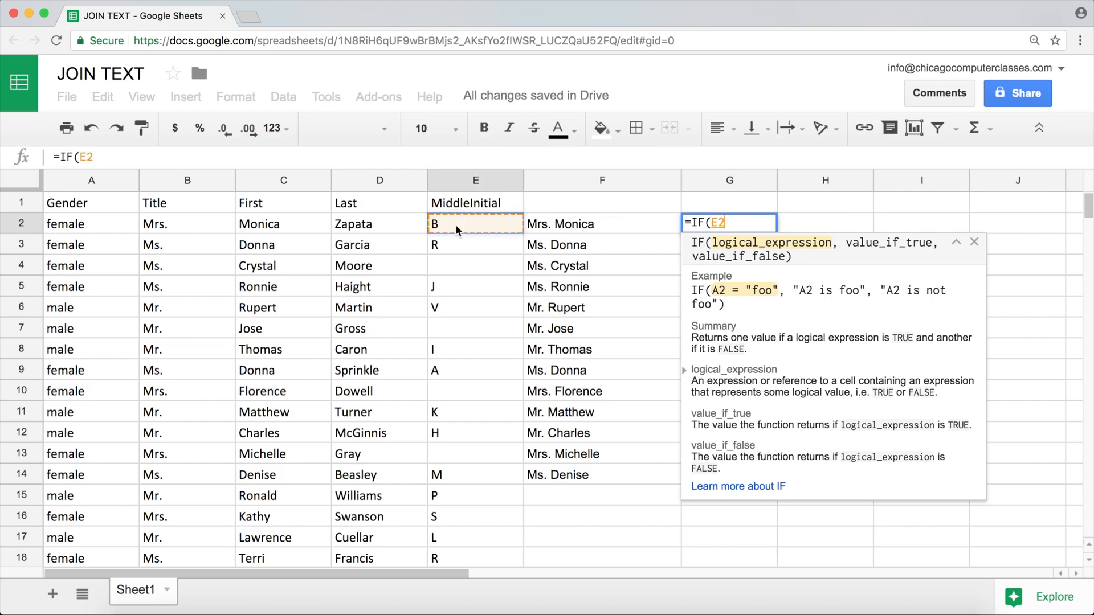
text(="")
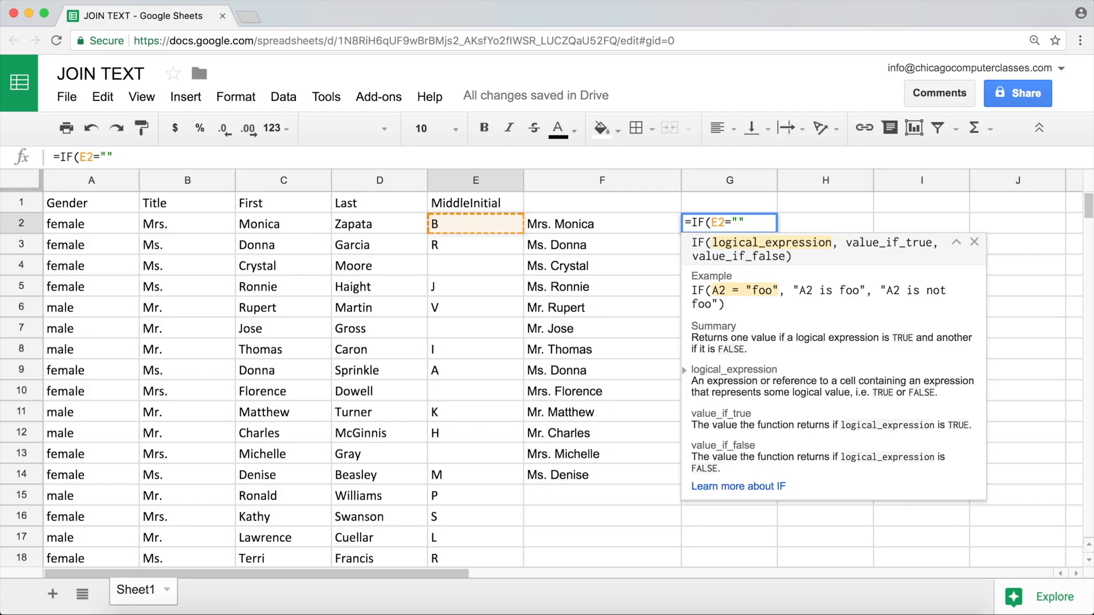
Complete G2's formula as =IF(E2=""," ",". "), returning a space for an empty initial and a period plus space otherwise
text(,)
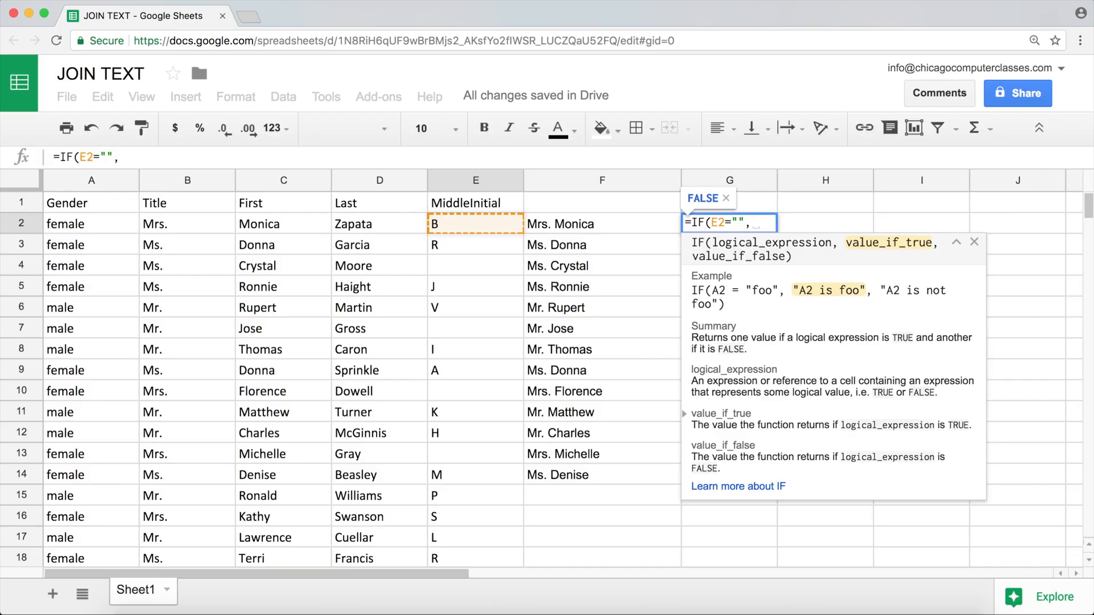
text(" ")
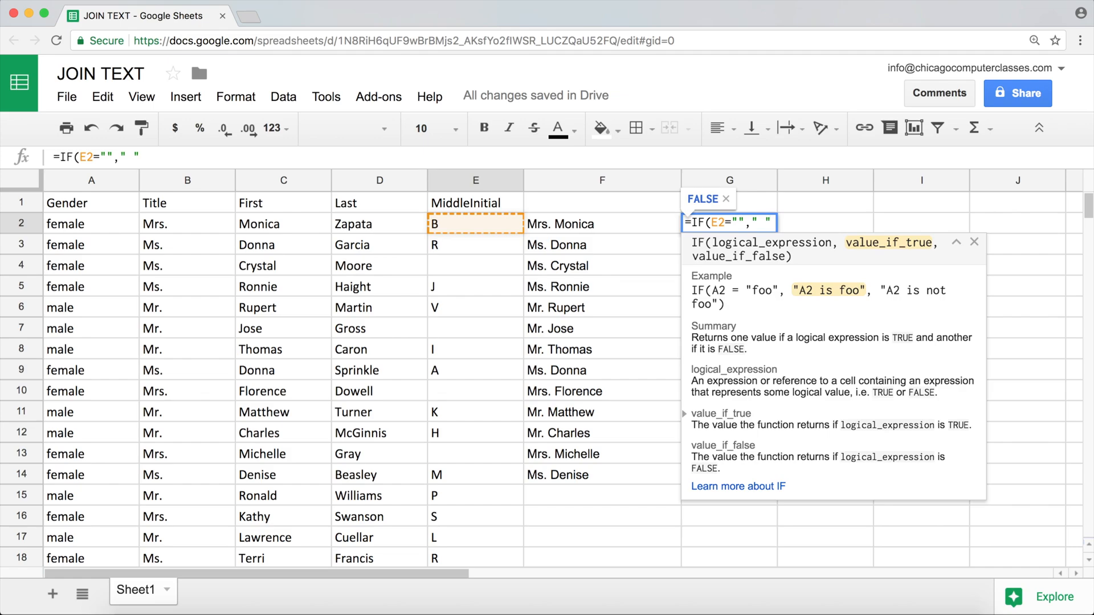
text(,)
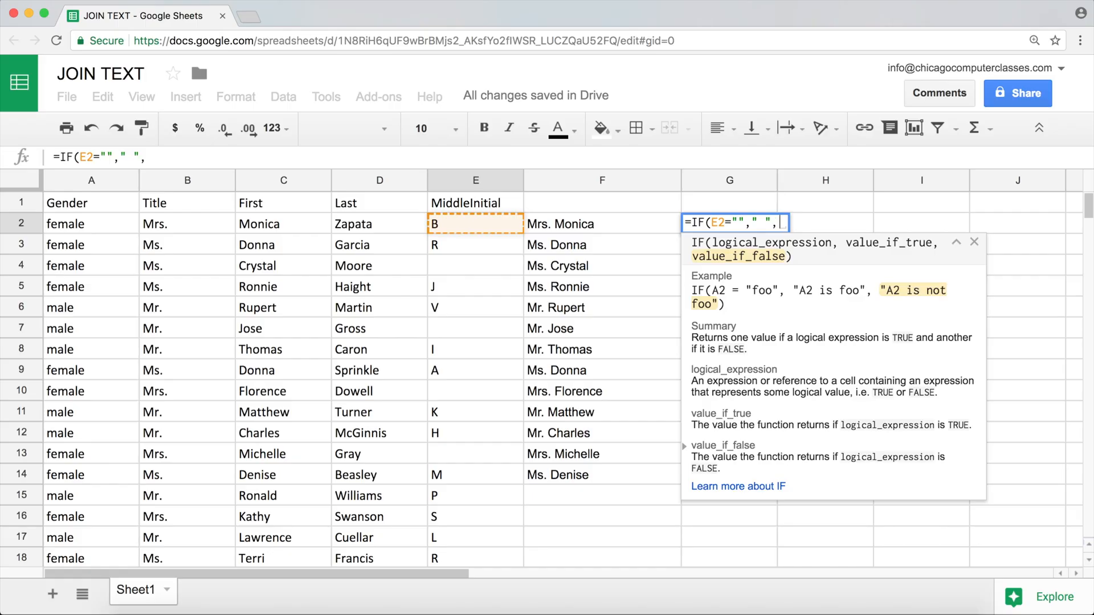
text(". ")
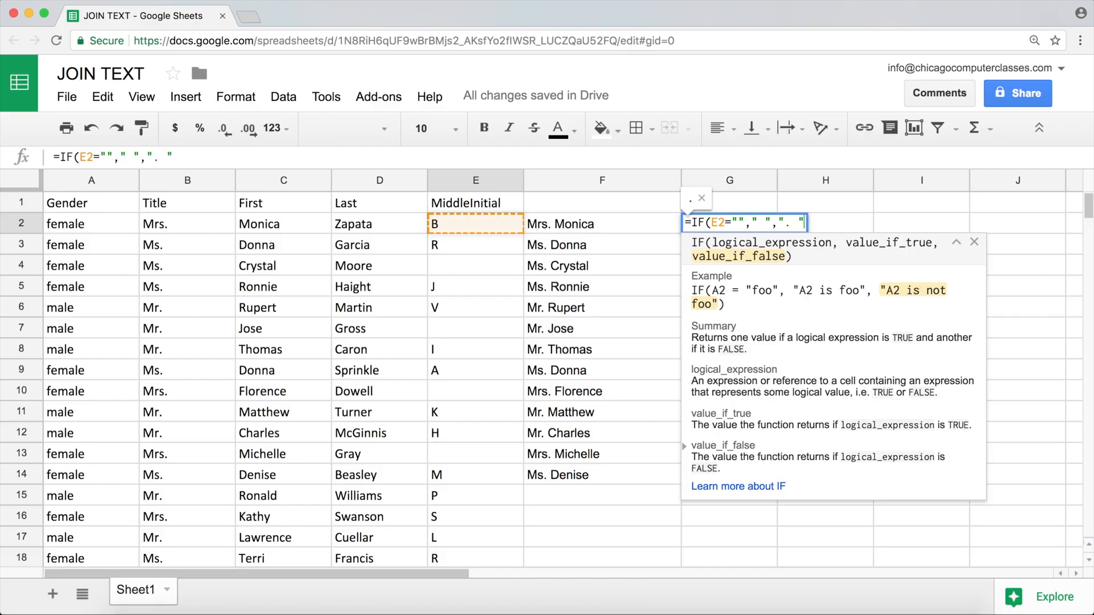
text())
key(Return)
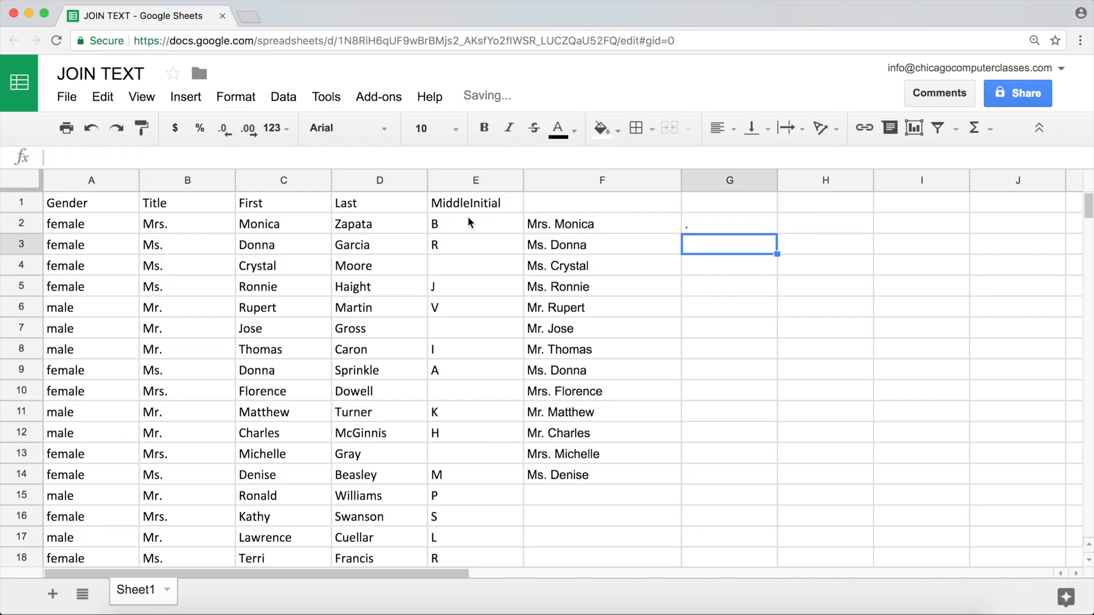
Fill G2's IF formula down through G11 and check the results in G4 and G2
click(698, 225)
drag(774, 234, 761, 413)
click(719, 266)
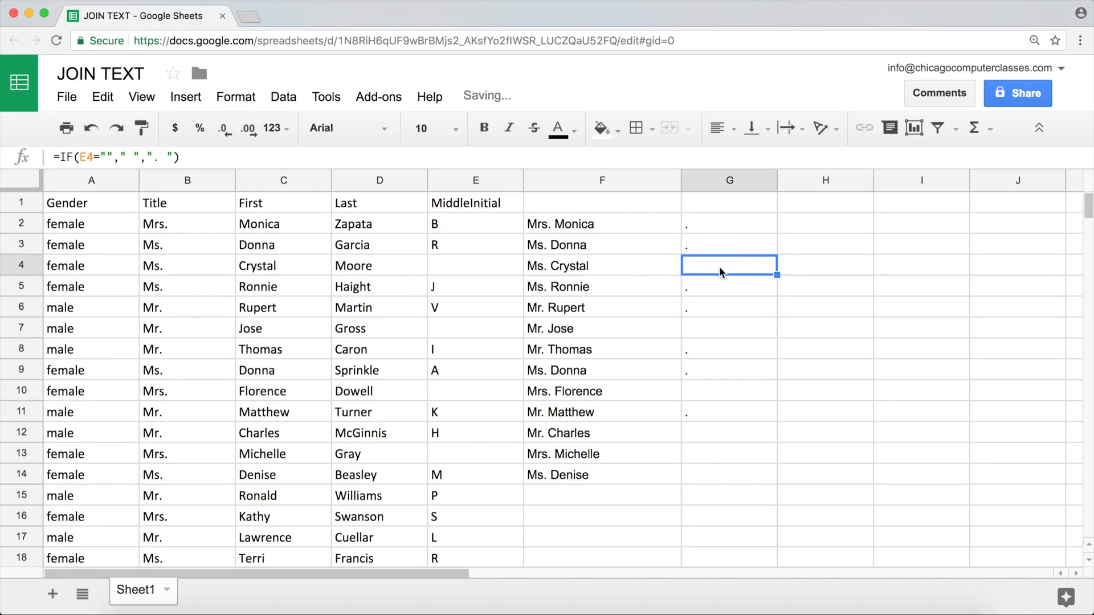
click(691, 225)
Enter =LEN(G2) in H2 to measure the length of G2's text
click(797, 223)
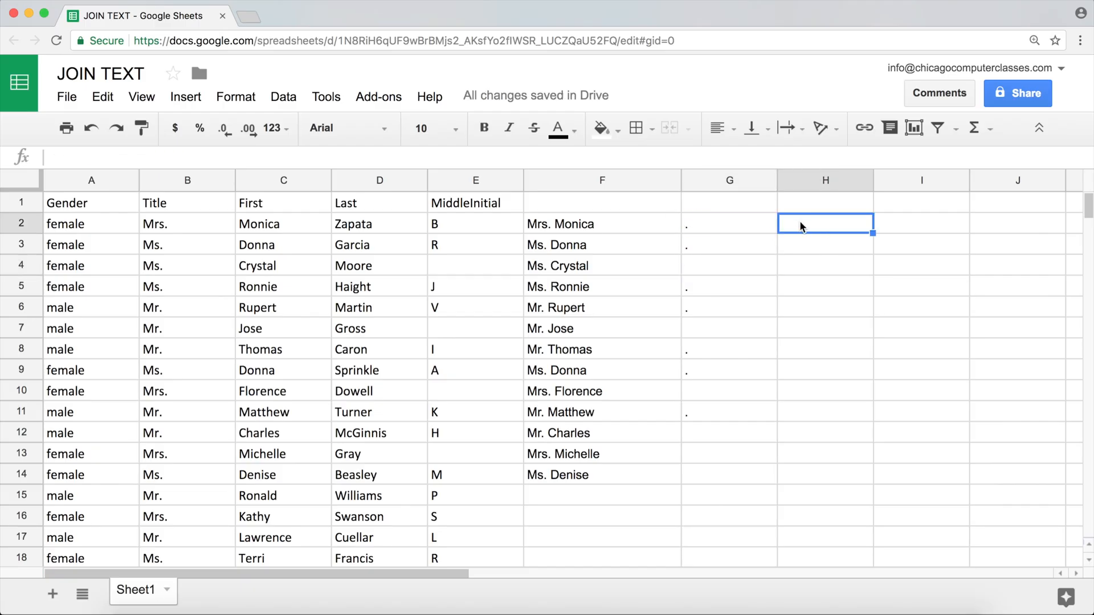
text(=len)
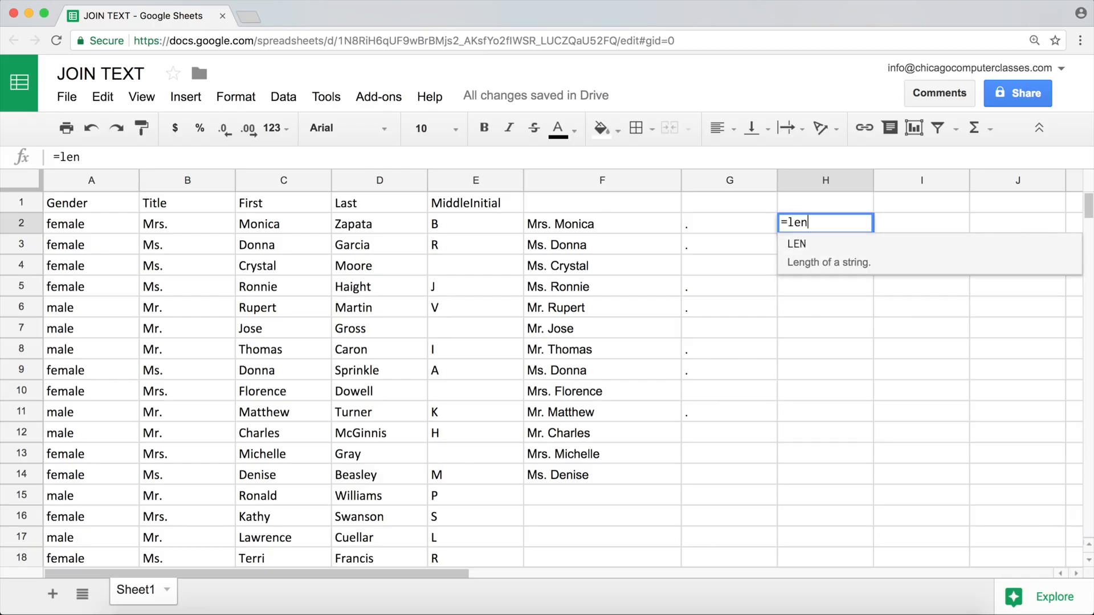
key(Tab)
click(729, 218)
key(Return)
key(Up)
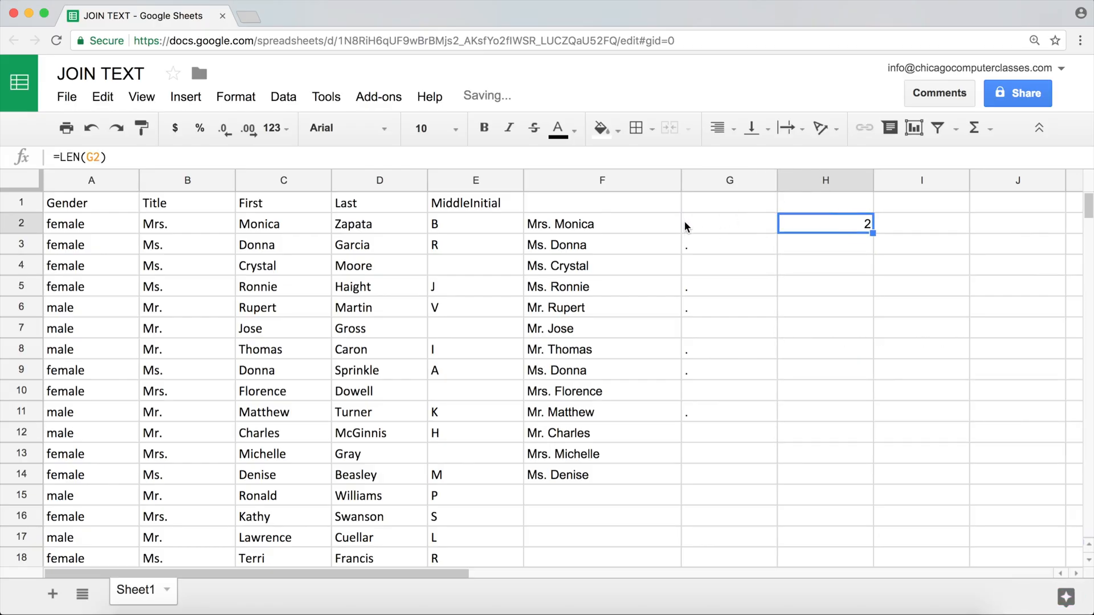
Fill the LEN formula down through H12 to check column G's text lengths, and clear H2:H12 after comparing
drag(873, 233, 872, 435)
click(732, 261)
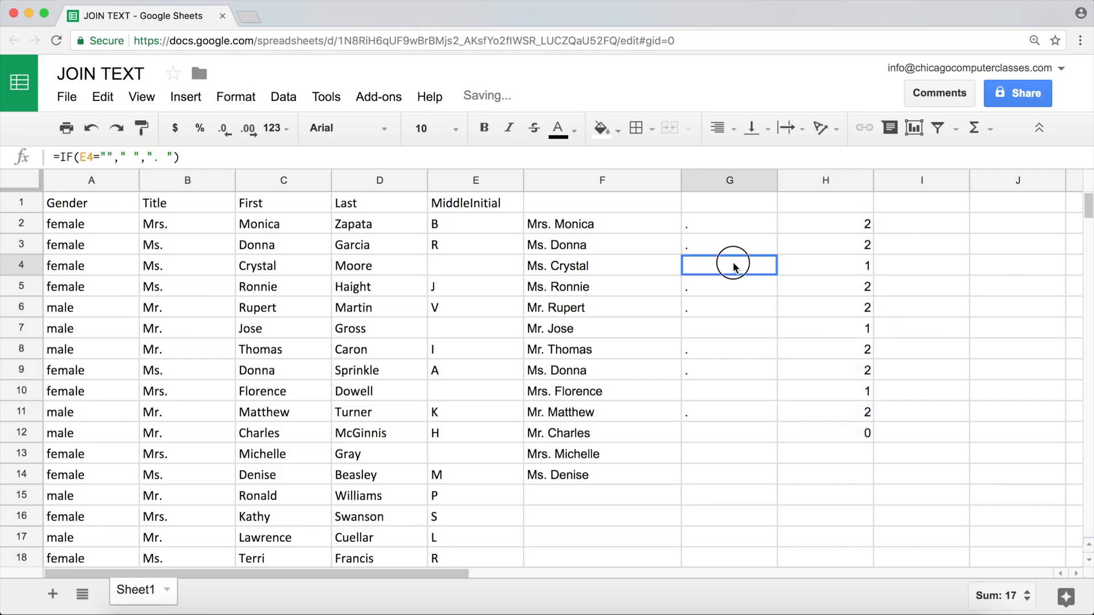
click(724, 232)
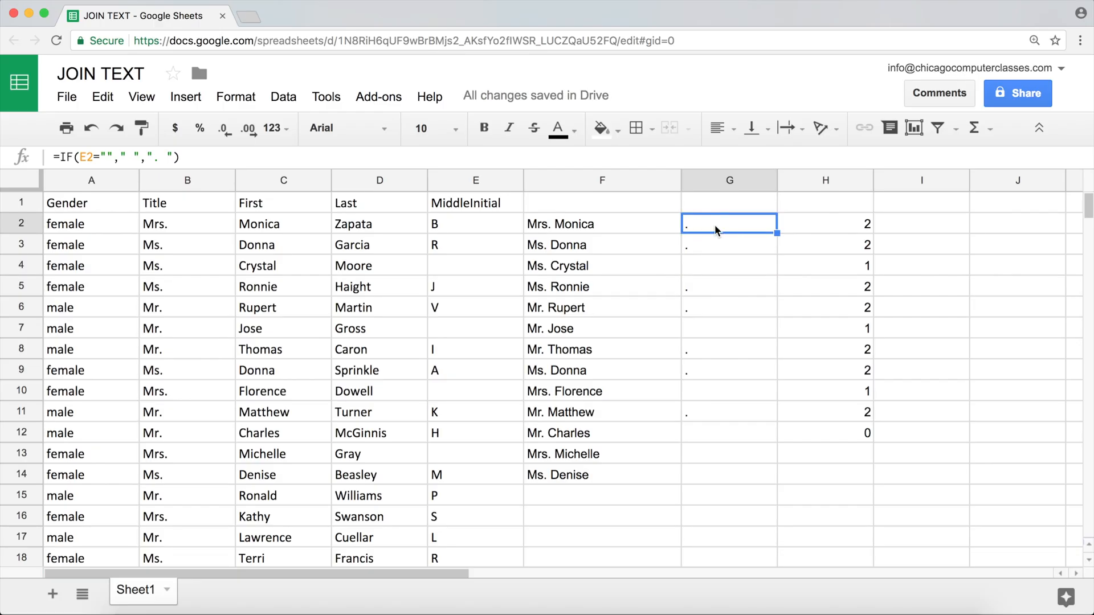
mouse_move(843, 223)
mouse_down()
mouse_move(843, 423)
mouse_move(832, 227)
mouse_move(839, 233)
mouse_up()
key(Delete)
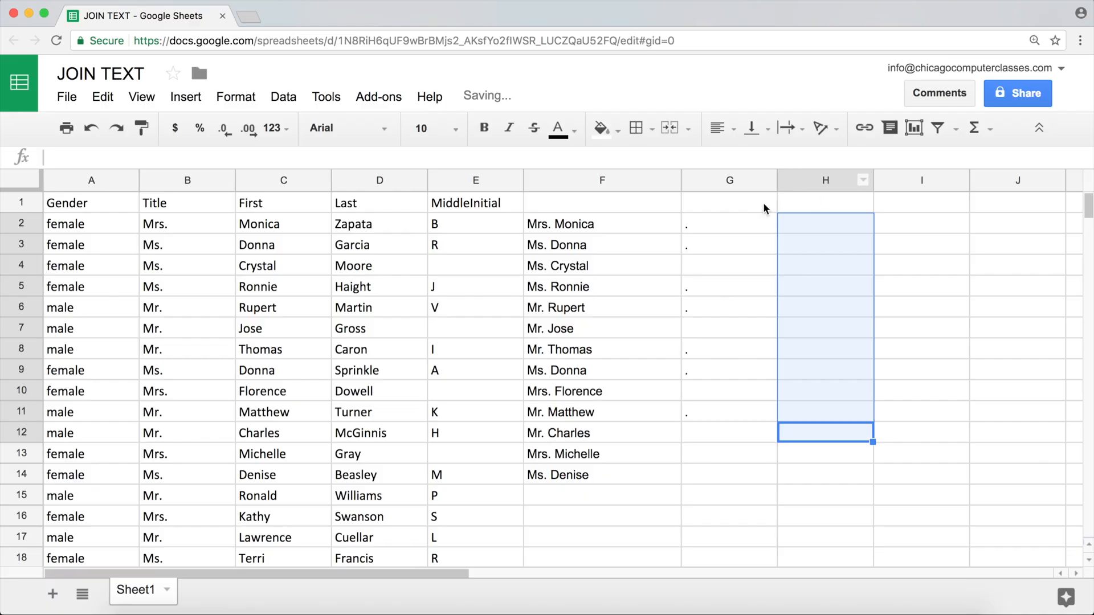
Copy the IF expression from G2's formula without its equals sign, leaving the cell unedited
click(731, 225)
double_click(738, 230)
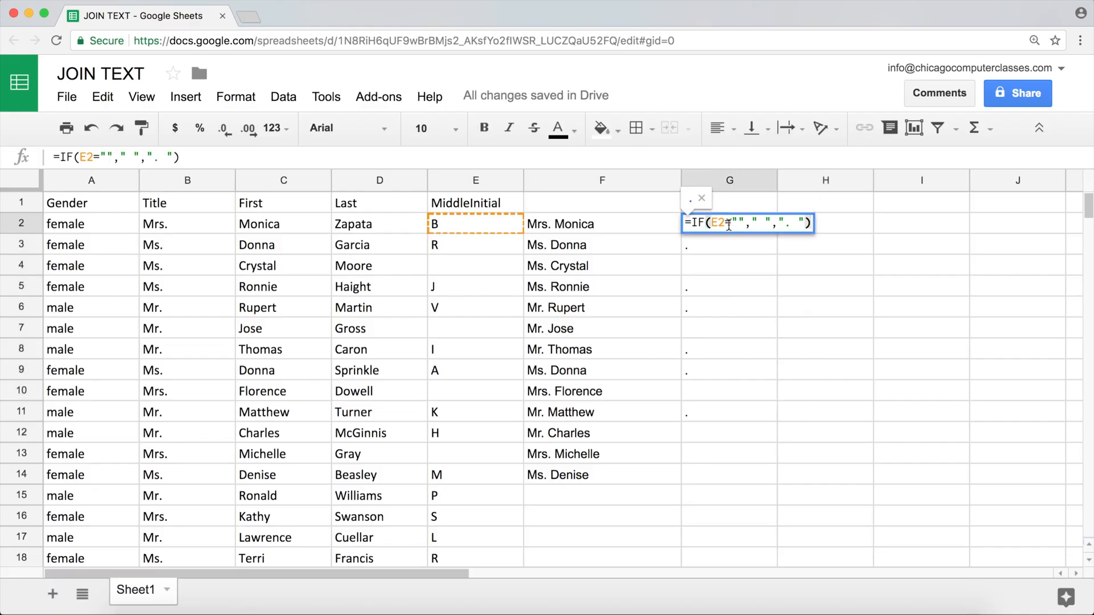
drag(695, 222, 855, 227)
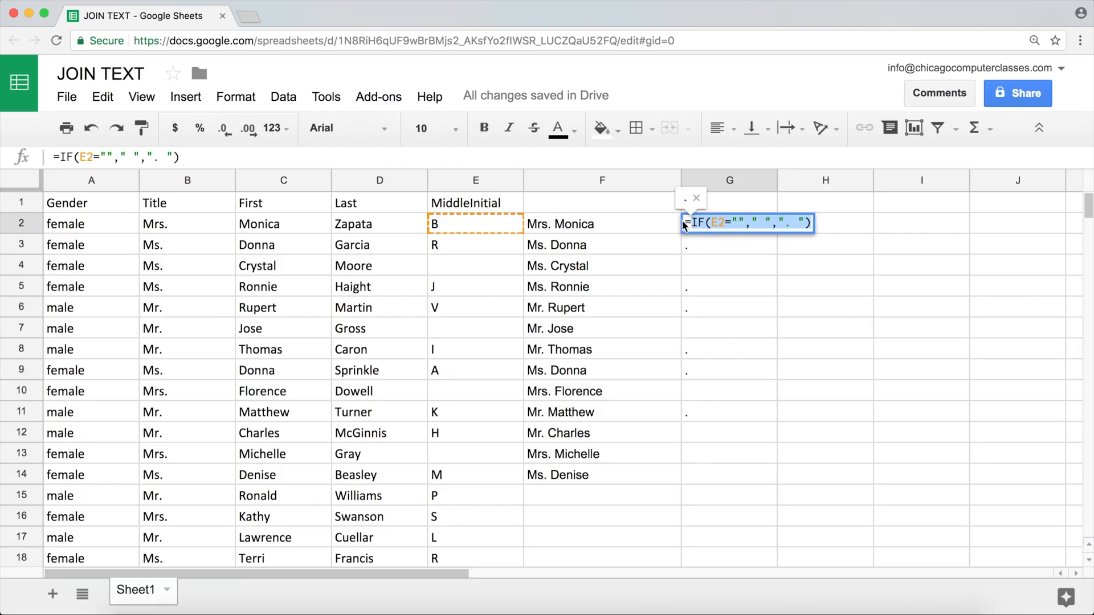
key(Escape)
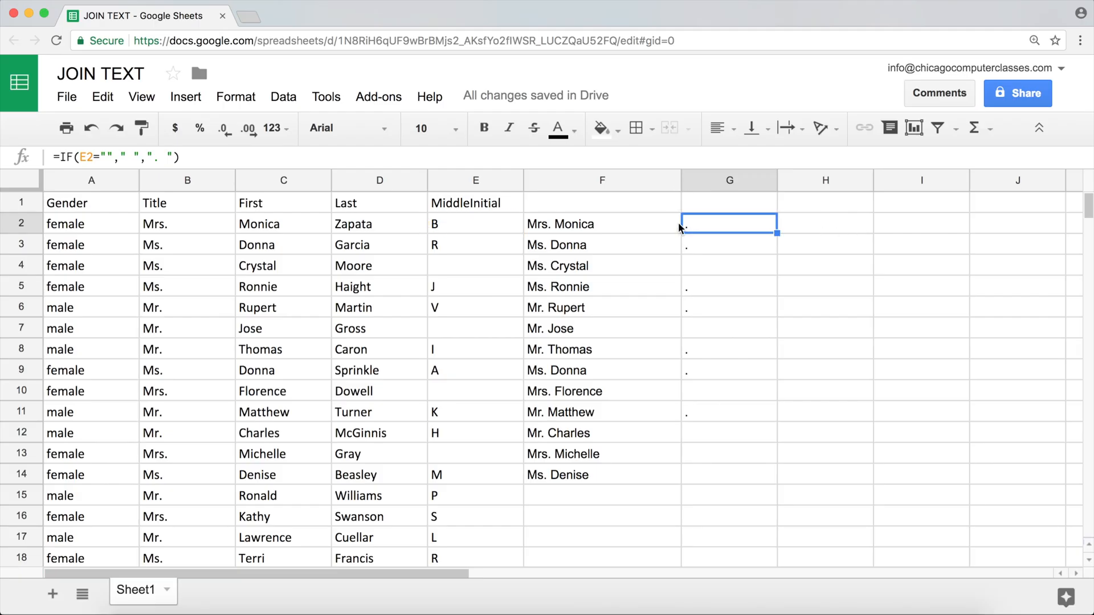
Append &IF(E2=""," ",". ") to F2's JOIN(" ",B2:C2) formula and review the combined formula
click(632, 224)
double_click(633, 222)
click(642, 223)
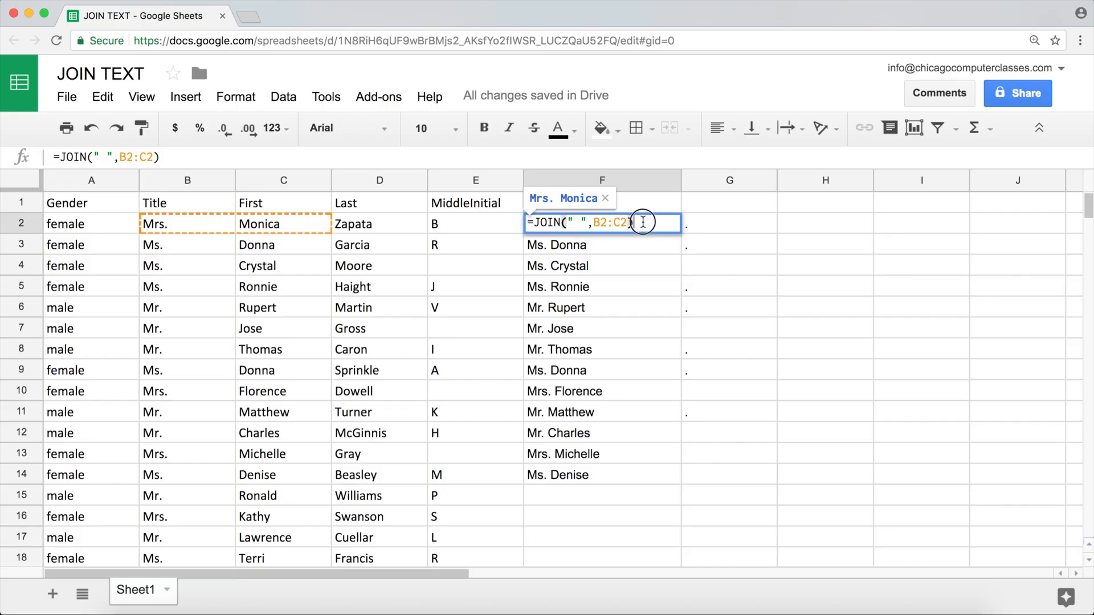
text(&)
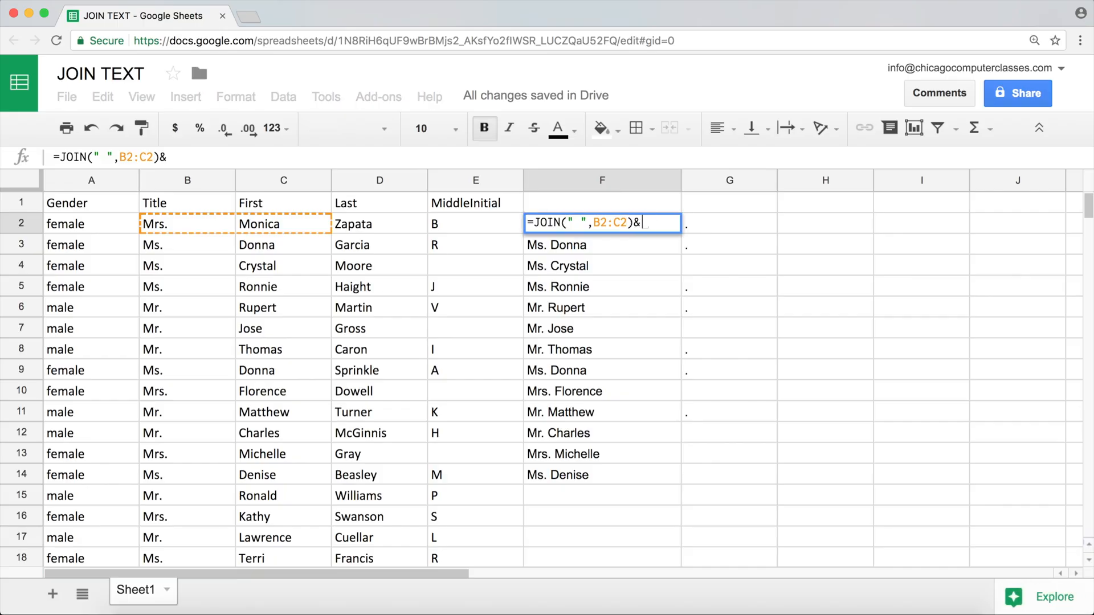
text(IF(E2=""," ",". "))
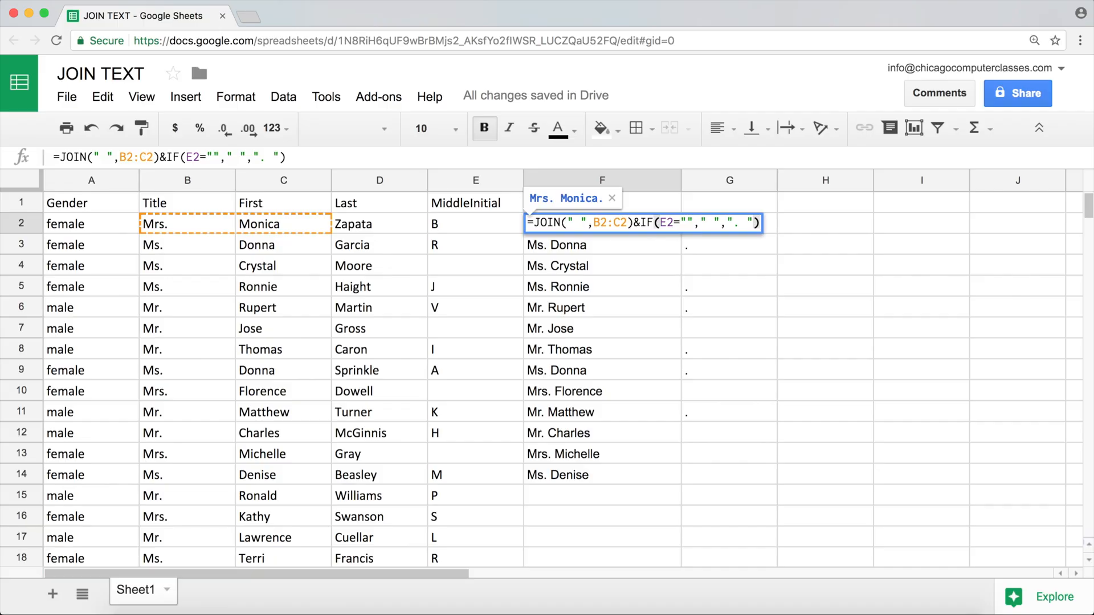
key(Return)
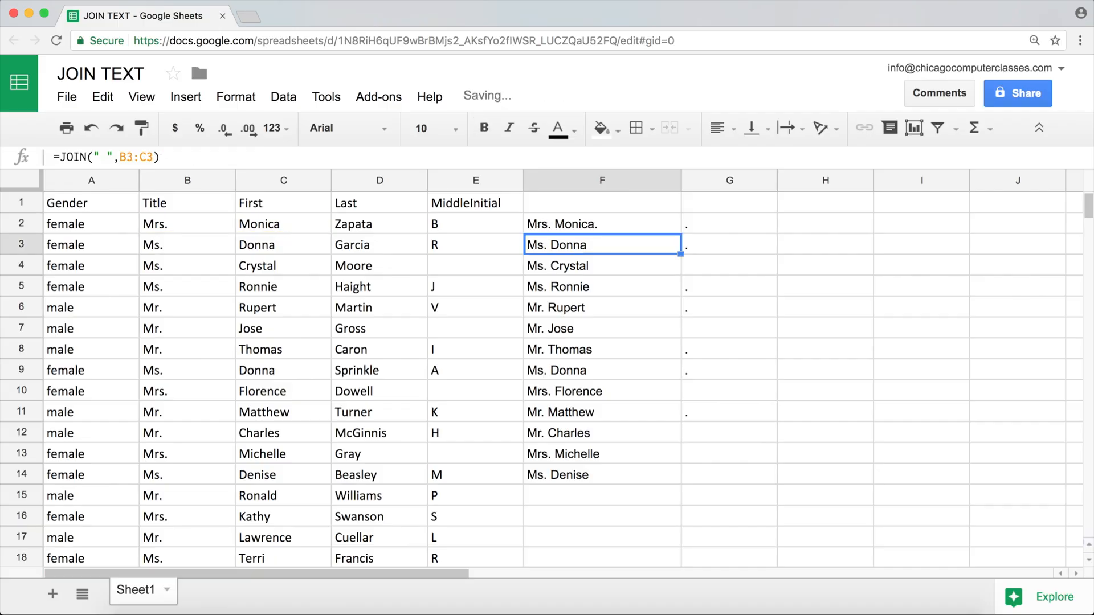
click(608, 222)
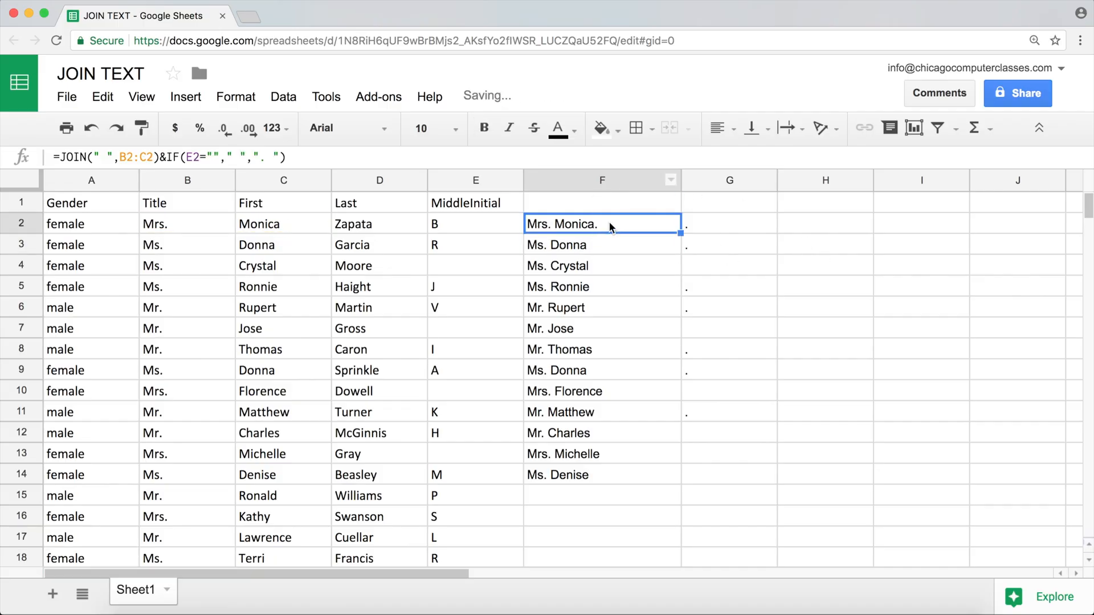
double_click(644, 223)
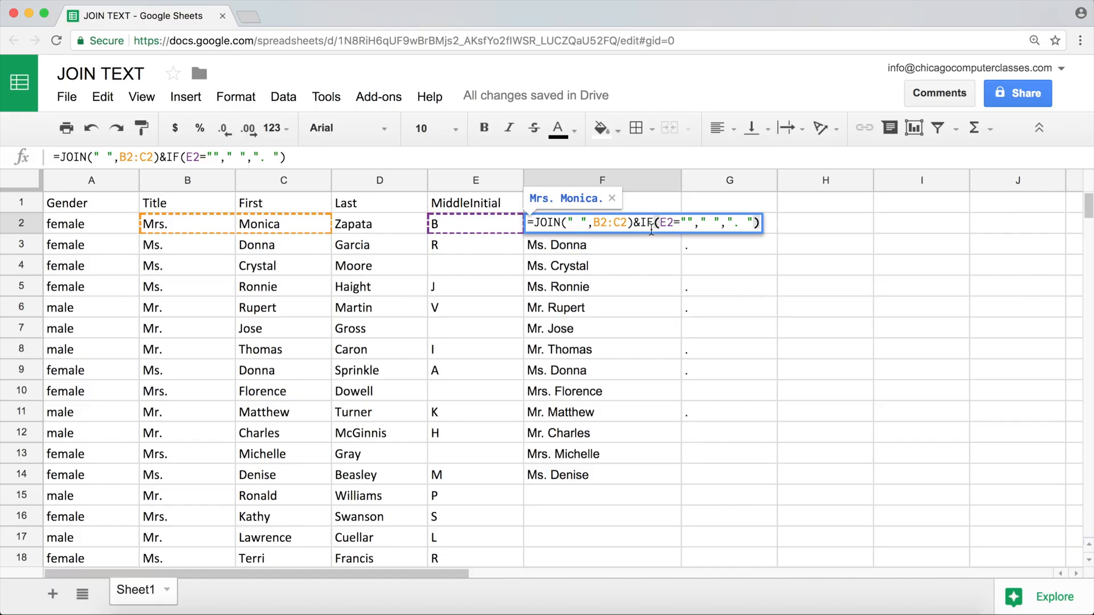
key(Escape)
Insert E2& before the period text in G2's formula, making it =IF(E2=""," ",E2&". ")
click(710, 224)
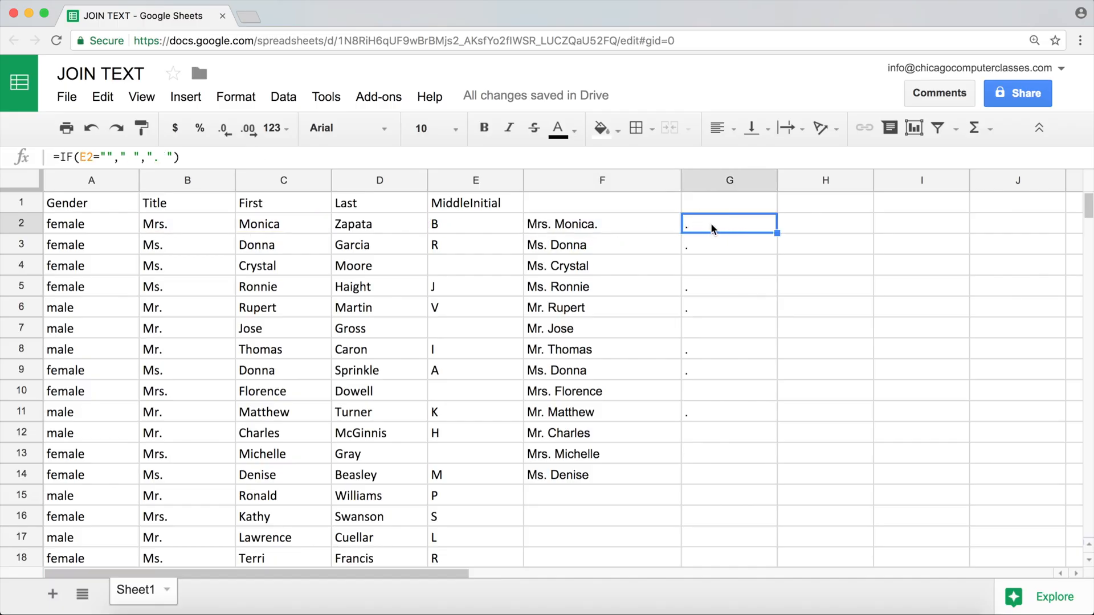
double_click(712, 224)
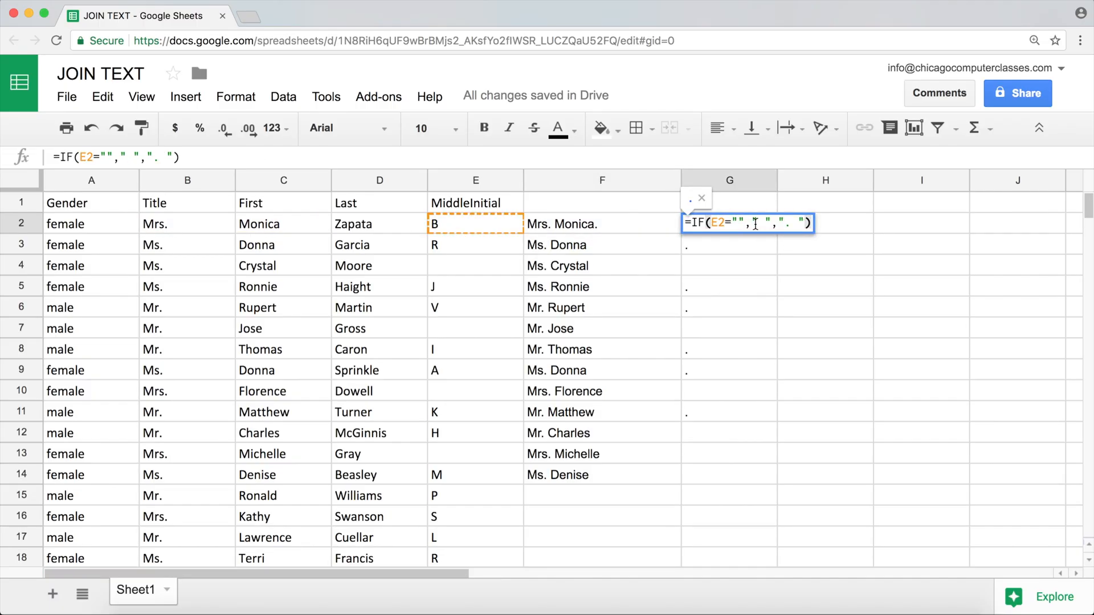
drag(753, 224, 771, 223)
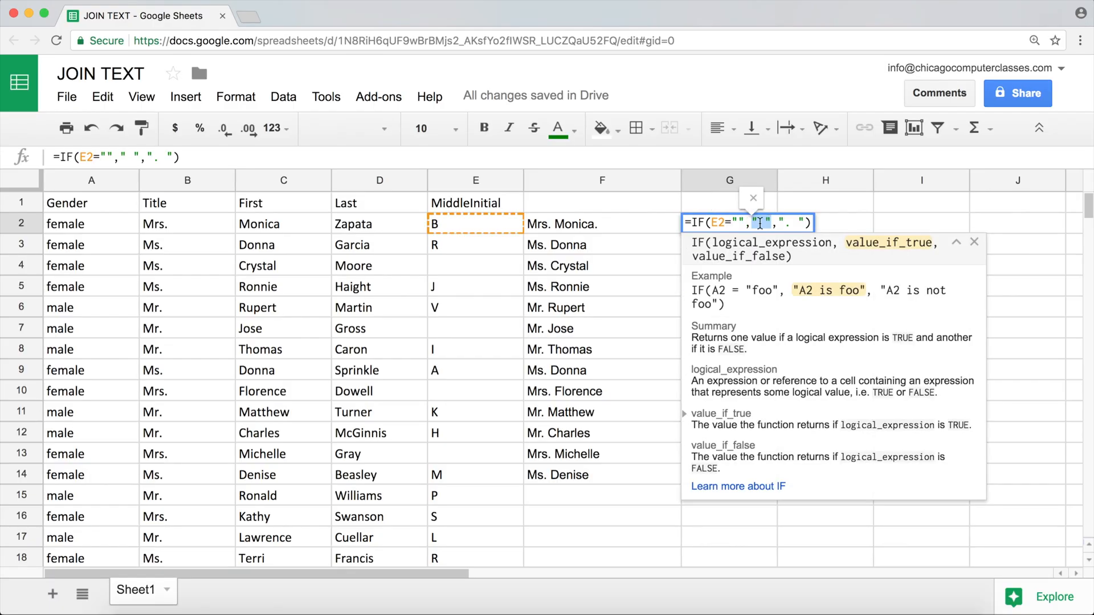
click(778, 222)
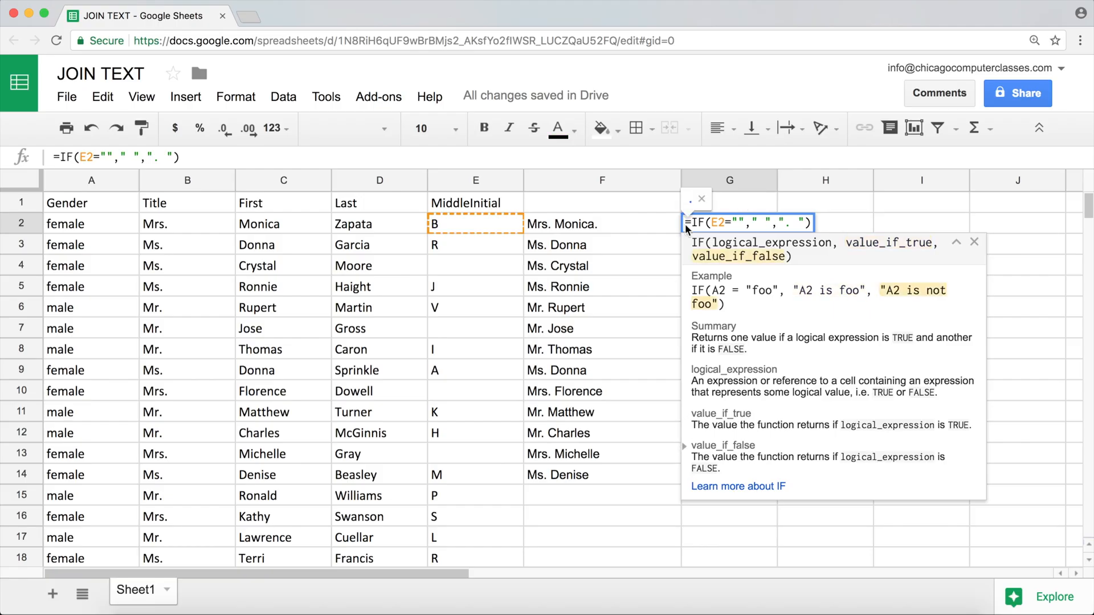
click(476, 222)
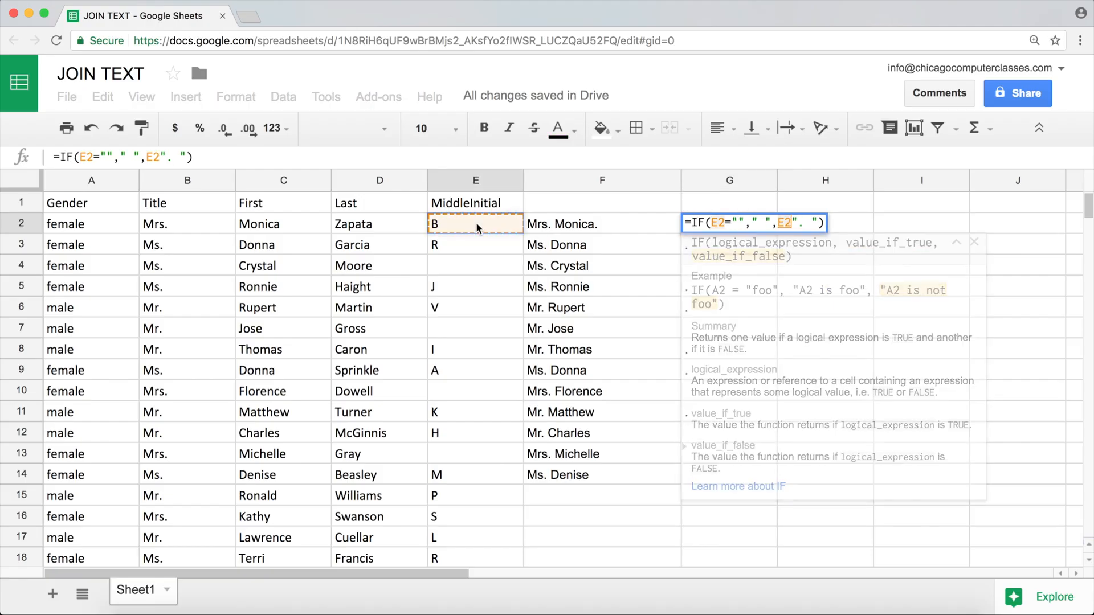
text(&)
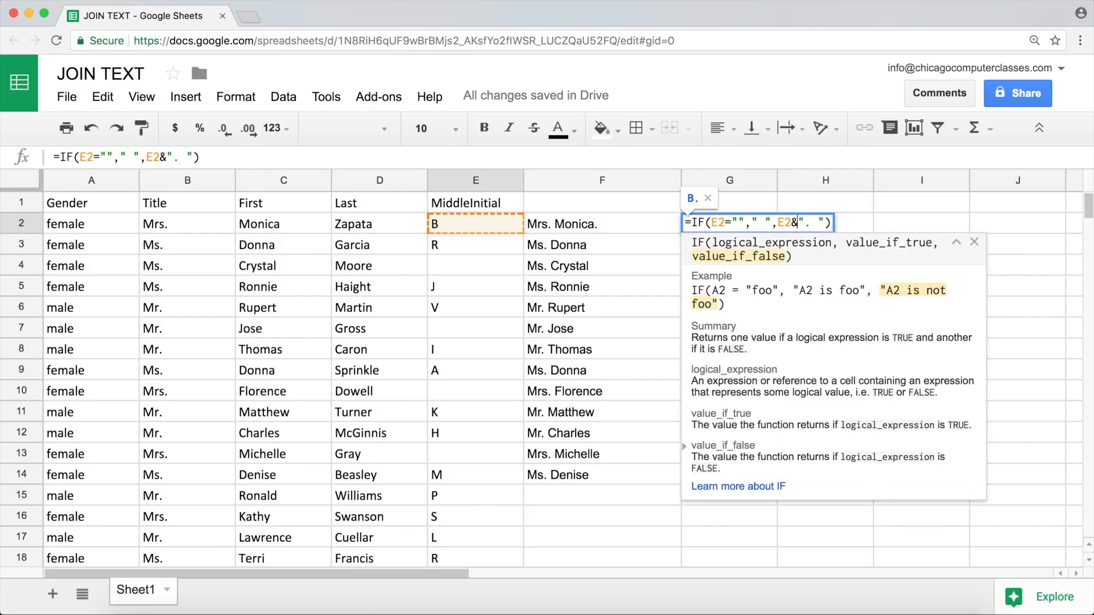
key(Right)
key(Right)
key(Right)
key(Right)
key(Left)
key(Left)
key(Left)
key(Left)
key(Left)
key(Left)
key(Left)
key(Left)
key(Right)
key(Right)
key(Right)
key(Right)
key(Right)
key(Right)
key(Right)
key(Right)
key(Return)
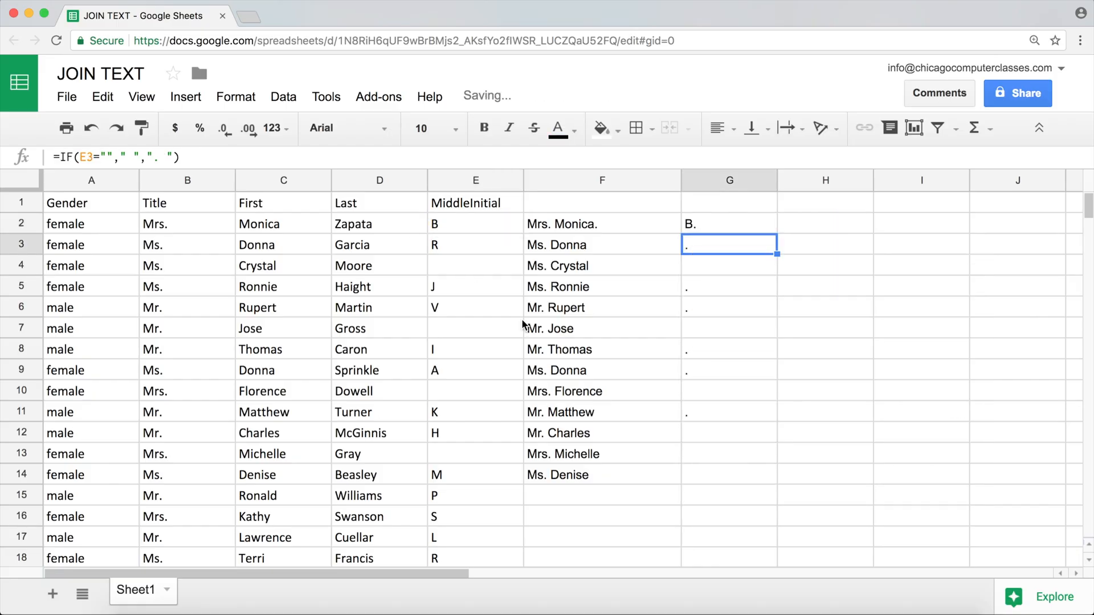
Fill G2's revised IF formula down through G15
click(696, 223)
drag(777, 233, 780, 487)
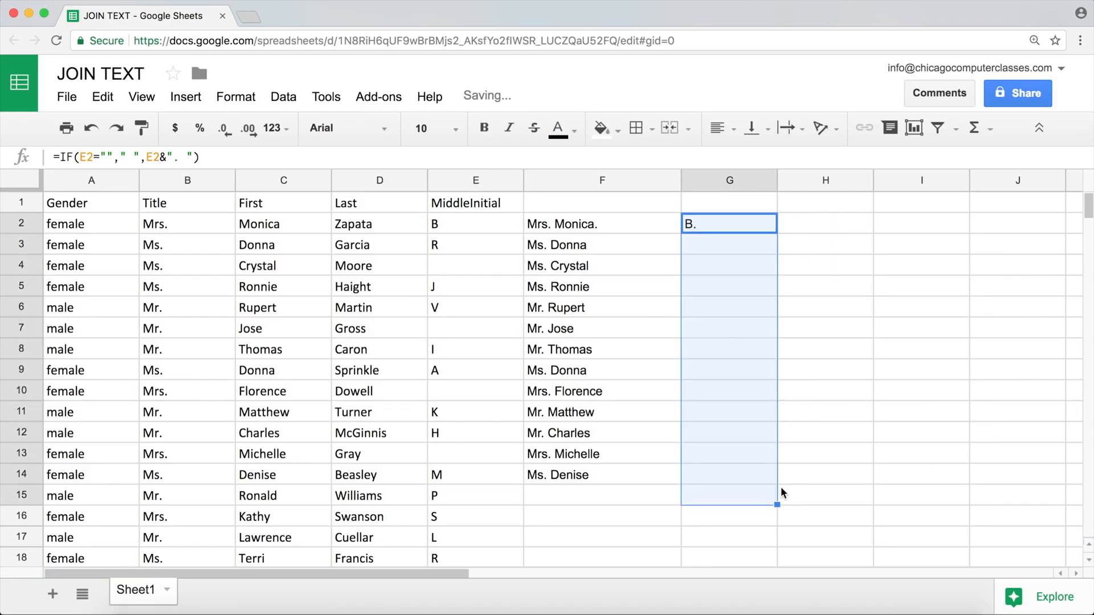
Cut the IF expression out of G2 and paste it over the IF part of F2, making =JOIN(" ",B2:C2)&IF(E2=""," ",E2&". ")
double_click(703, 228)
drag(690, 222, 831, 223)
key(super+c)
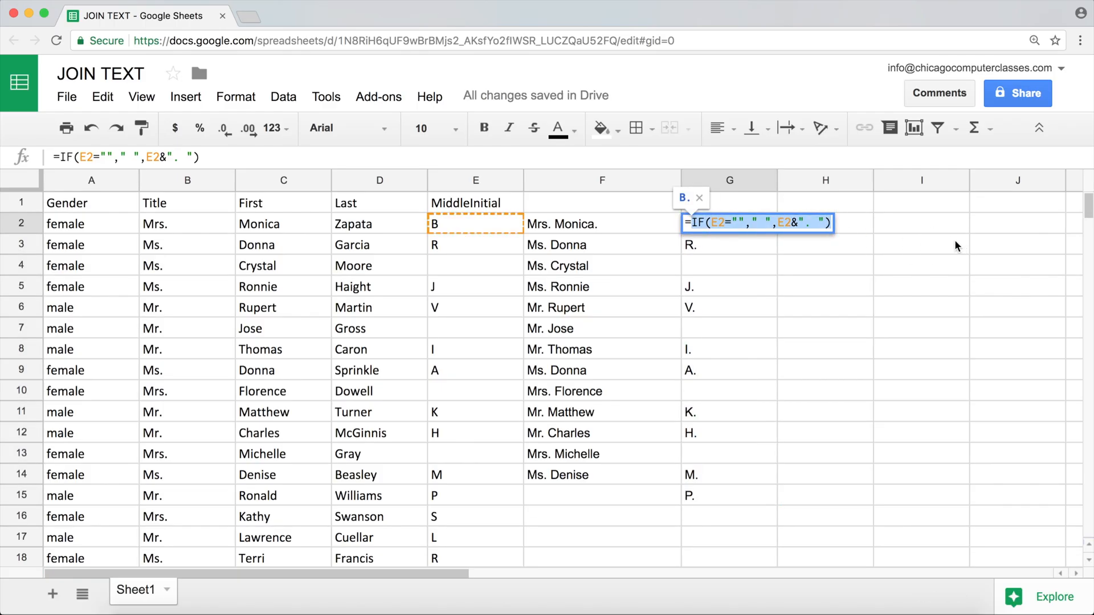
key(BackSpace)
click(641, 226)
double_click(641, 226)
drag(645, 223, 790, 228)
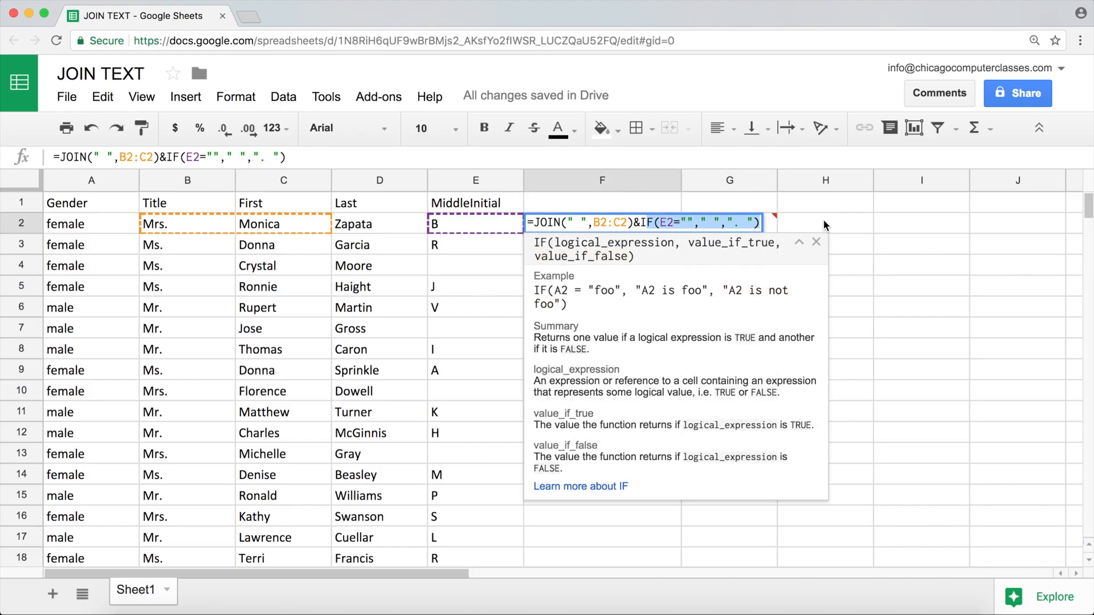
key(BackSpace)
key(super+v)
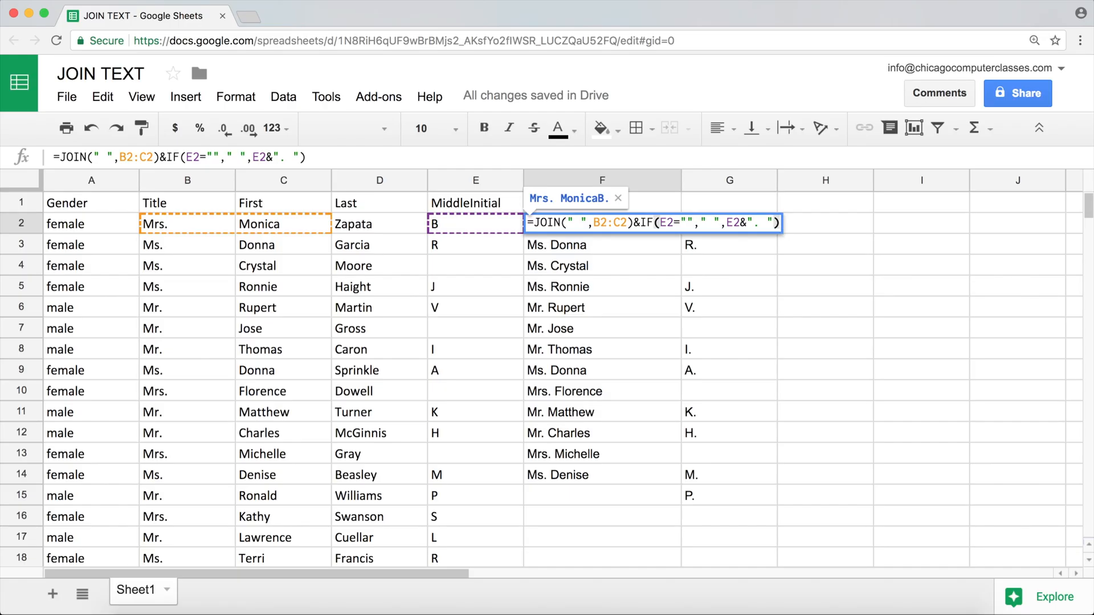
Insert " "& before E2& in the false value of F2's IF function so a space precedes the middle initial
click(729, 221)
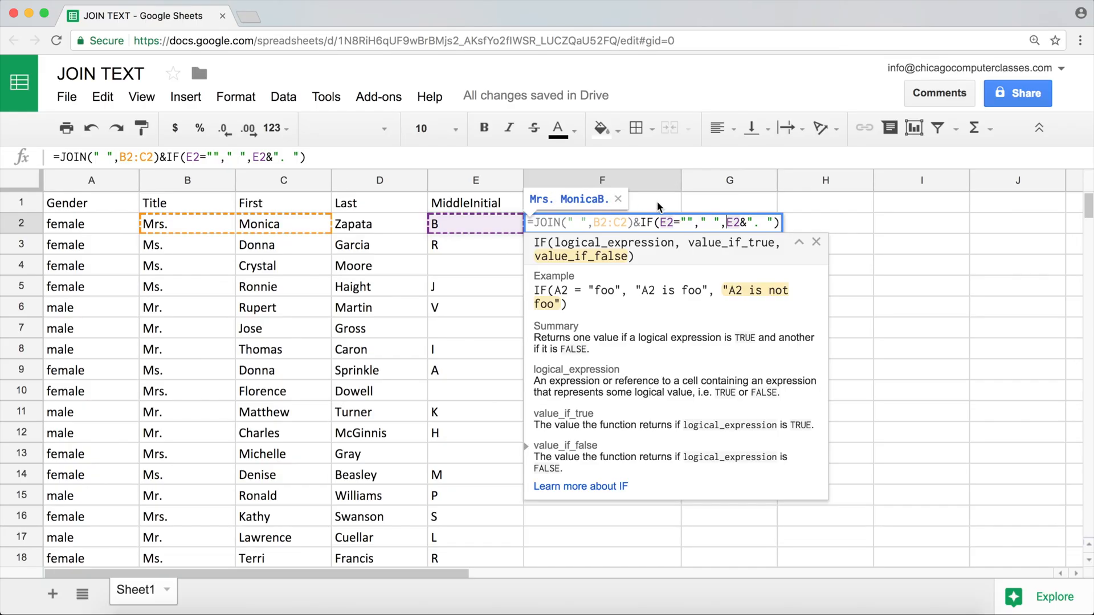
click(730, 222)
text(" ")
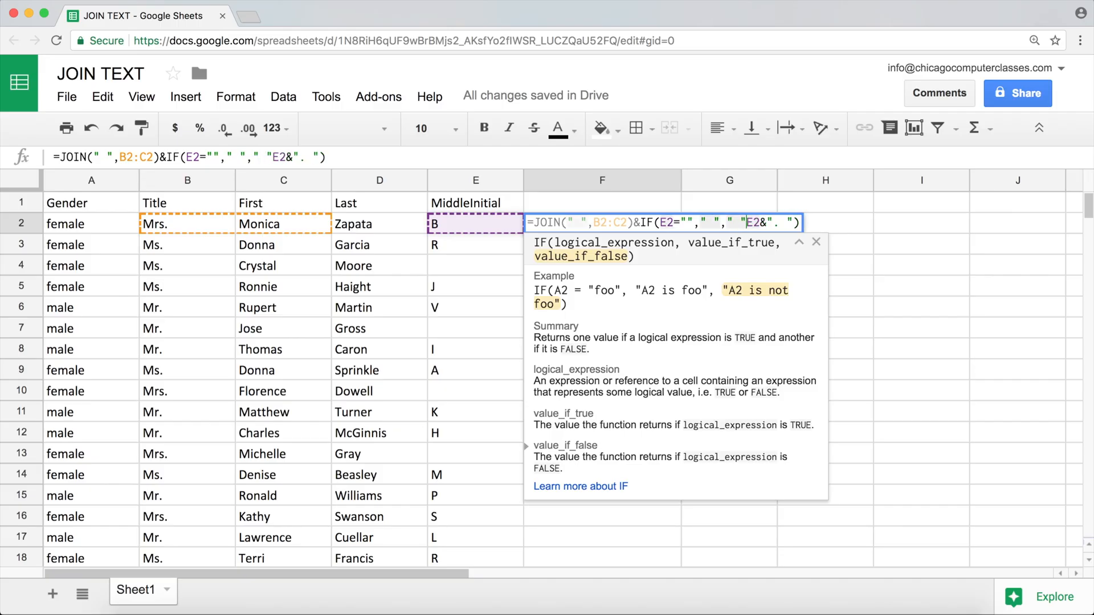
text(&)
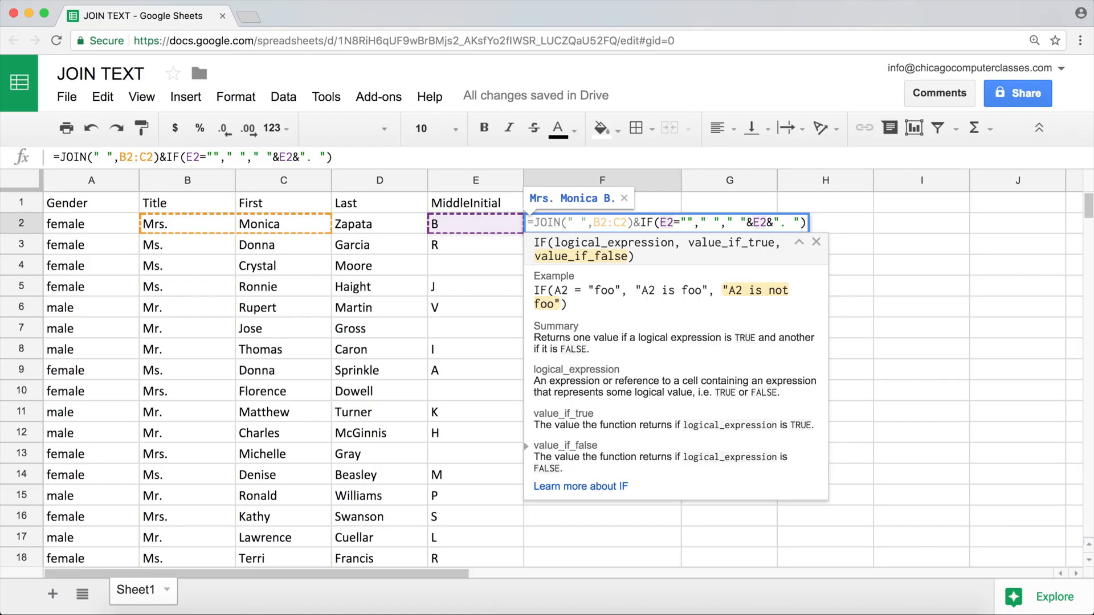
key(Return)
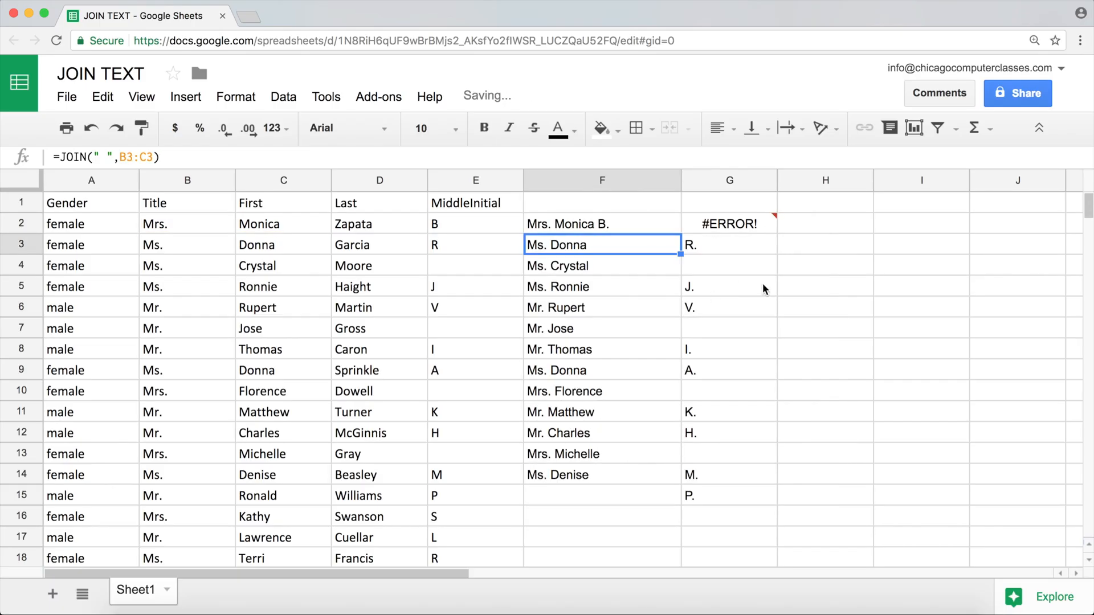
Fill F2's formula down through F14 and clear the contents of column G
click(655, 218)
drag(680, 233, 651, 473)
click(733, 180)
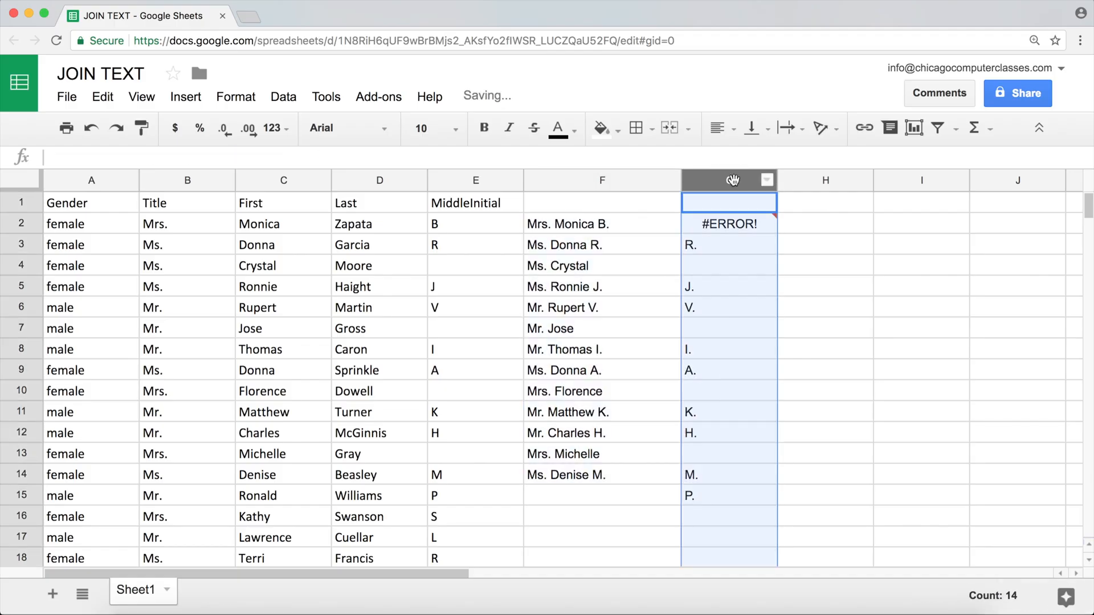
key(Delete)
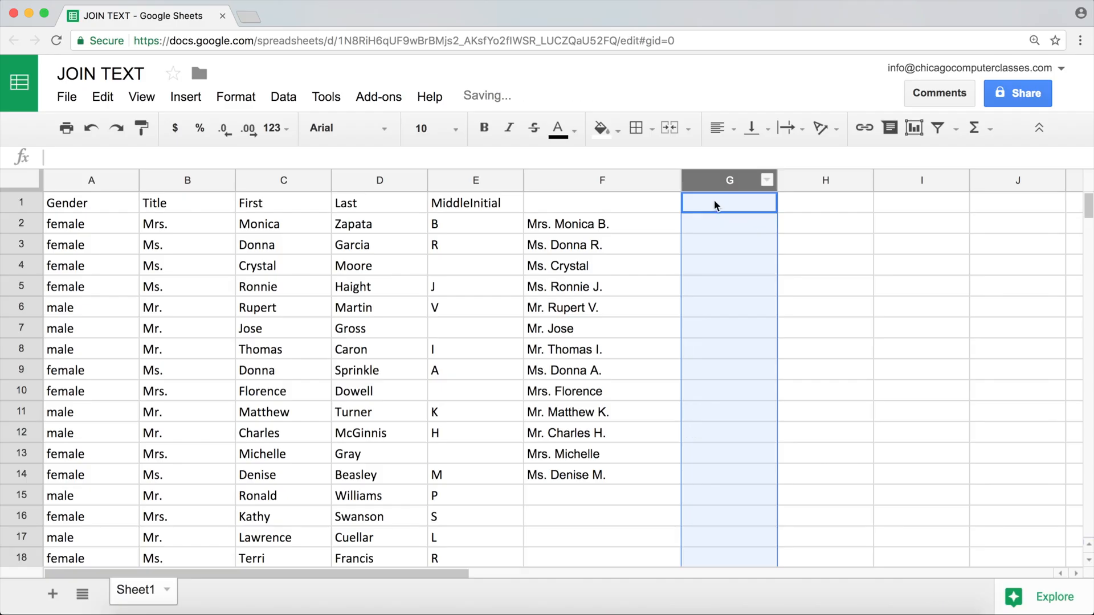
Append &D2 to the end of F2's combined JOIN and IF formula to add the last name
click(610, 222)
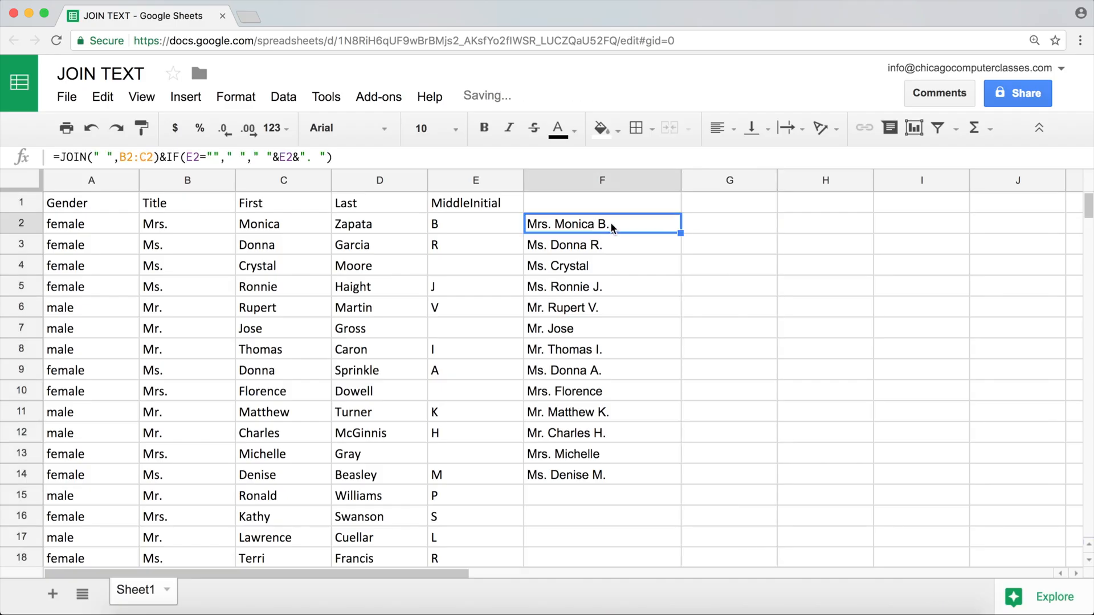
double_click(538, 224)
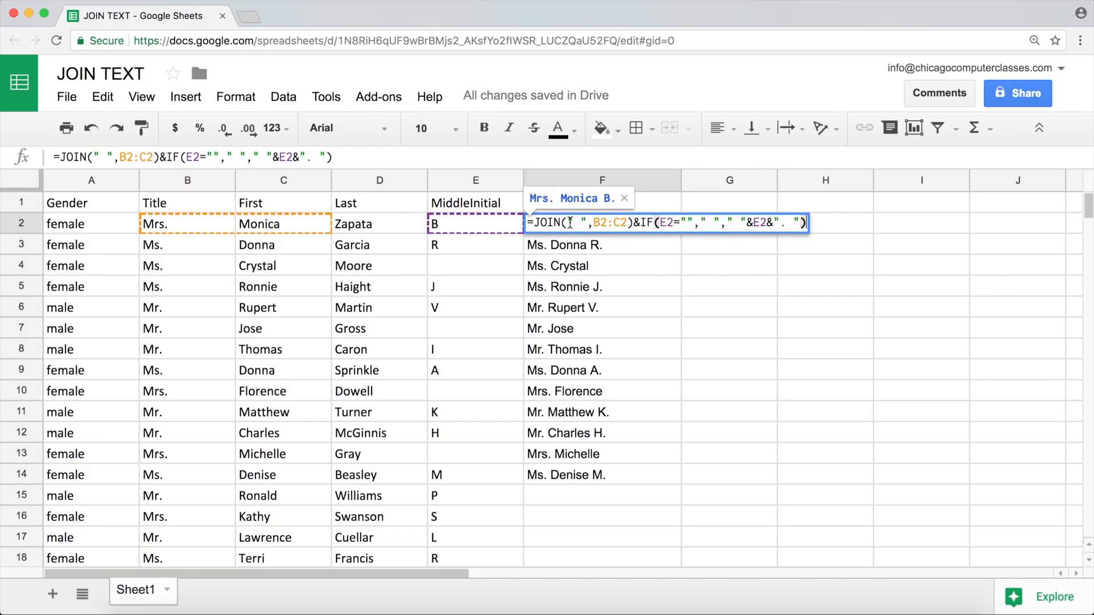
key(Return)
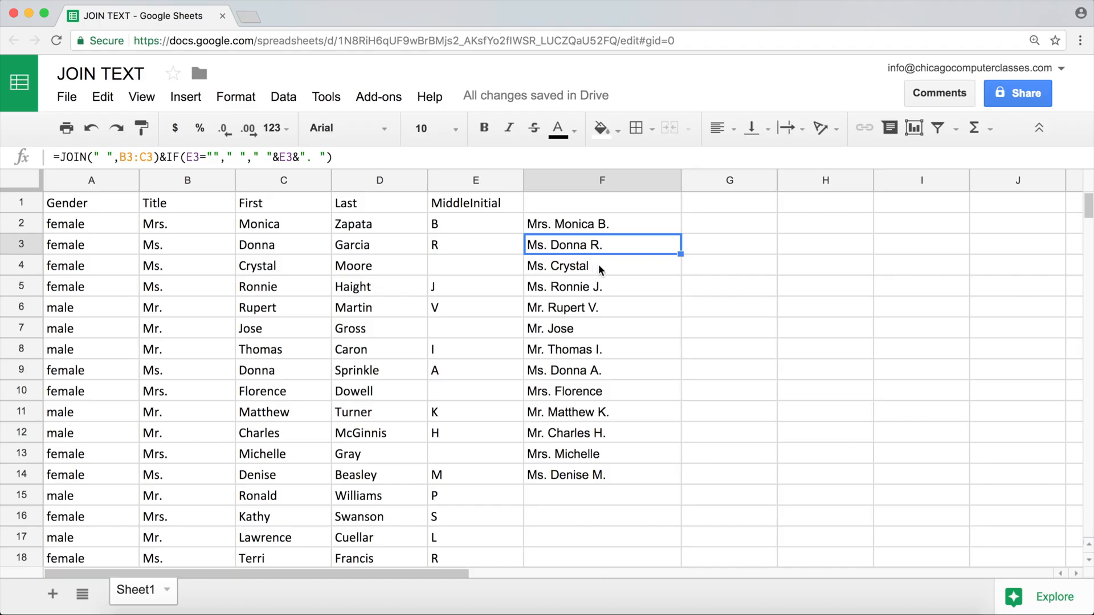
double_click(598, 224)
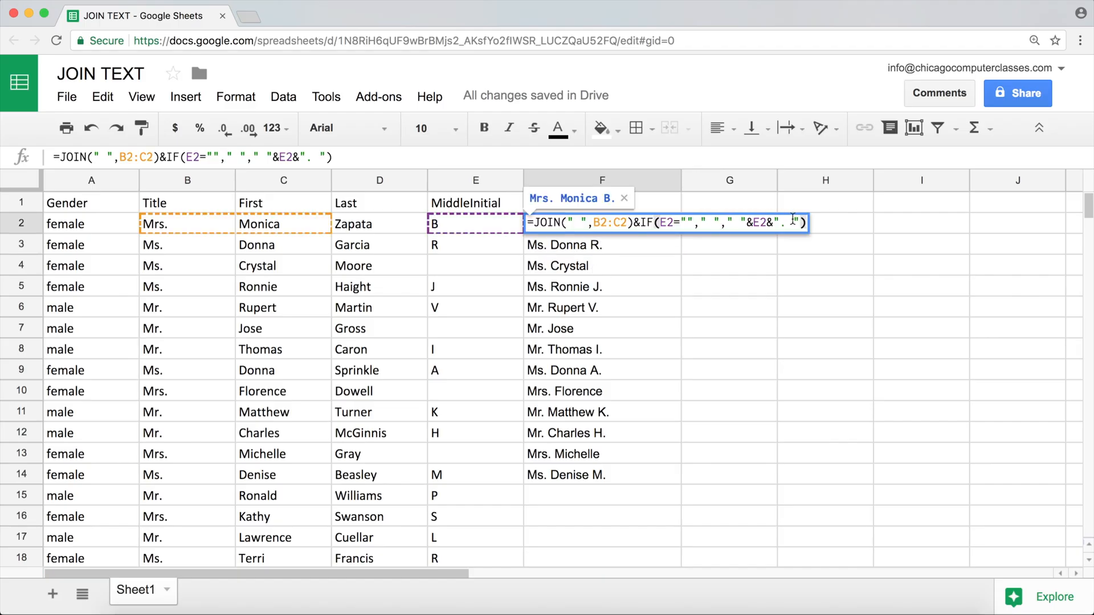
click(803, 222)
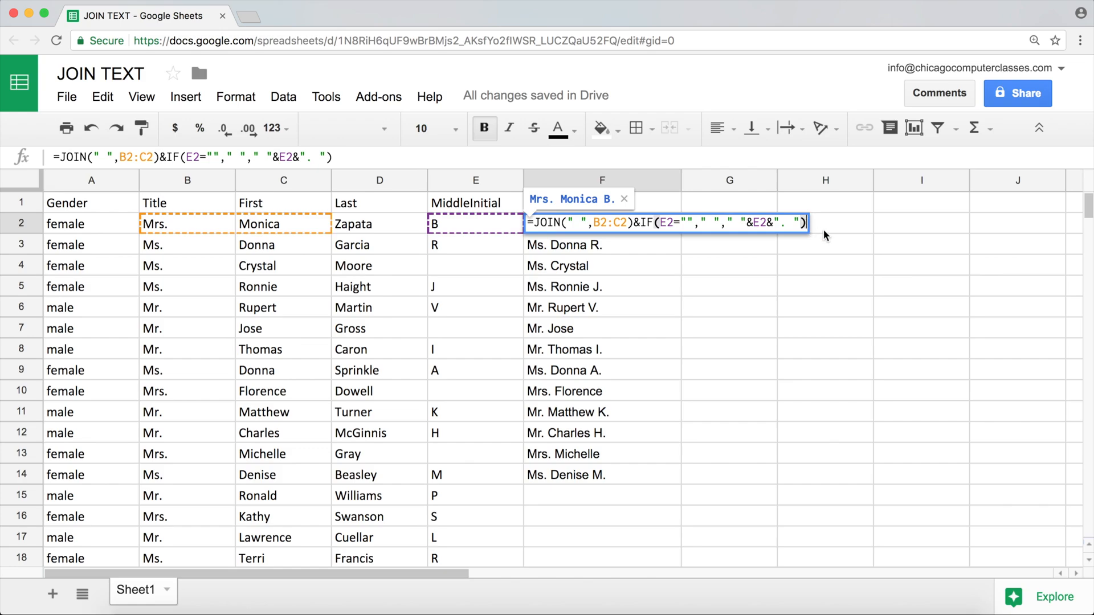
text(&)
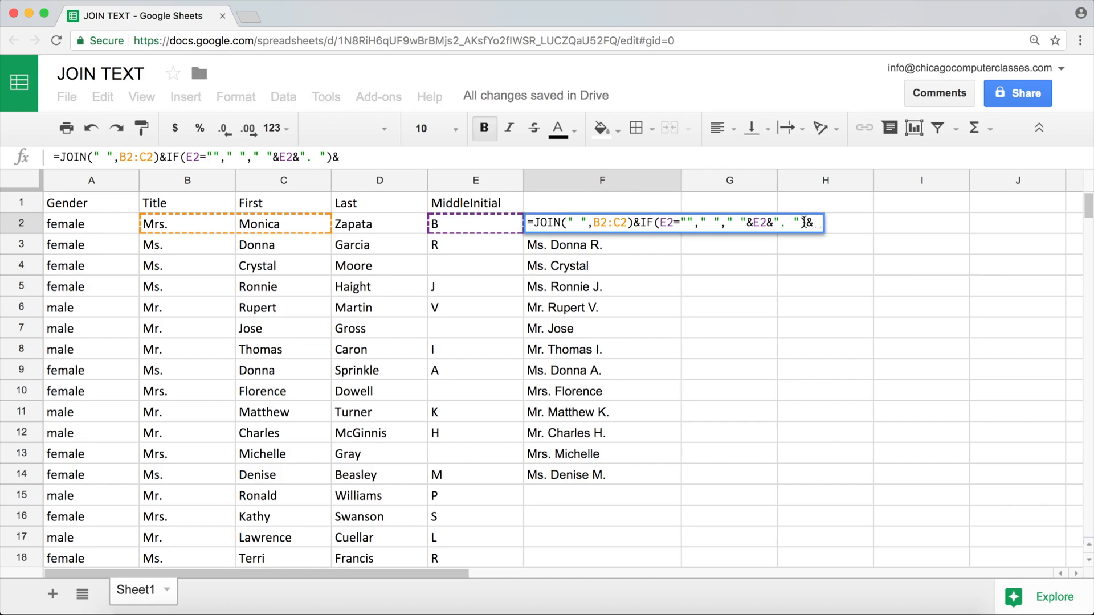
click(371, 224)
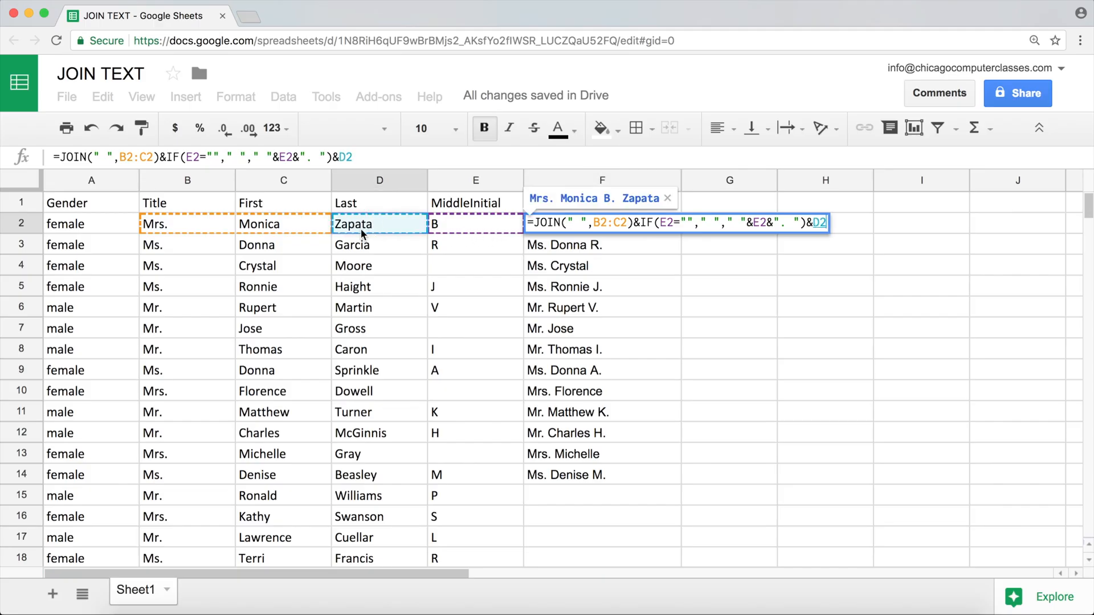
key(Return)
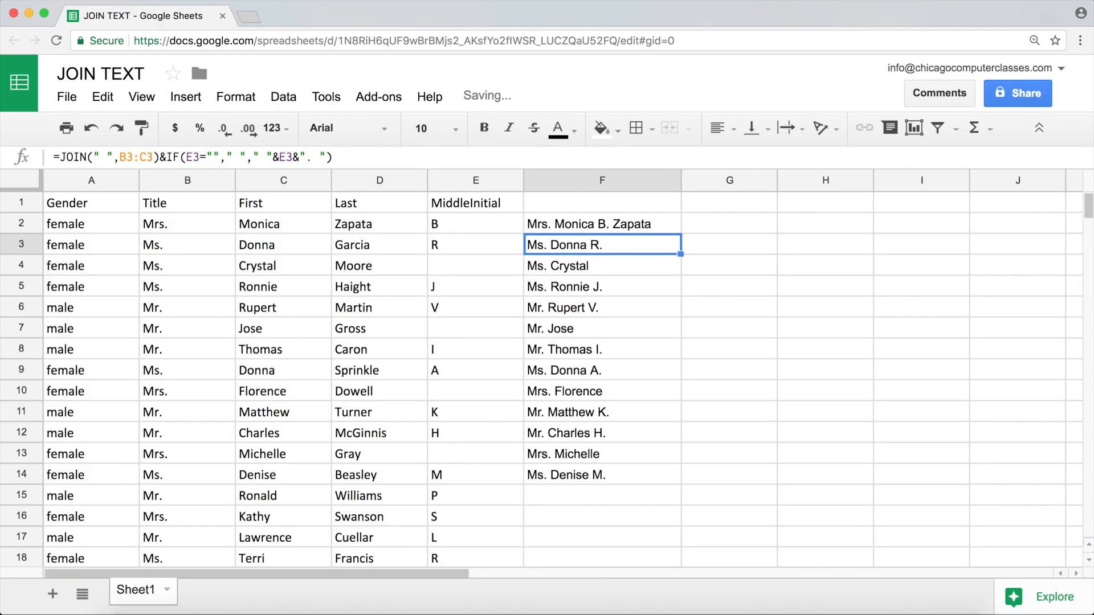
Fill F2's full-name formula down through F17 and check the joined names
click(620, 229)
drag(682, 233, 661, 536)
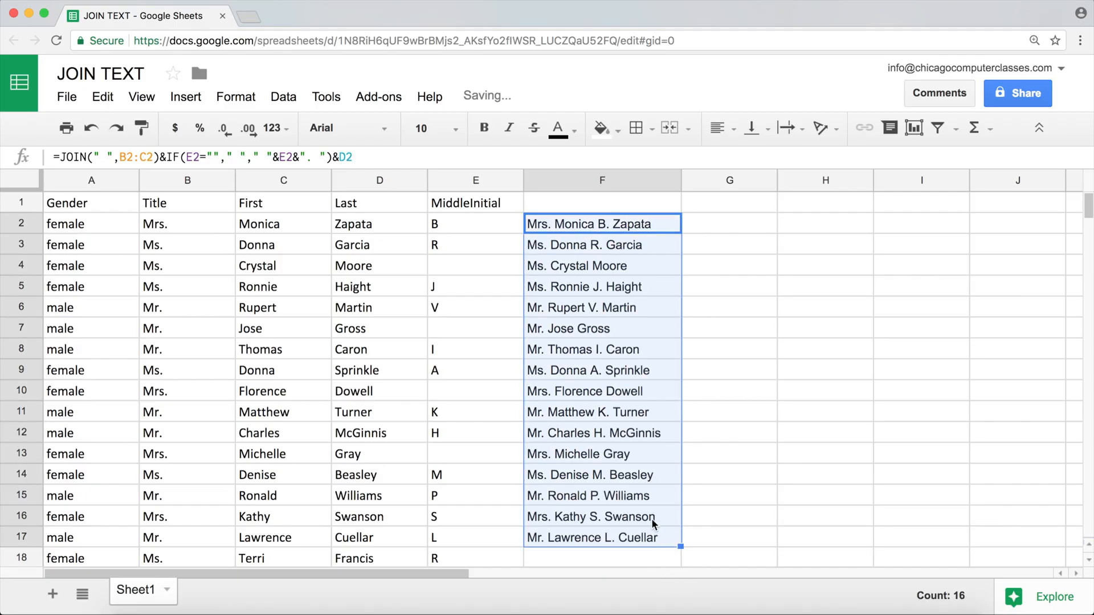
click(580, 230)
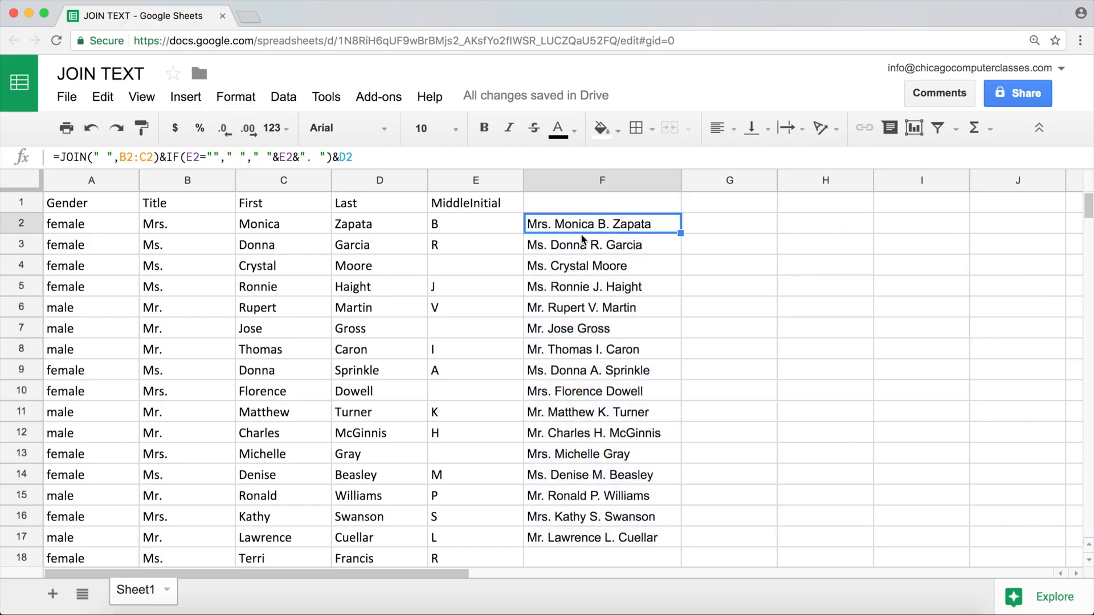
click(604, 392)
Clear the joined names from F3:F17 and return to cell F2
drag(600, 243, 590, 533)
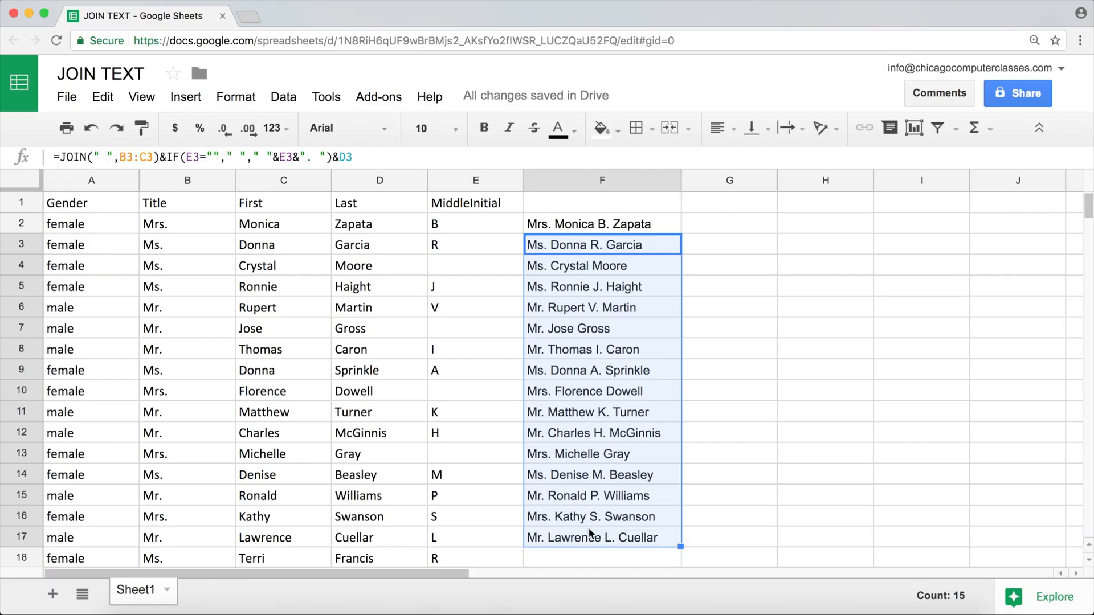
key(Delete)
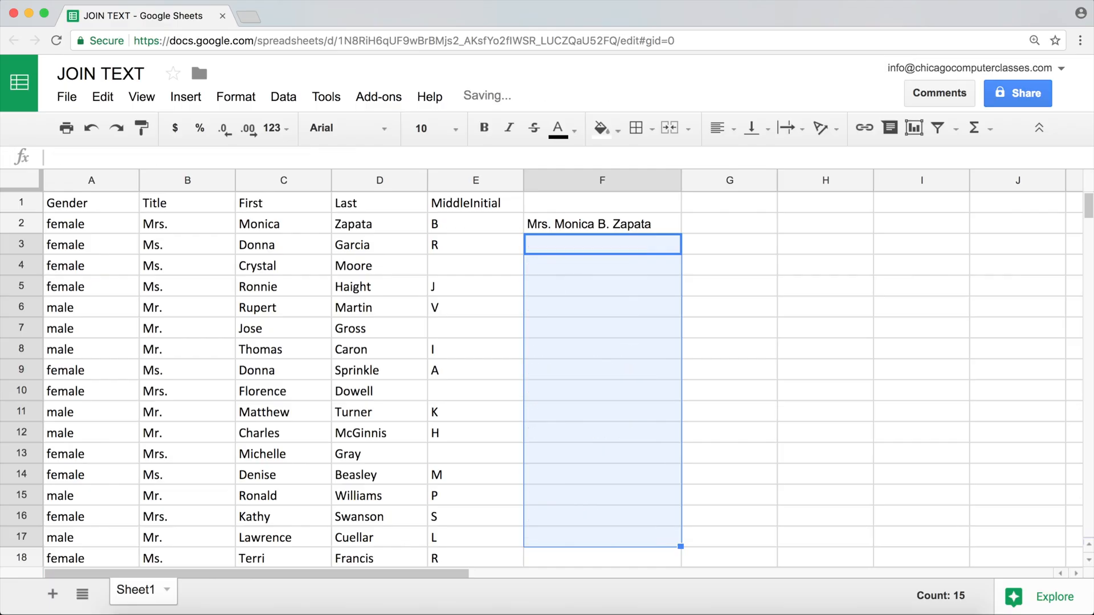
key(Up)
key(Up)
key(Down)
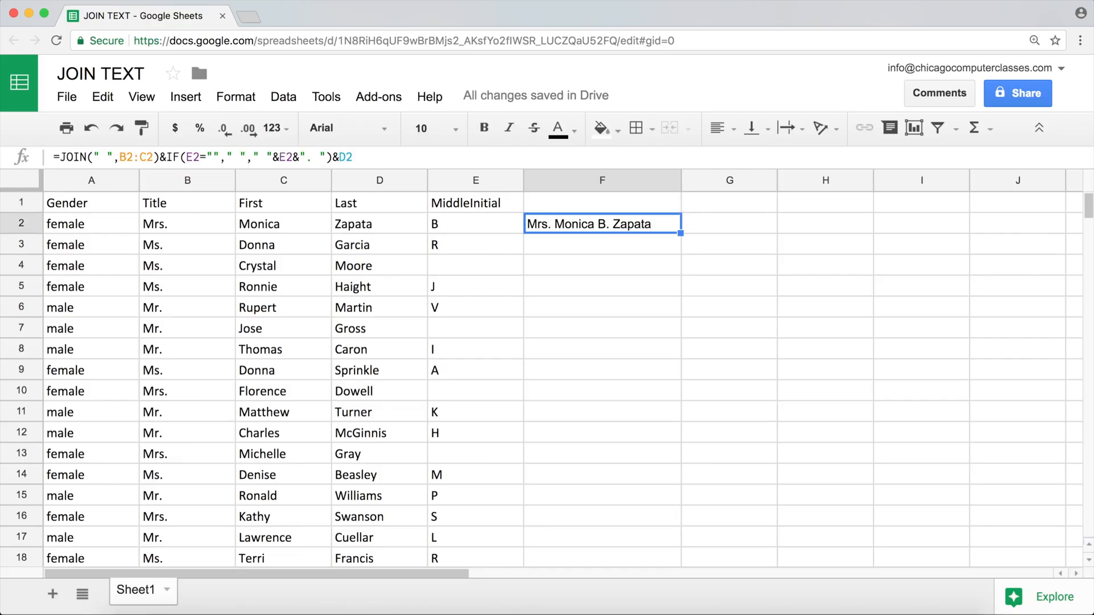
Overwrite F2's formula with a new JOIN function using a space delimiter and the range B2:C2
text(=join)
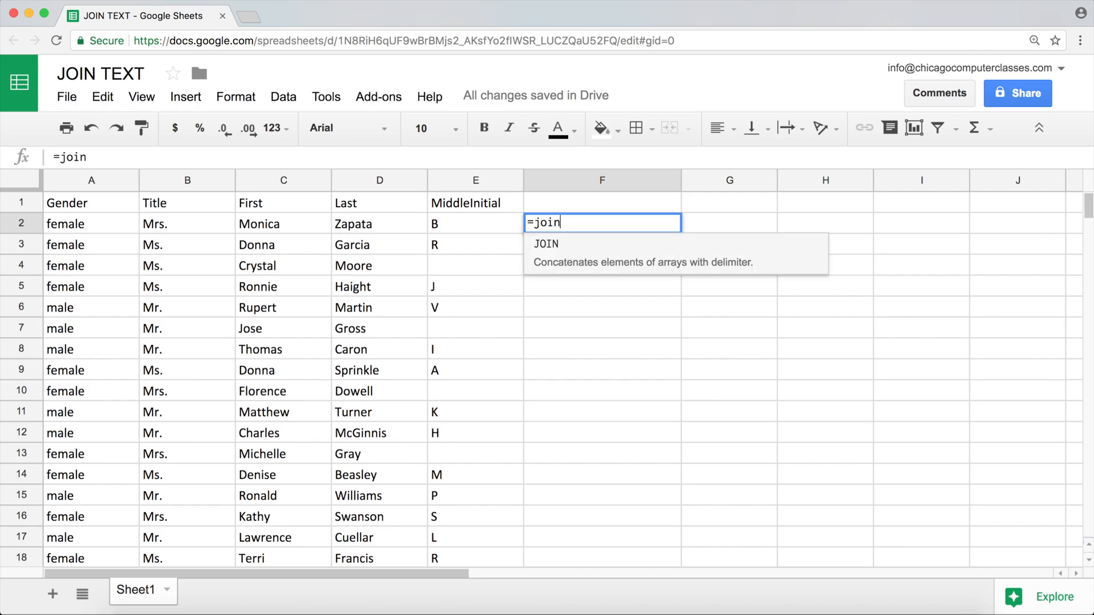
key(Tab)
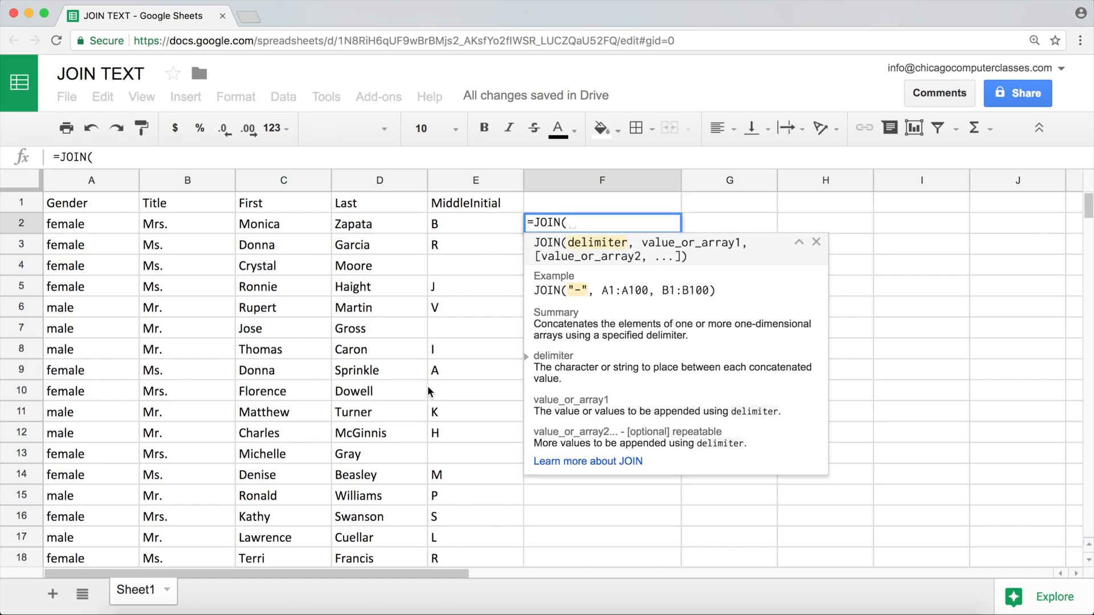
text(" ")
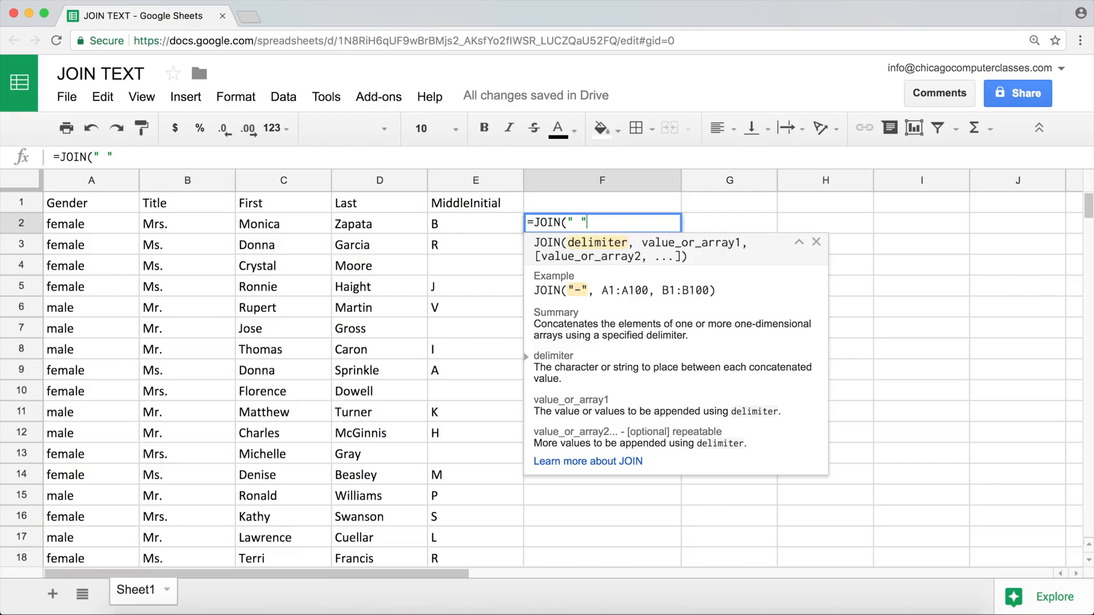
text(,)
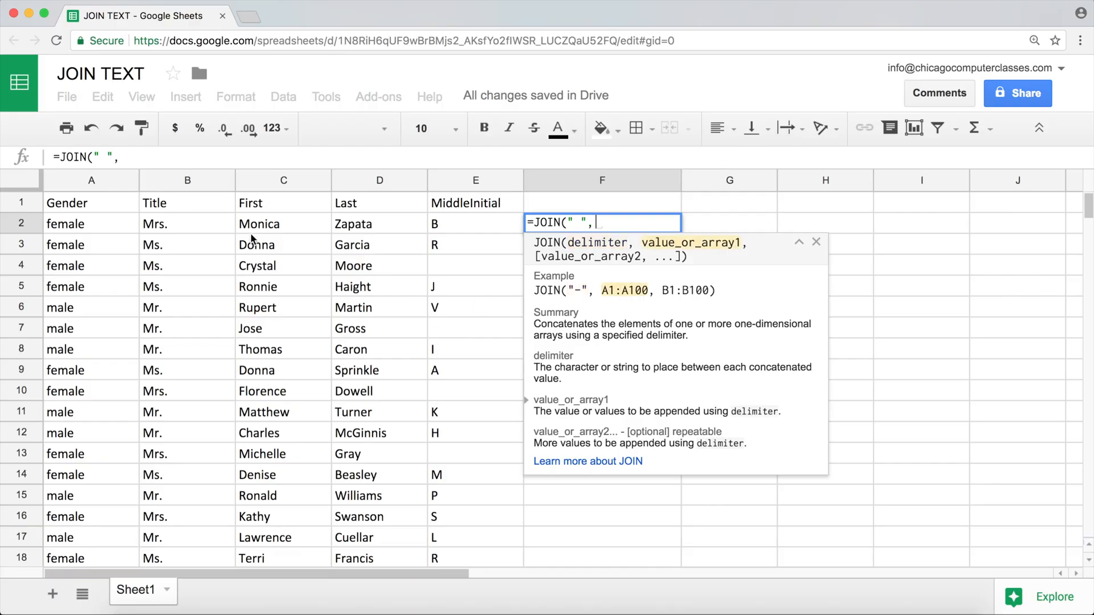
drag(172, 222, 265, 222)
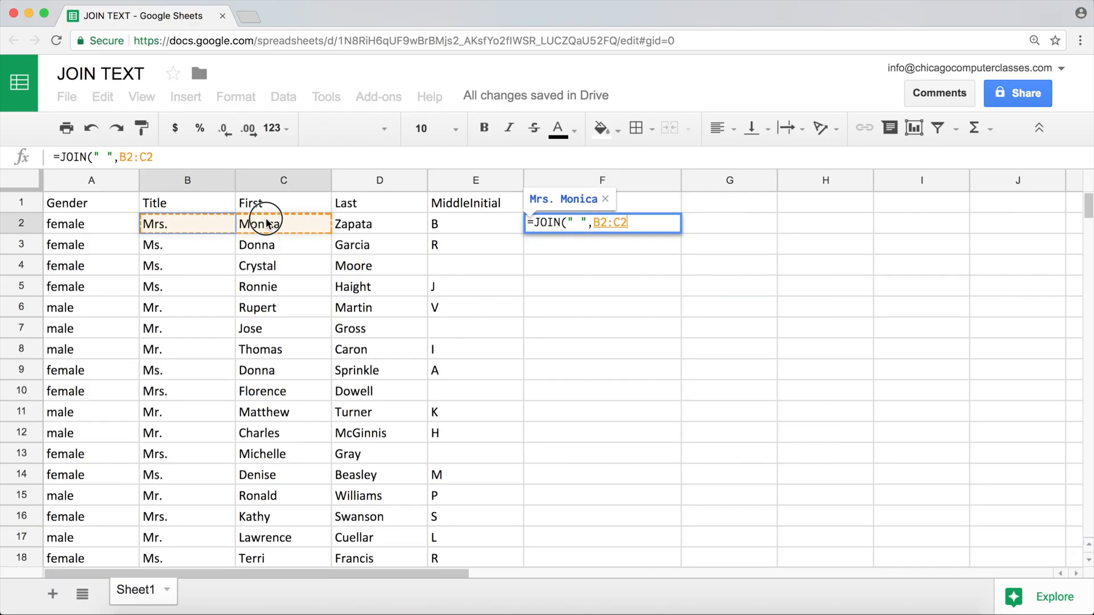
drag(266, 221, 268, 222)
Complete F2's JOIN formula by adding E2, the text ". " and D2 as further arguments
text(,)
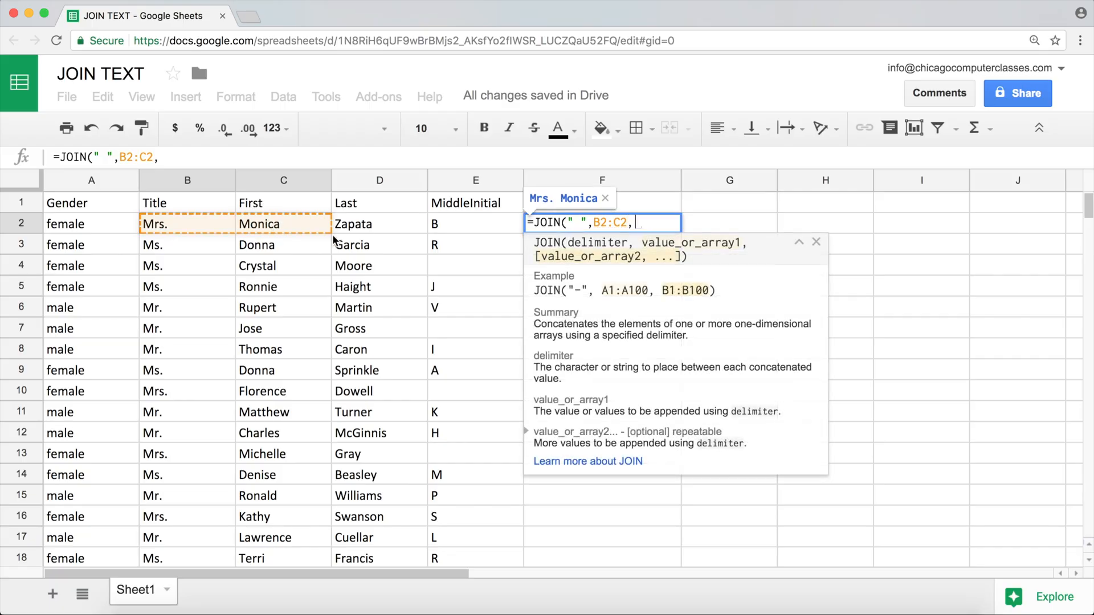
click(446, 224)
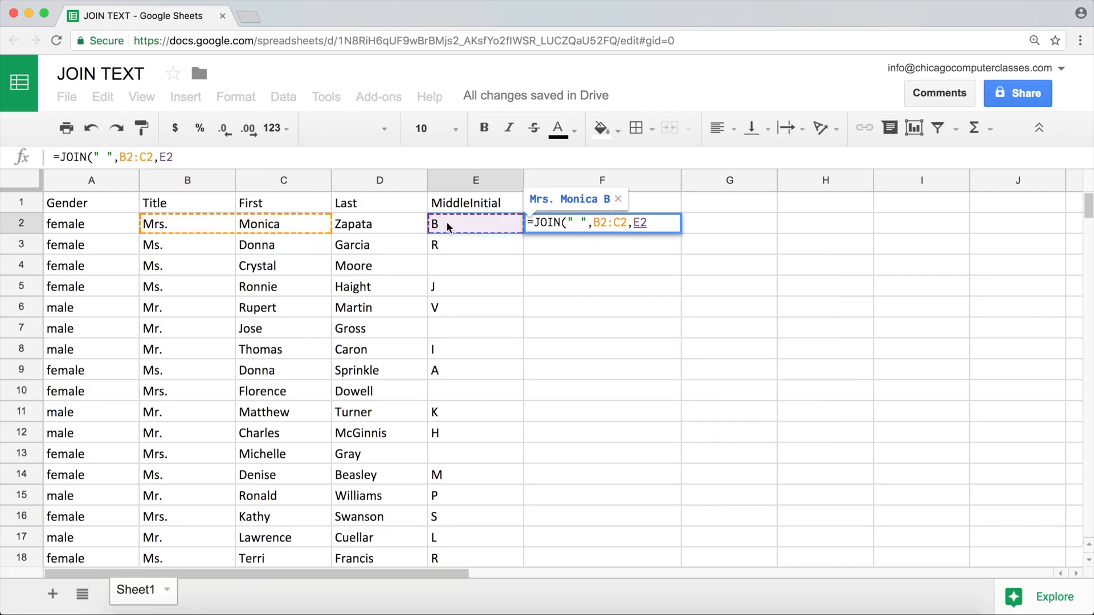
text(,)
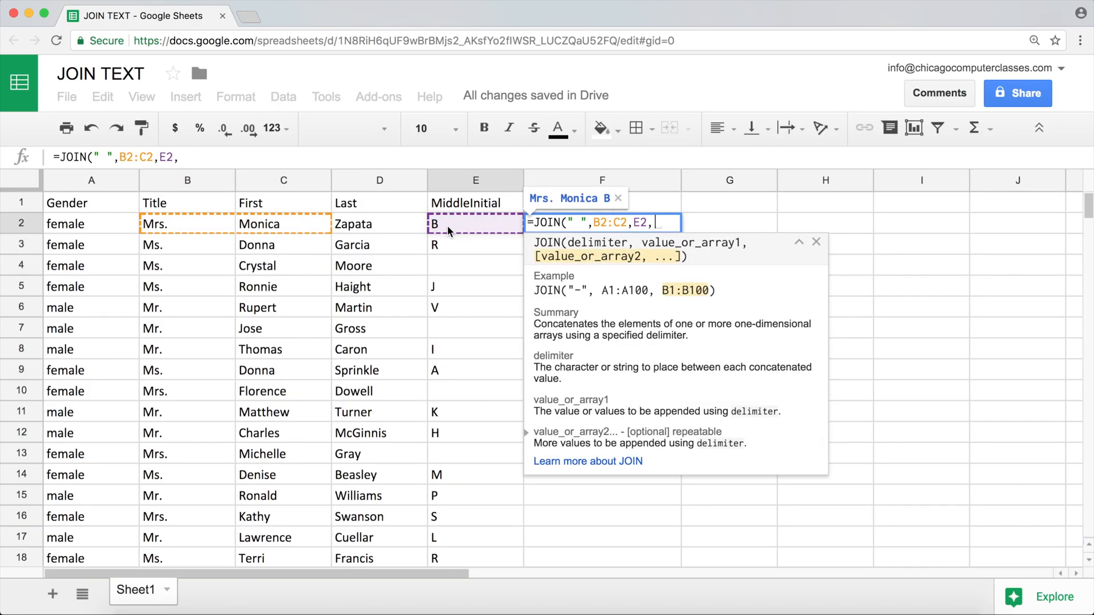
text(". )
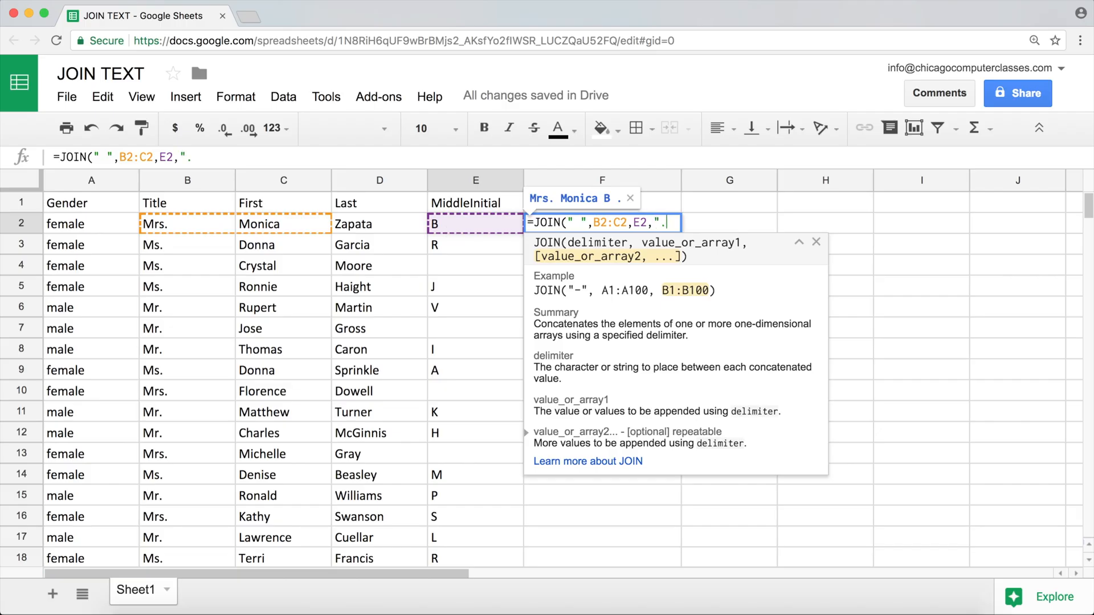
text(")
text(,)
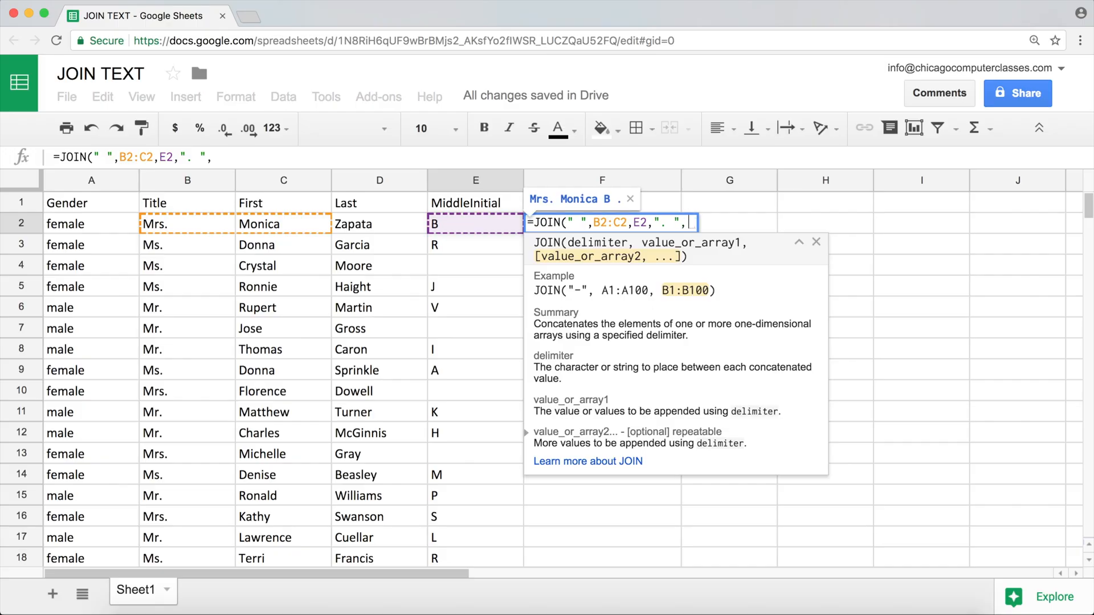
click(346, 223)
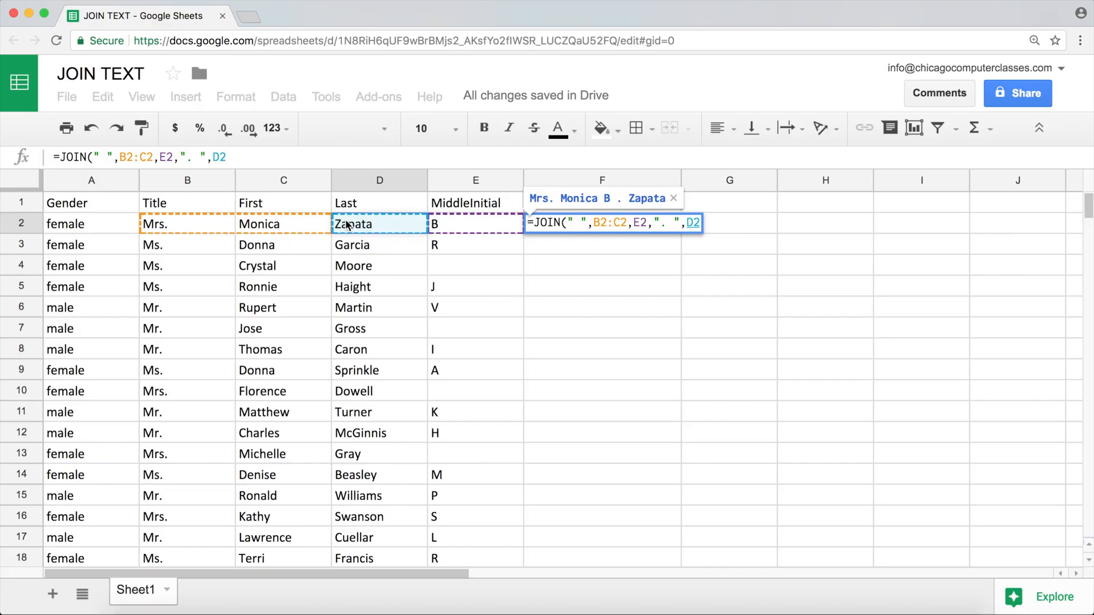
text())
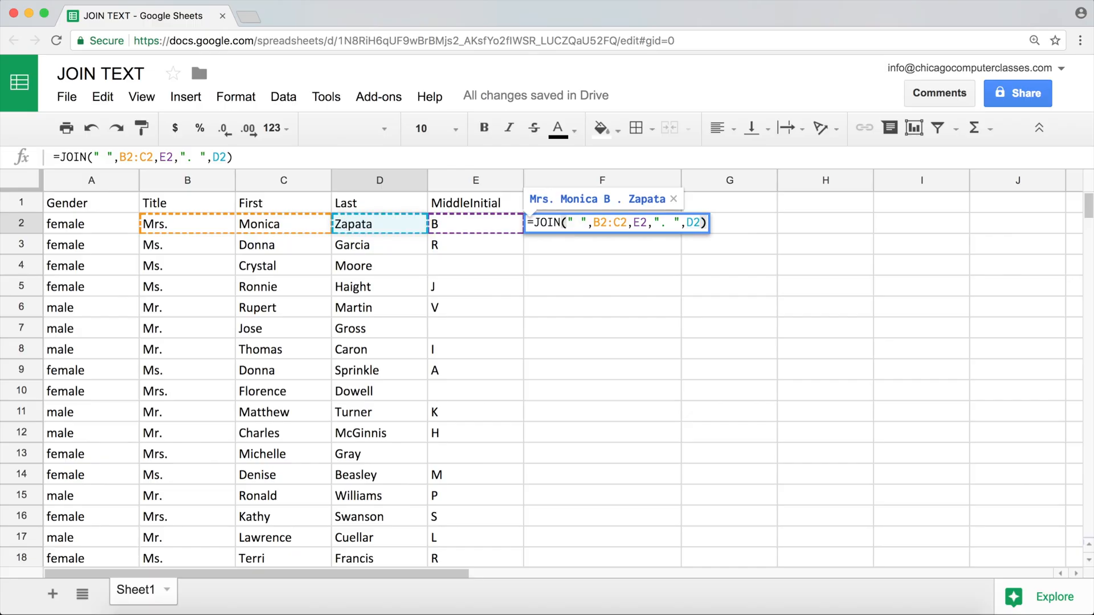
Review the B2:C2 and ". " arguments in F2's JOIN formula, then enter it and return to F2
drag(678, 222, 652, 221)
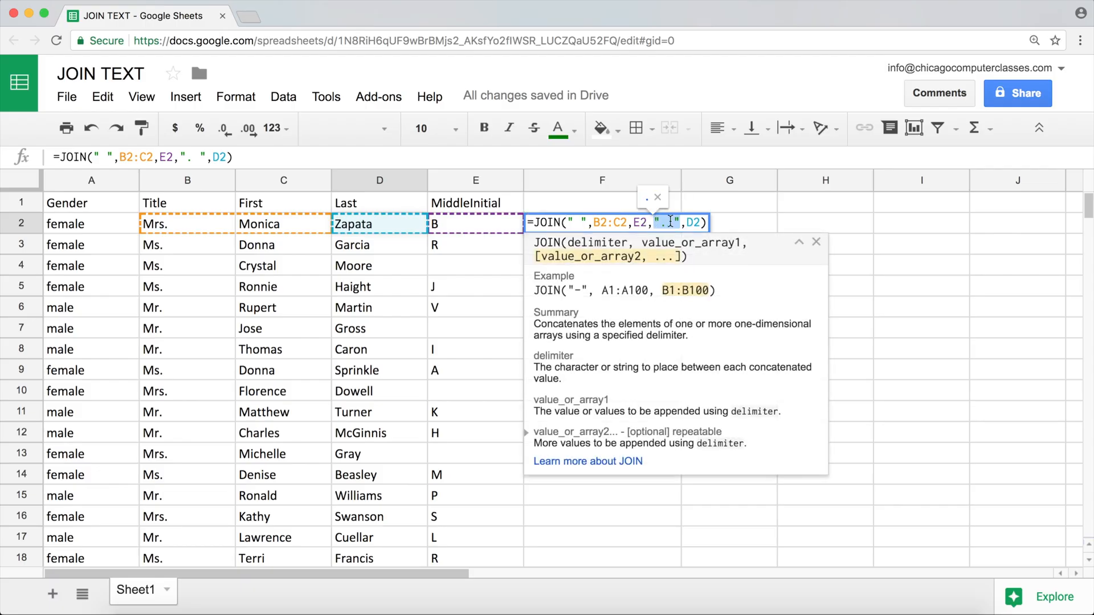
click(670, 222)
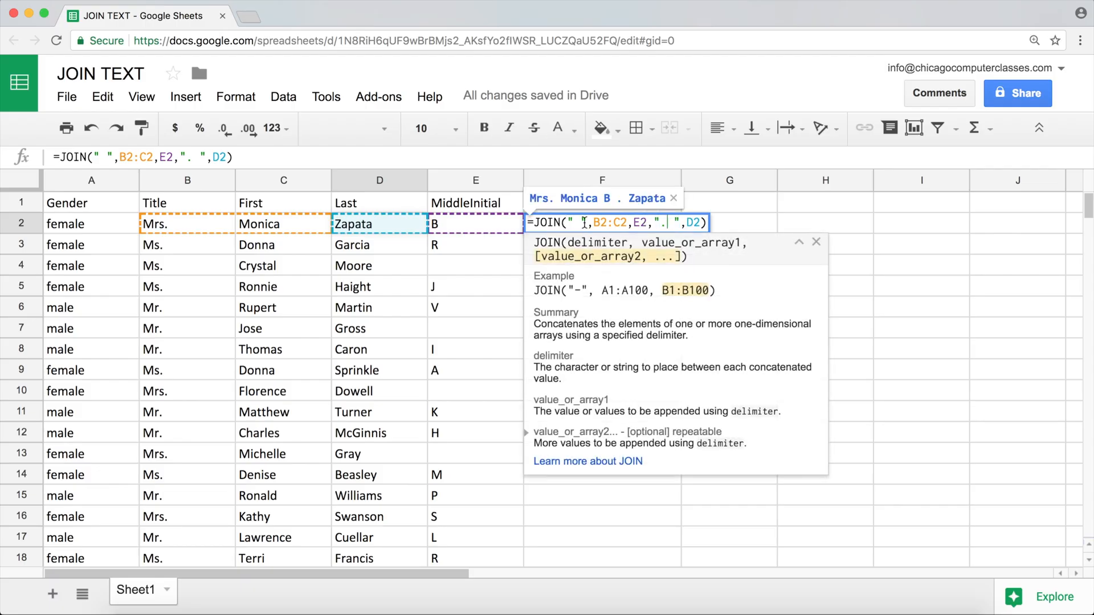
drag(593, 222, 628, 222)
click(633, 223)
drag(653, 222, 676, 221)
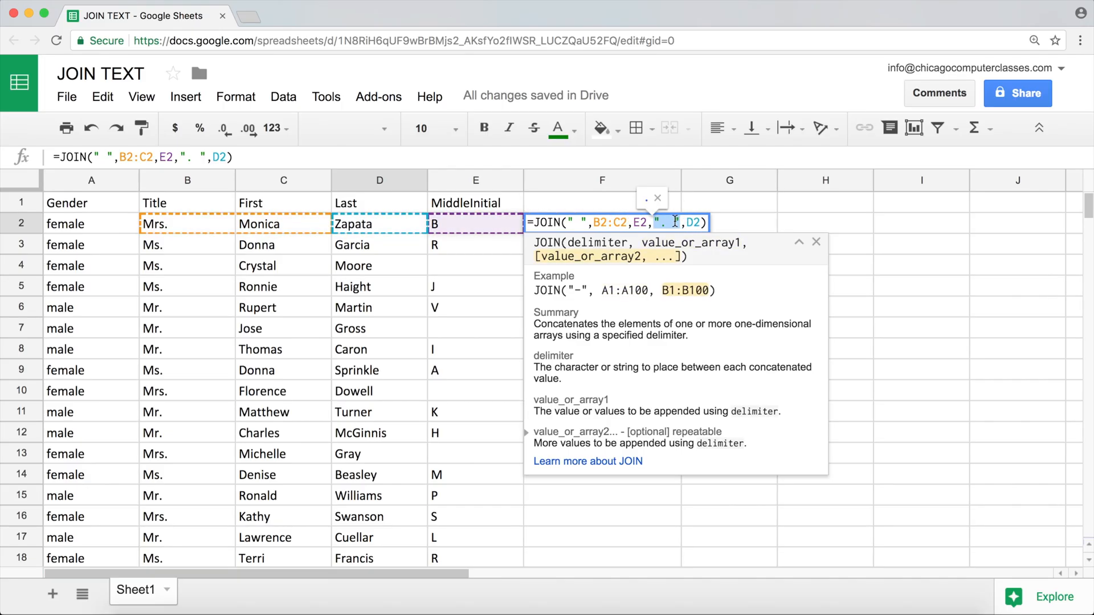
drag(675, 222, 691, 222)
click(690, 222)
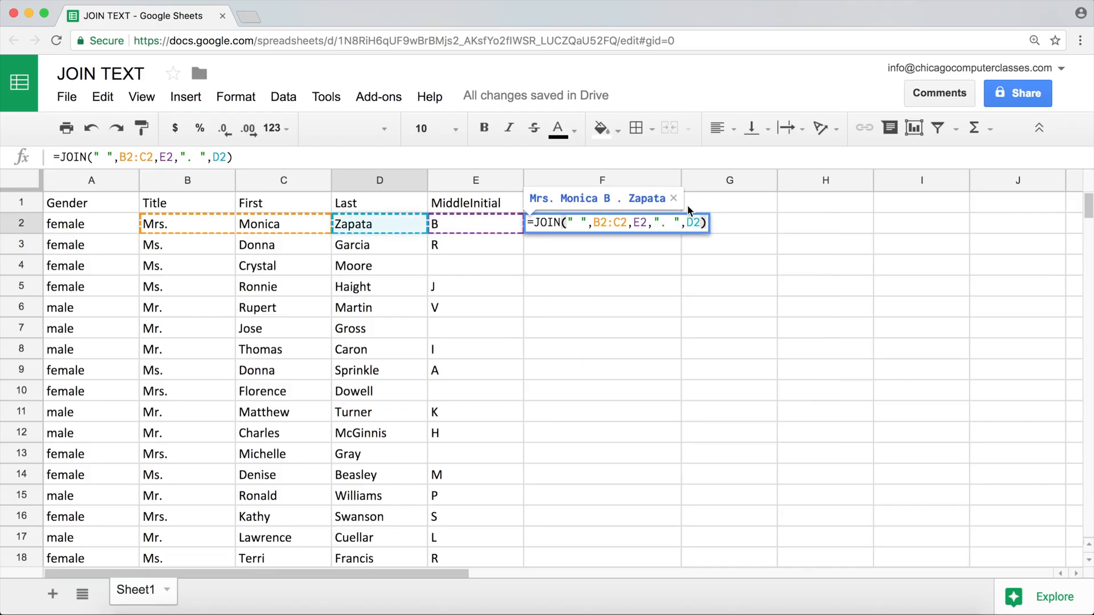
key(Return)
click(618, 226)
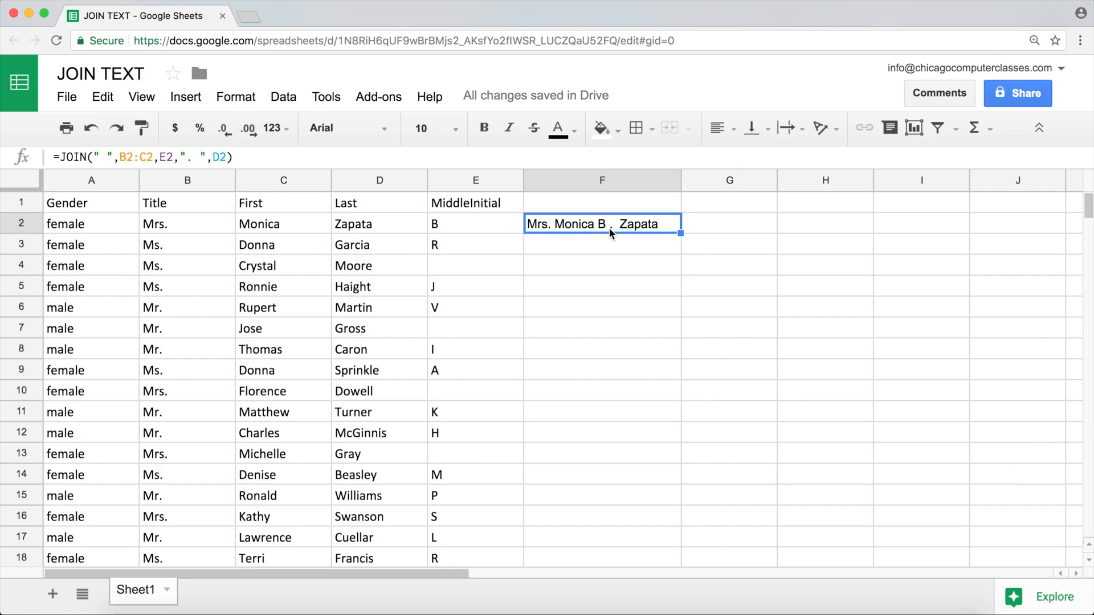
Edit F2's JOIN formula to attach the period to the middle initial as E2&". " instead of a separate argument
double_click(607, 226)
drag(676, 223, 656, 223)
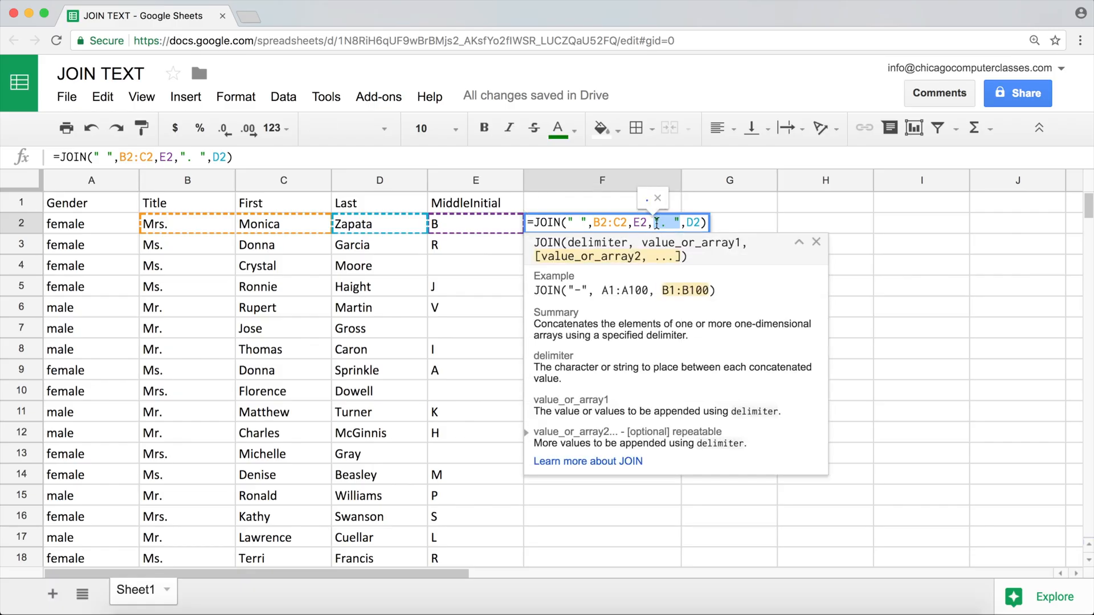
click(591, 222)
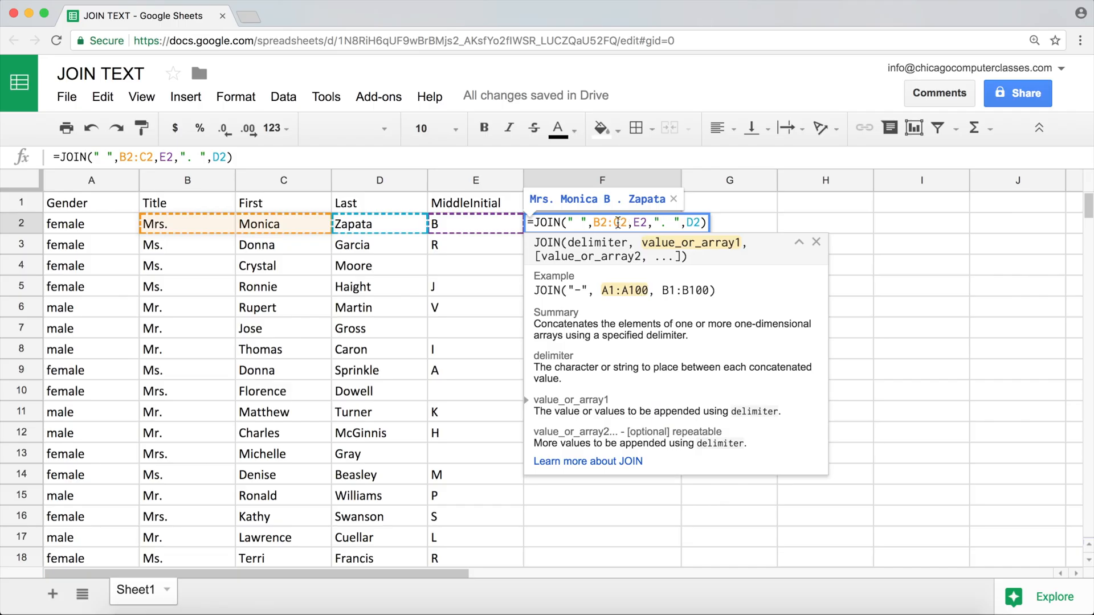
drag(589, 223, 568, 222)
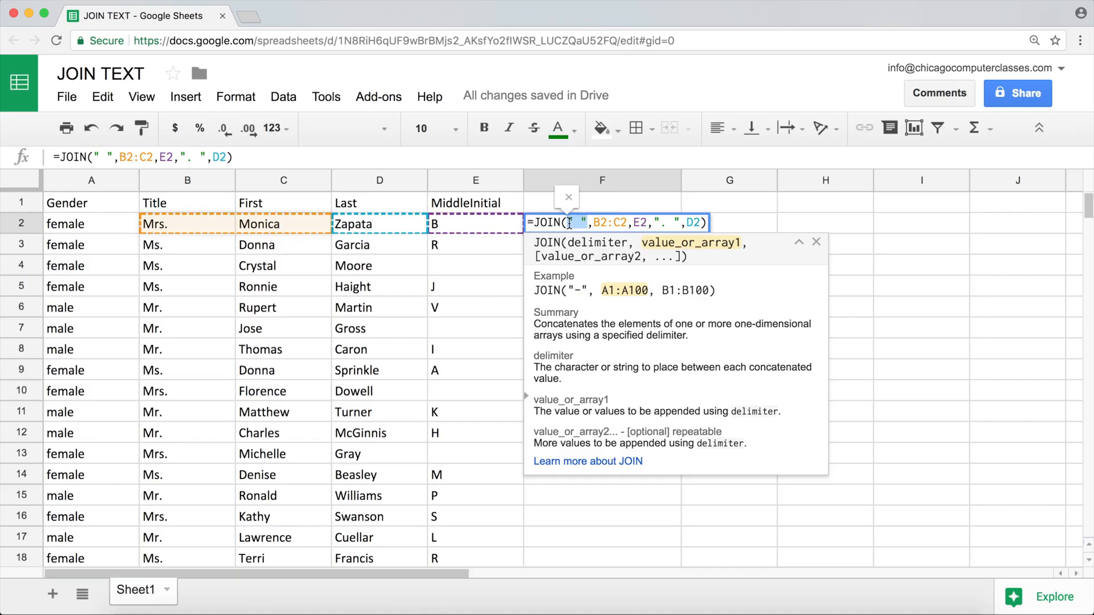
click(655, 222)
drag(654, 222, 681, 222)
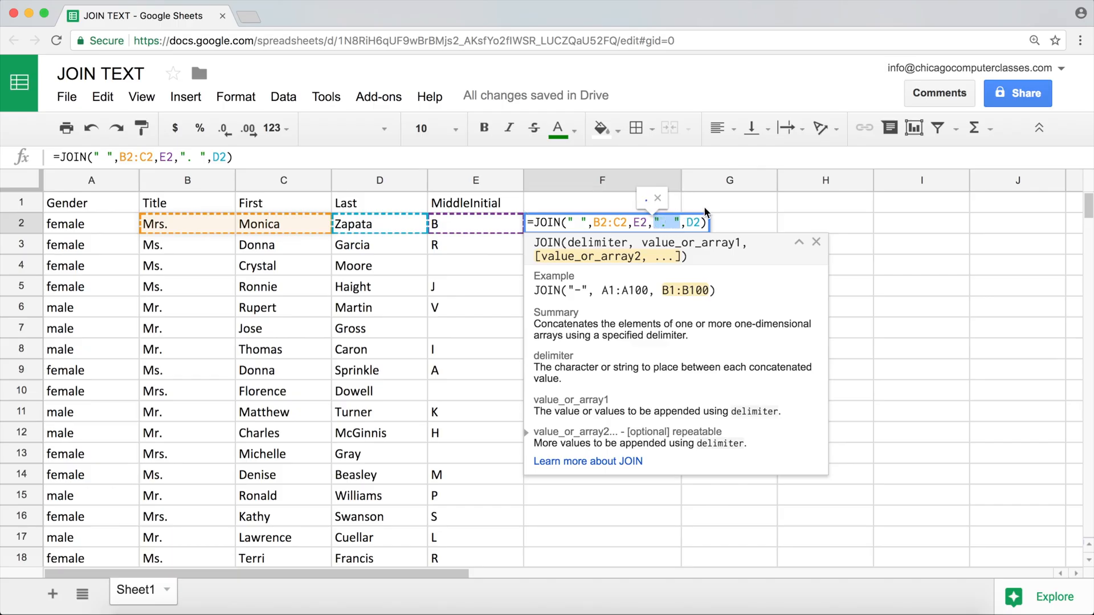
key(BackSpace)
key(BackSpace)
text(&)
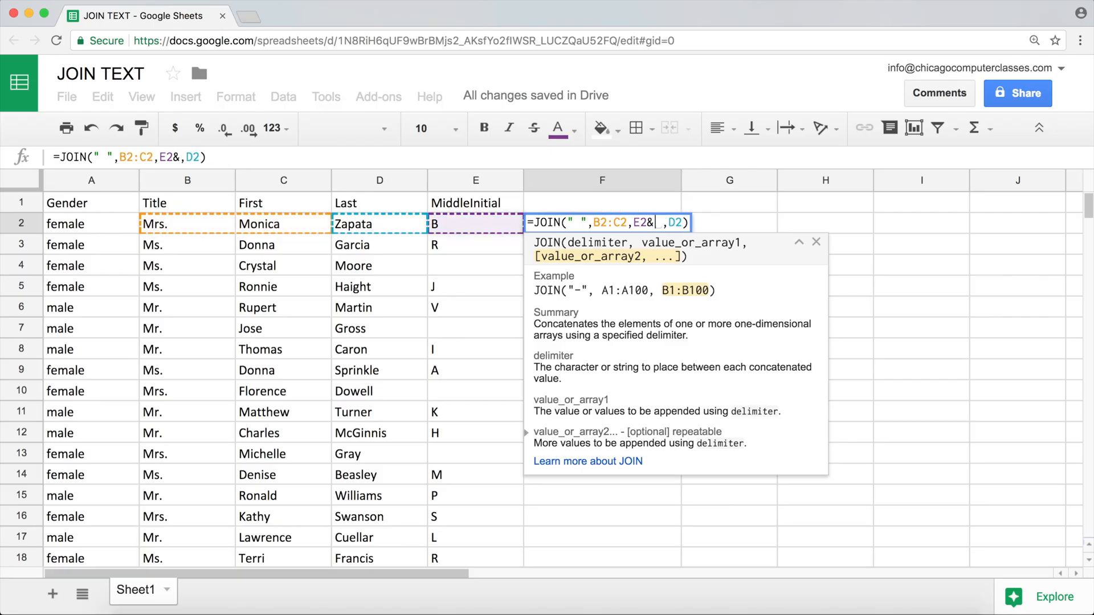
text(". ")
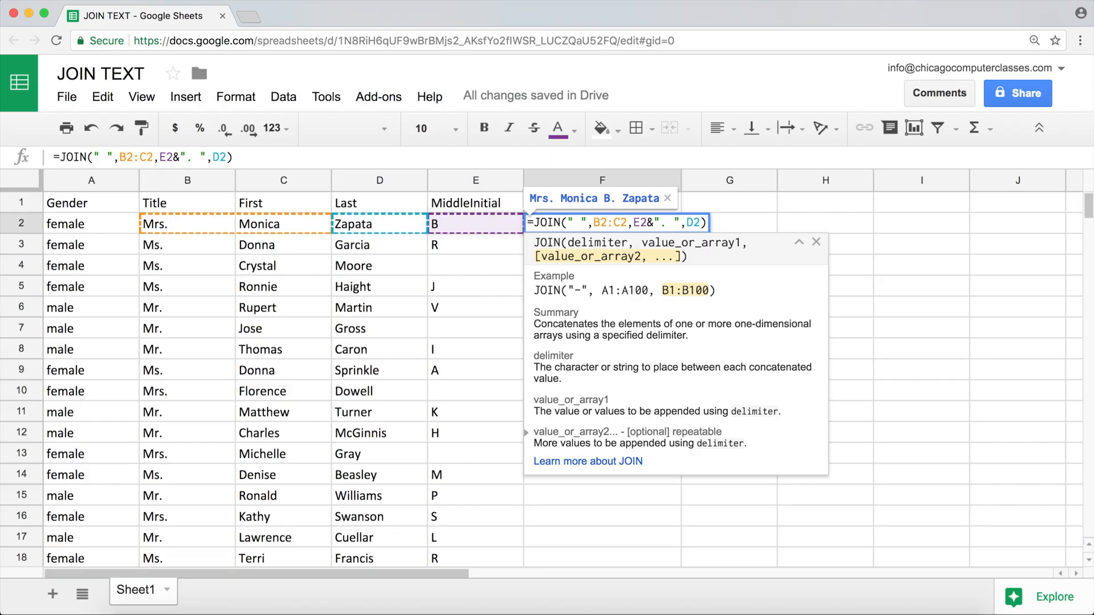
key(Return)
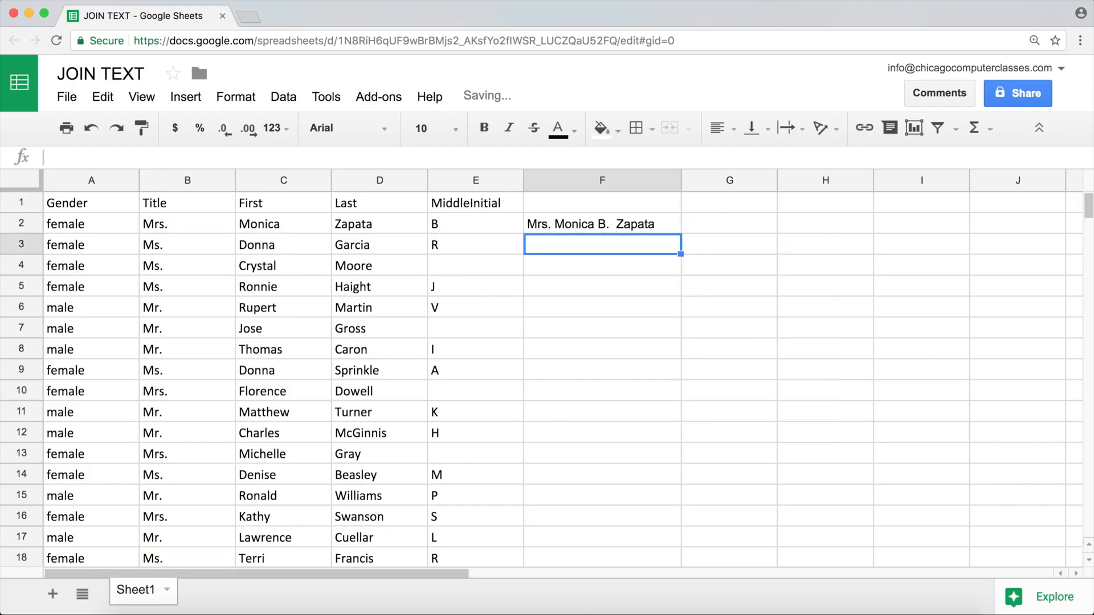
Remove the space after the period in F2's formula so the middle argument reads E2&"."
click(630, 223)
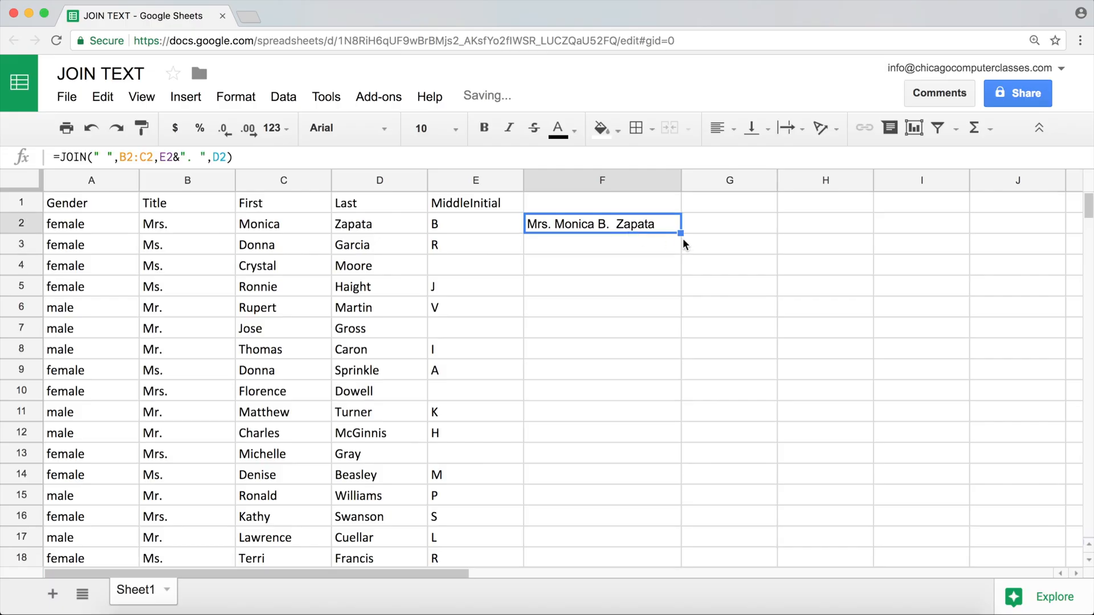
drag(682, 234, 682, 234)
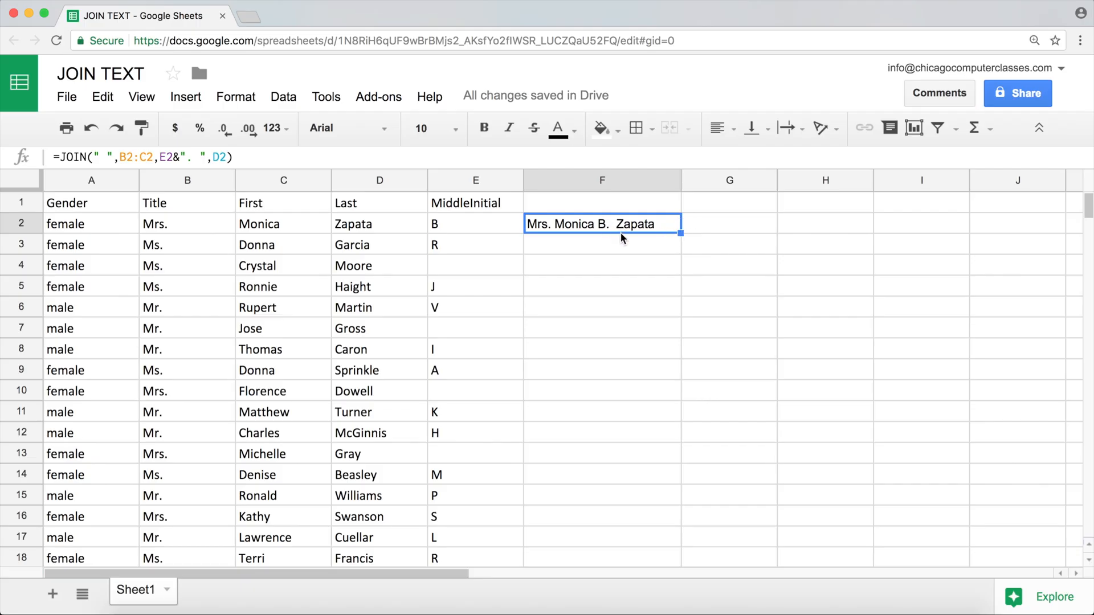
click(641, 229)
double_click(641, 229)
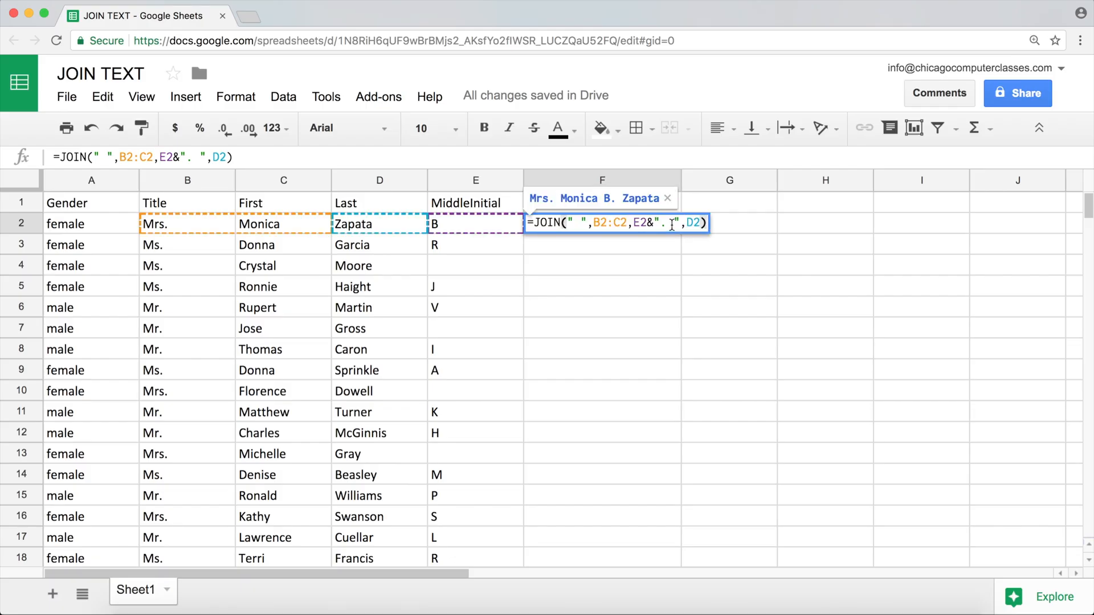
click(674, 223)
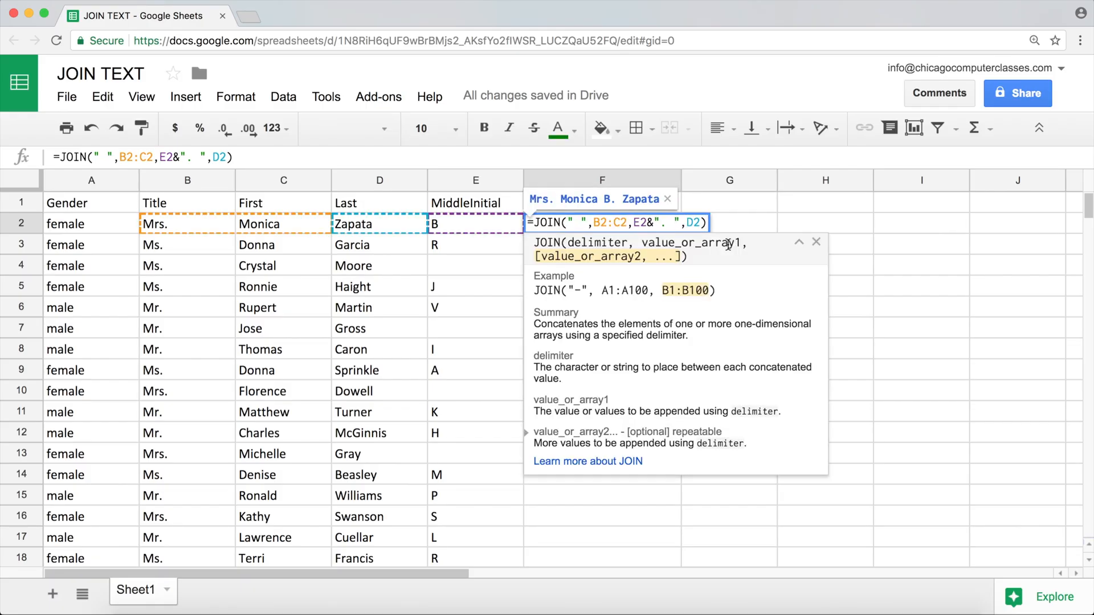
key(BackSpace)
key(Return)
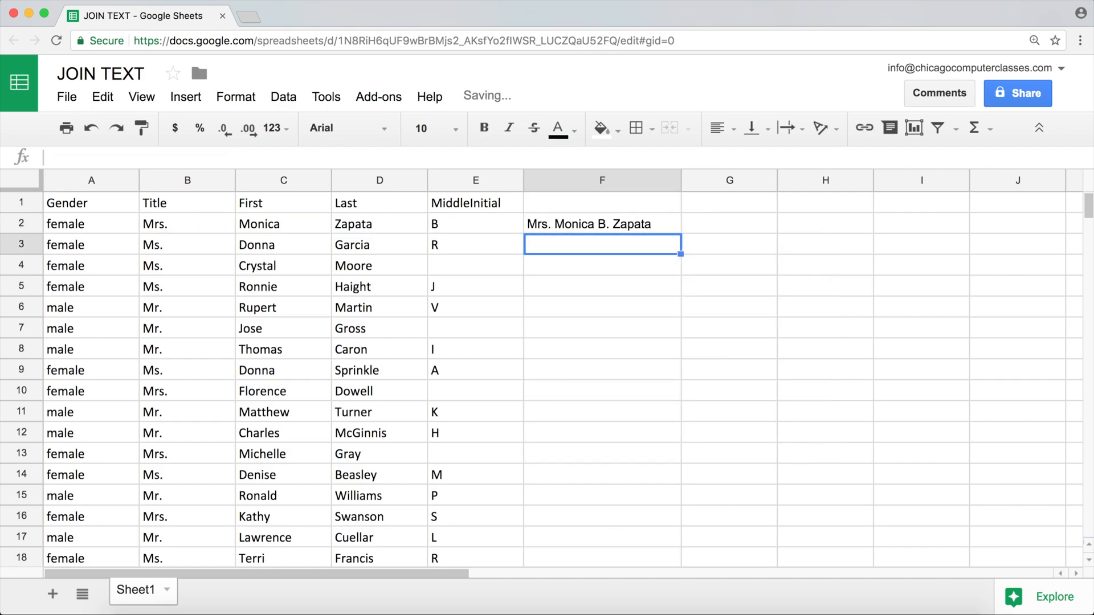
Review the space delimiter and the period text in F2's JOIN formula
click(646, 230)
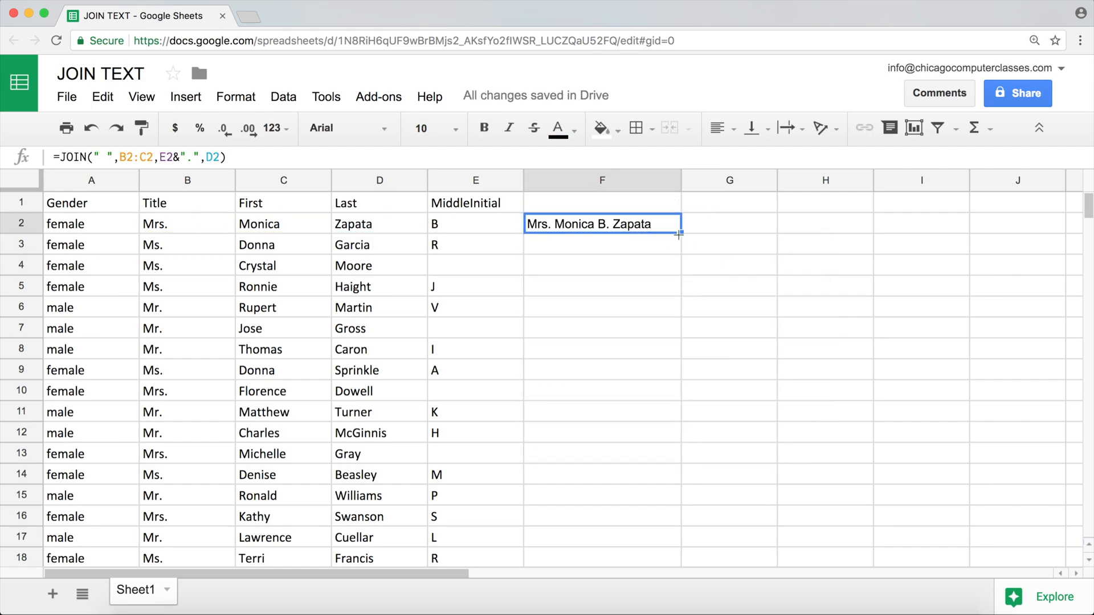
double_click(648, 228)
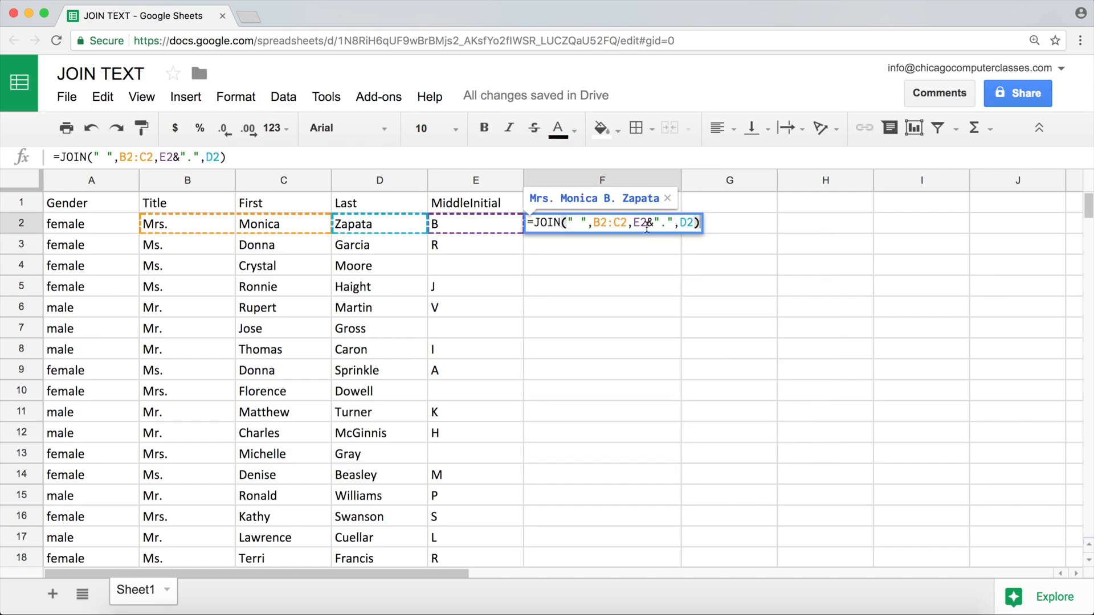
click(677, 222)
click(581, 223)
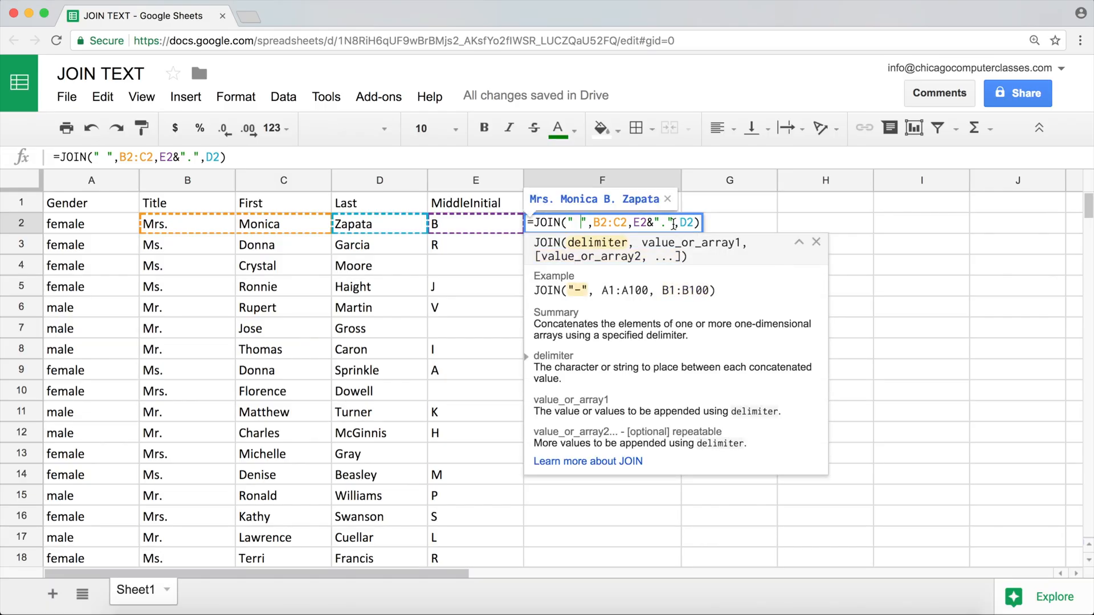
key(Return)
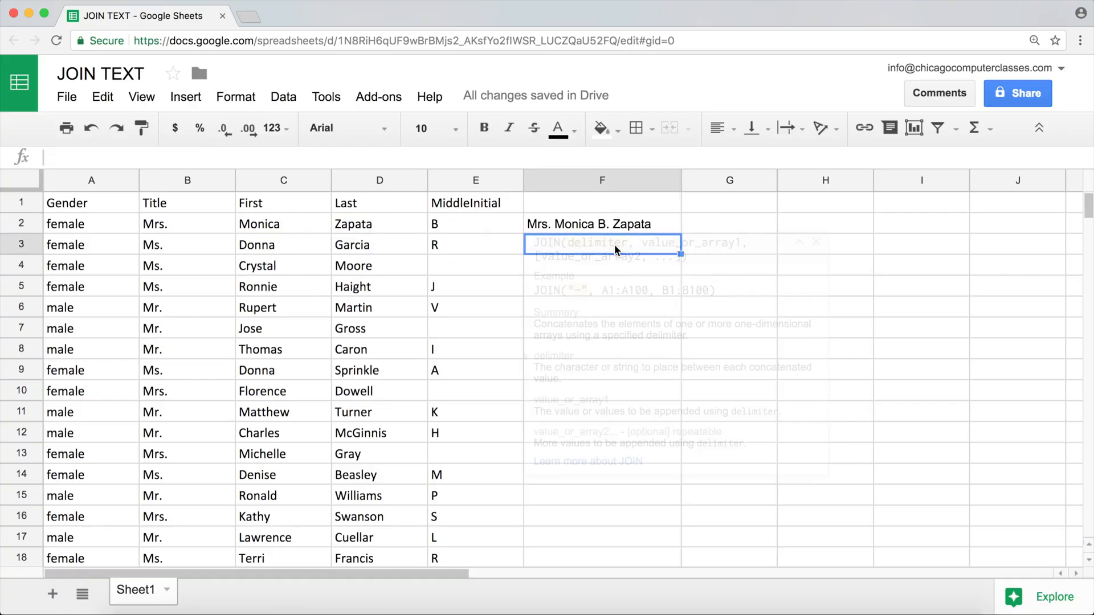
Fill F2's JOIN formula down through F13 and inspect the row 4 name, which has no middle initial
click(604, 224)
click(230, 225)
click(664, 227)
drag(678, 232, 682, 454)
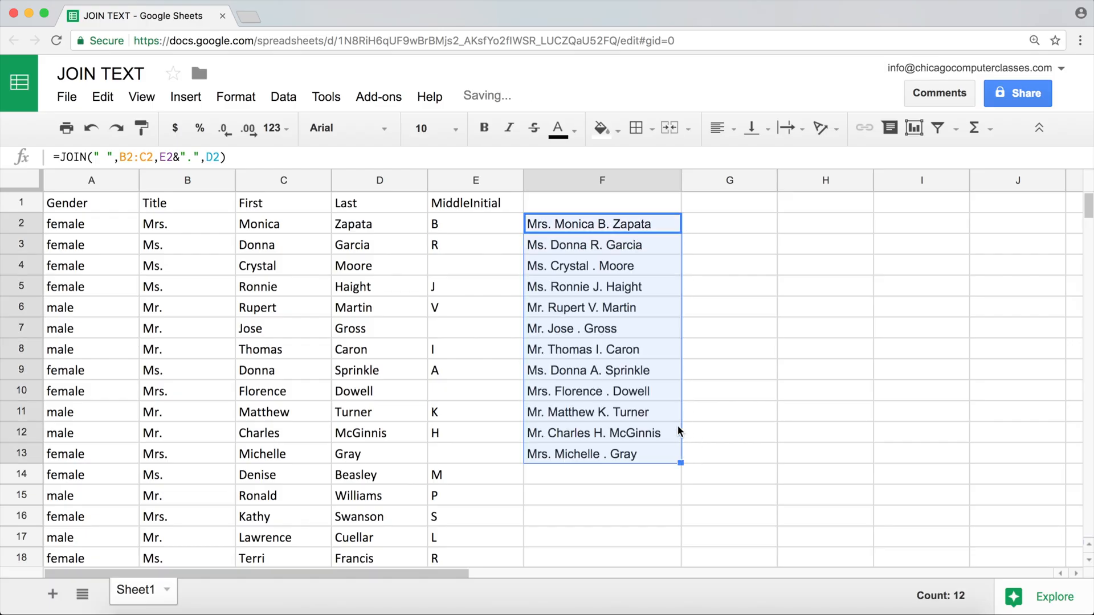
click(569, 265)
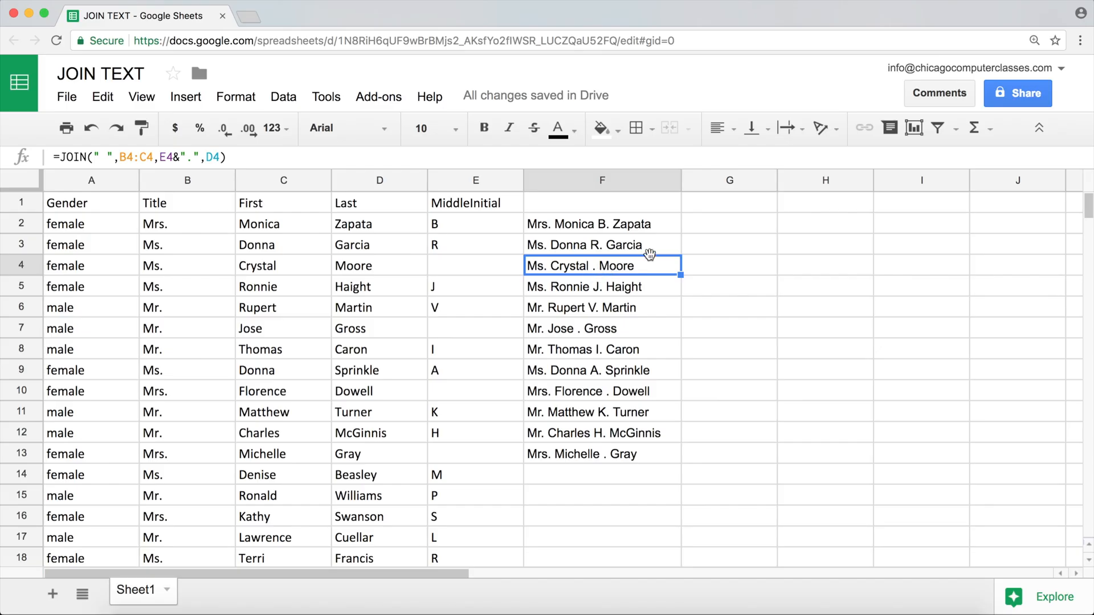
Start a formula in G2 beginning with =sub
click(701, 227)
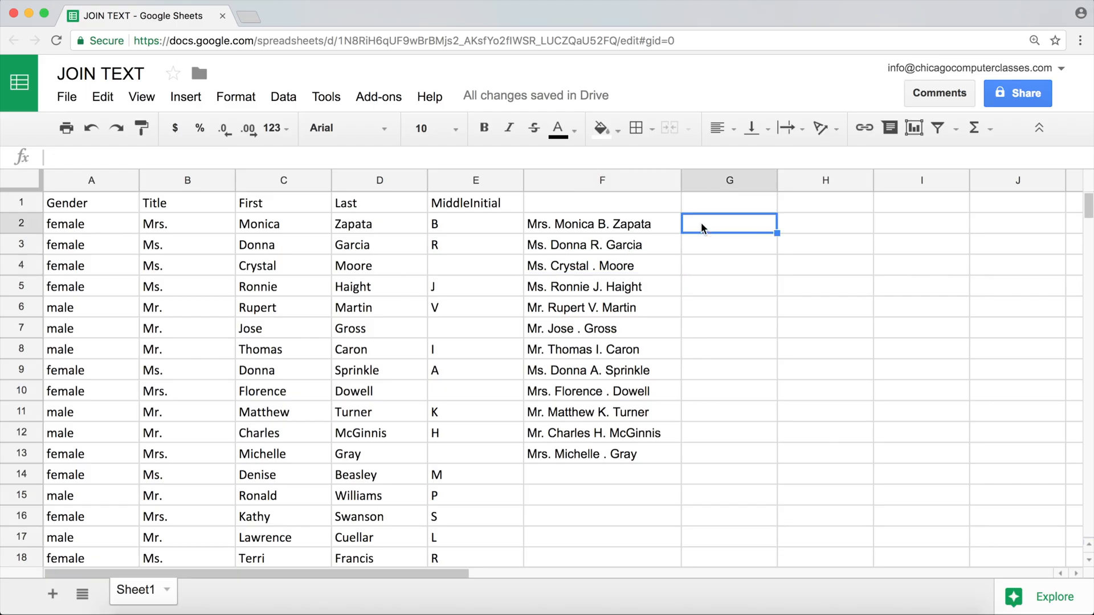
text(=sub)
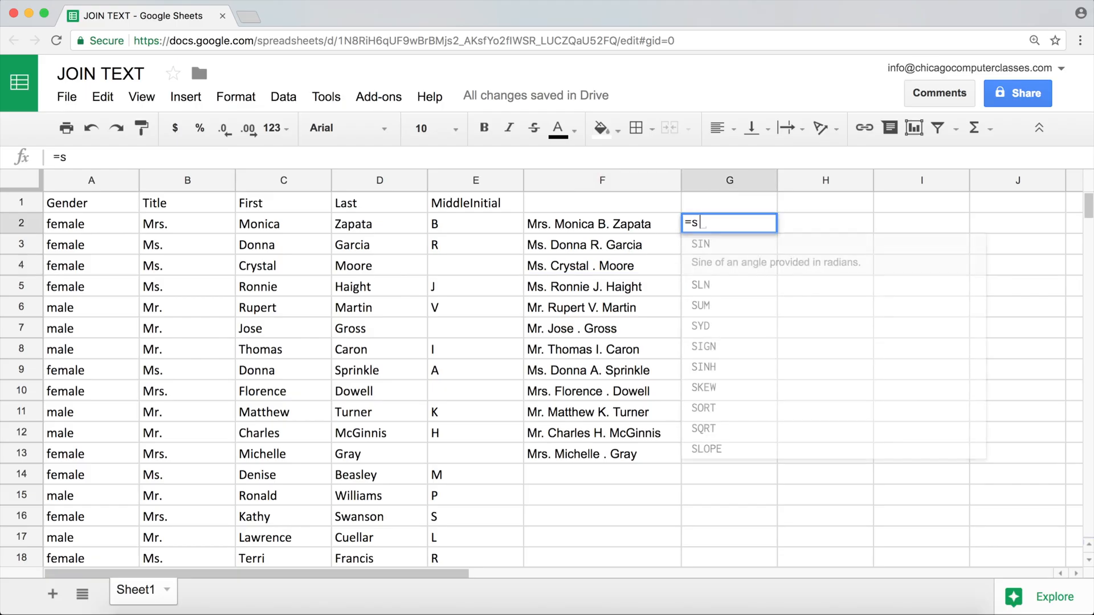